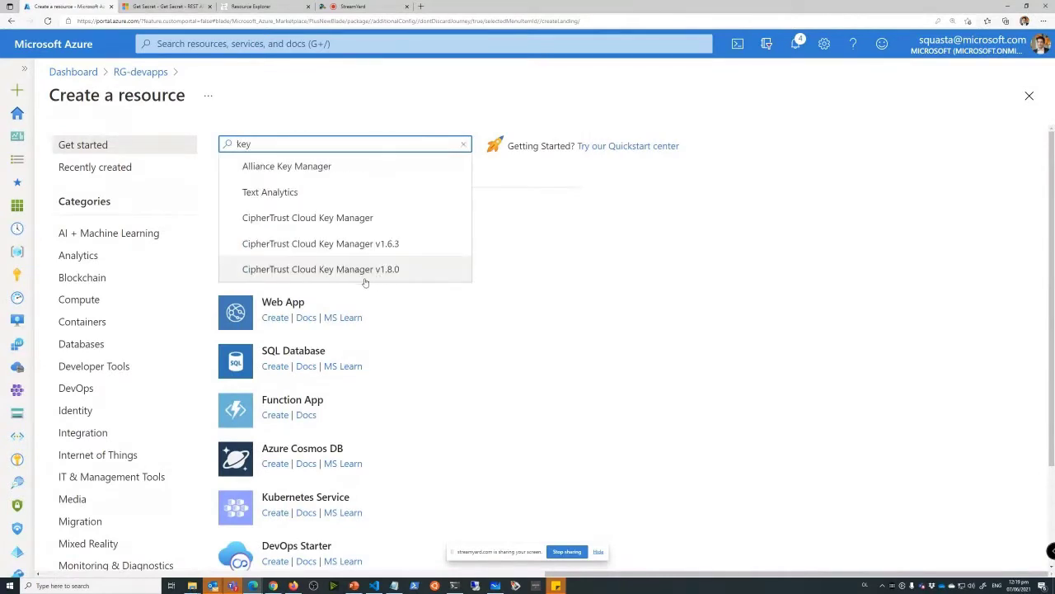
Search the marketplace for Key Vault and start creating a new key vault.
{"action": "type", "text": "vault"}
{"action": "left_click", "coordinate": [264, 192]}
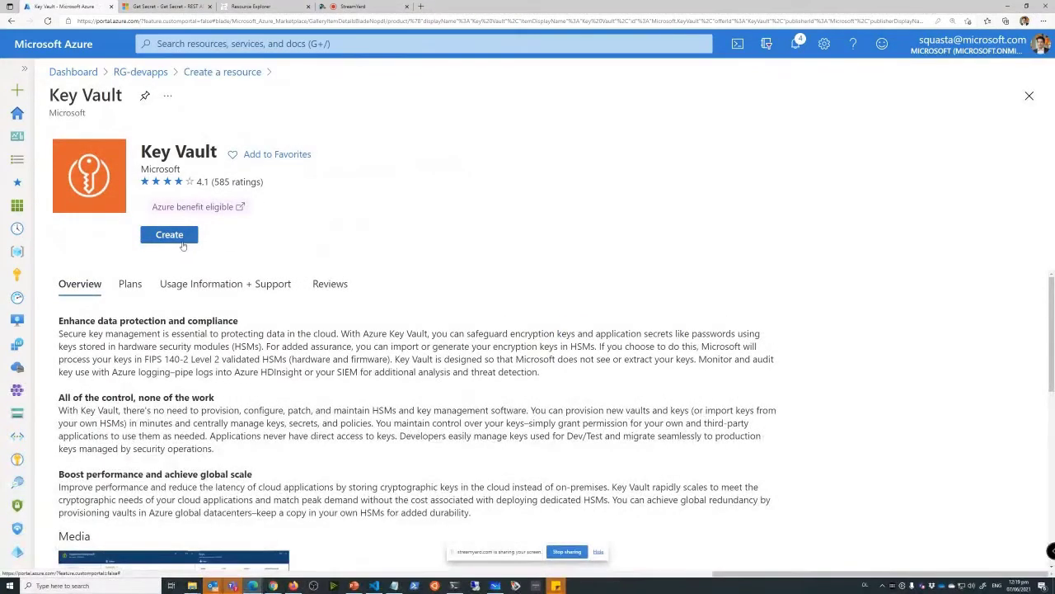
{"action": "left_click", "coordinate": [176, 238]}
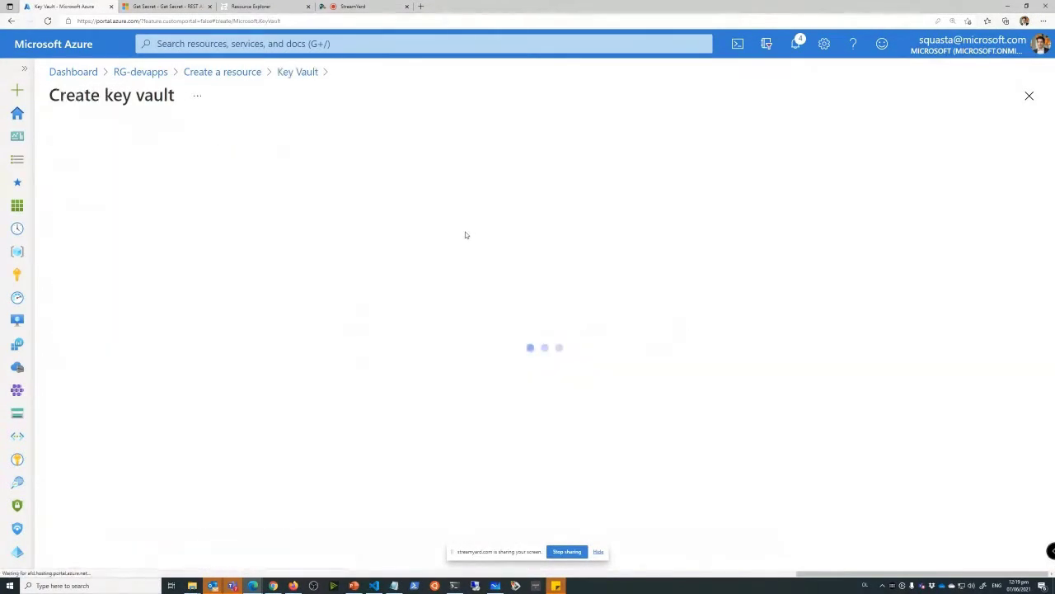
Name the key vault vaultstan in its instance details.
{"action": "scroll", "coordinate": [294, 328], "scroll_direction": "down", "scroll_amount": 3}
{"action": "left_click", "coordinate": [413, 340]}
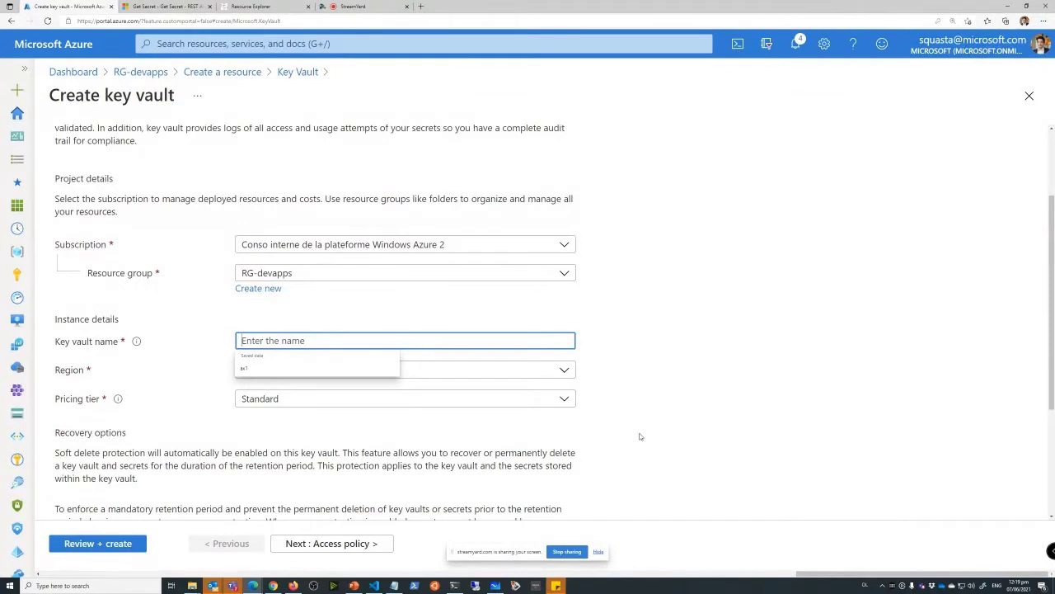
{"action": "key", "text": "alt+Tab"}
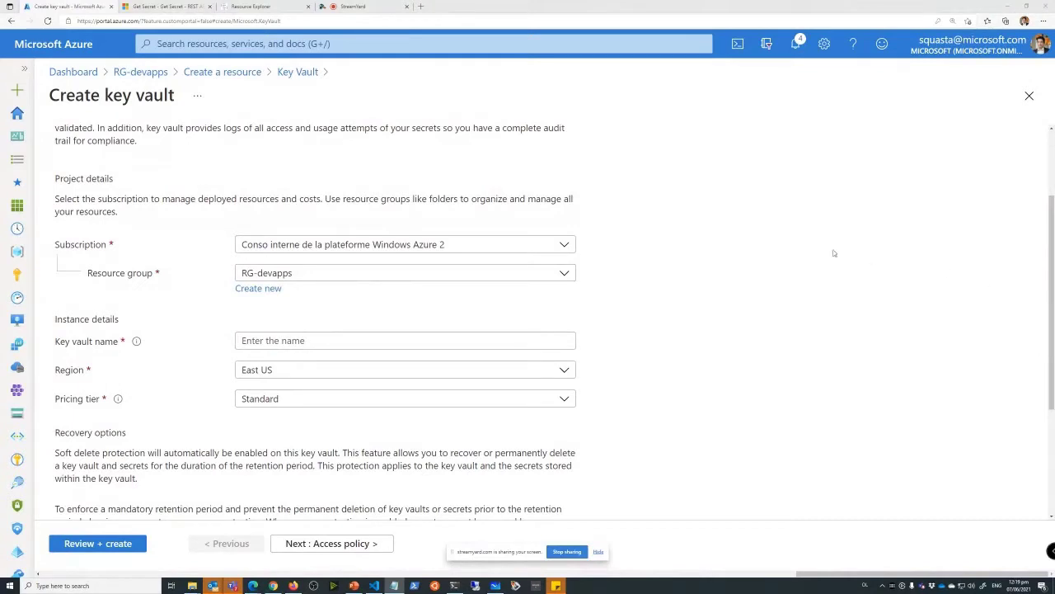
{"action": "left_click", "coordinate": [460, 340]}
{"action": "type", "text": "vaultstqn"}
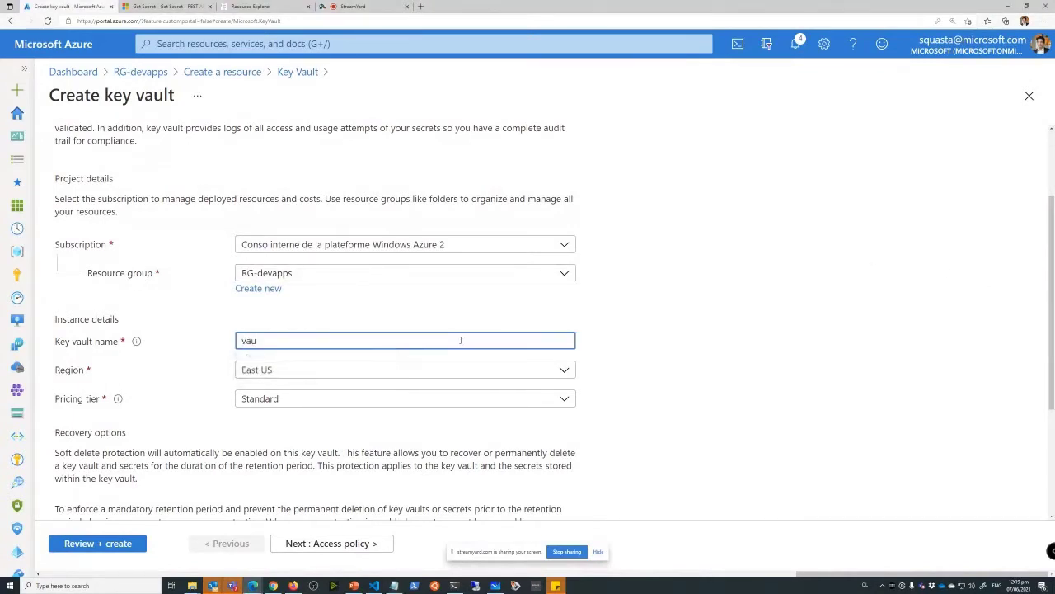
{"action": "key", "text": "BackSpace"}
{"action": "key", "text": "BackSpace"}
{"action": "type", "text": "an"}
{"action": "key", "text": "alt+Tab"}
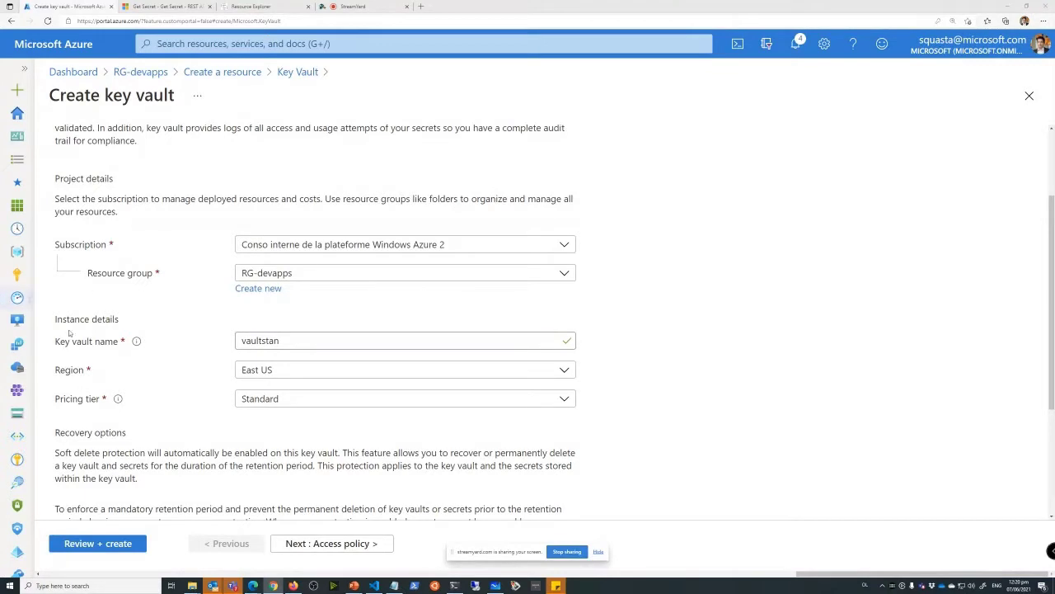
Set the key vault's pricing tier to Premium (includes support for HSM backed keys).
{"action": "left_click", "coordinate": [299, 338]}
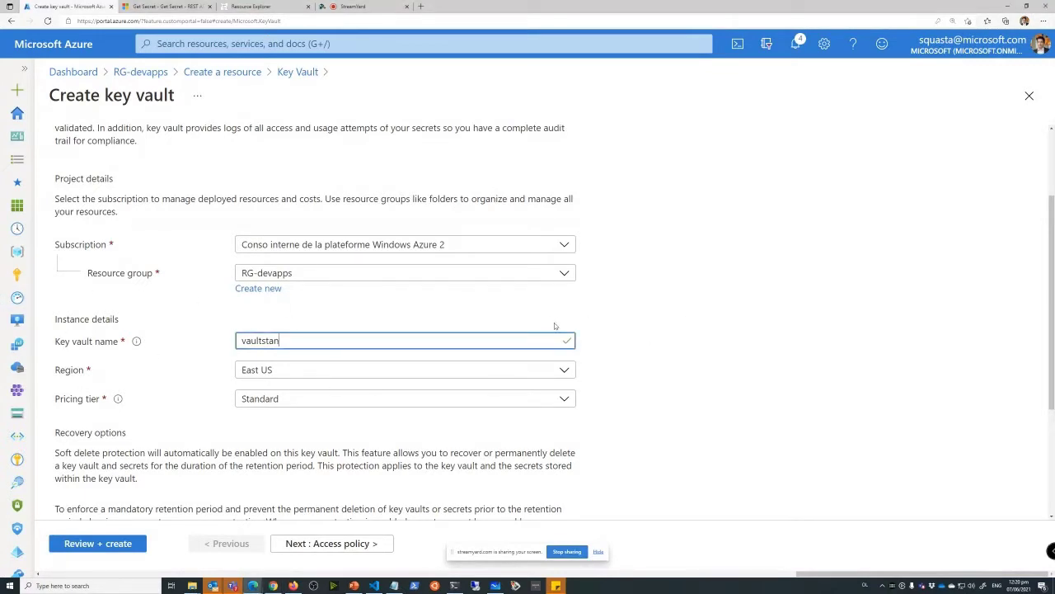
{"action": "scroll", "coordinate": [304, 400], "scroll_direction": "down", "scroll_amount": 2}
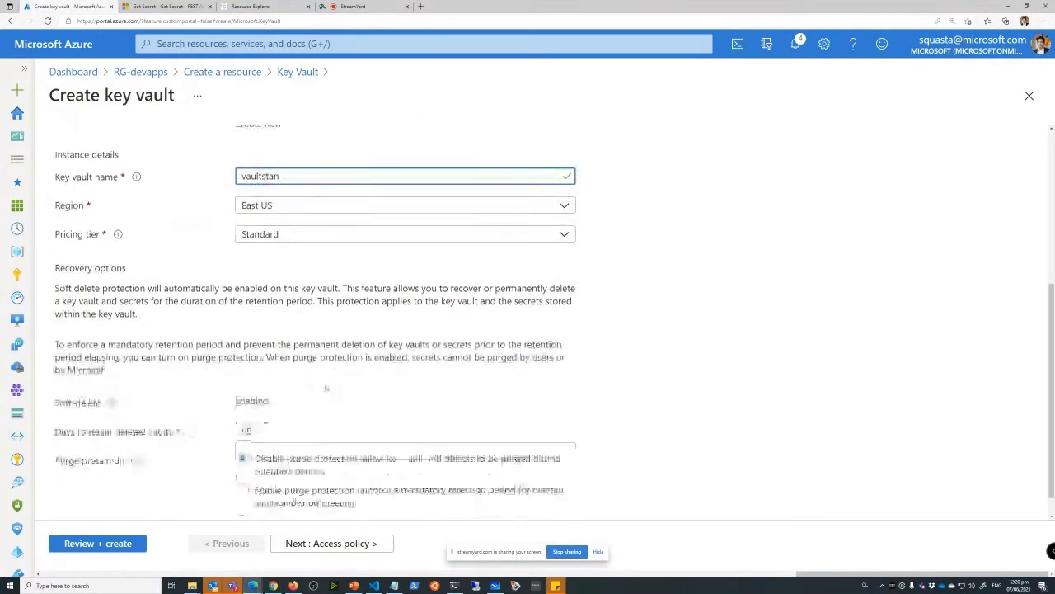
{"action": "left_click", "coordinate": [291, 223]}
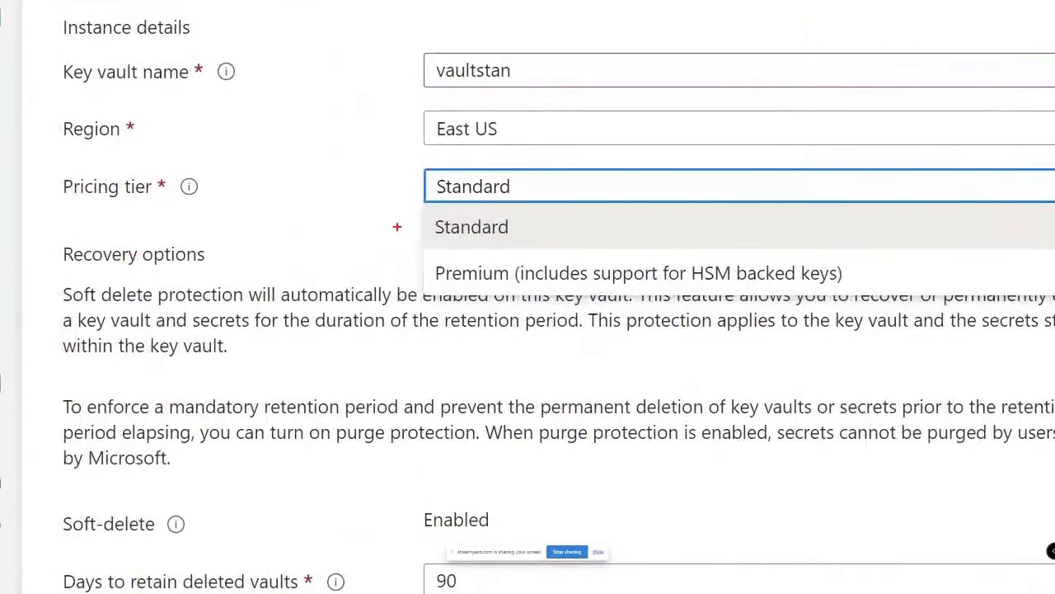
{"action": "mouse_move", "coordinate": [418, 194]}
{"action": "left_mouse_down"}
{"action": "mouse_move", "coordinate": [813, 278]}
{"action": "mouse_move", "coordinate": [887, 306]}
{"action": "left_mouse_up"}
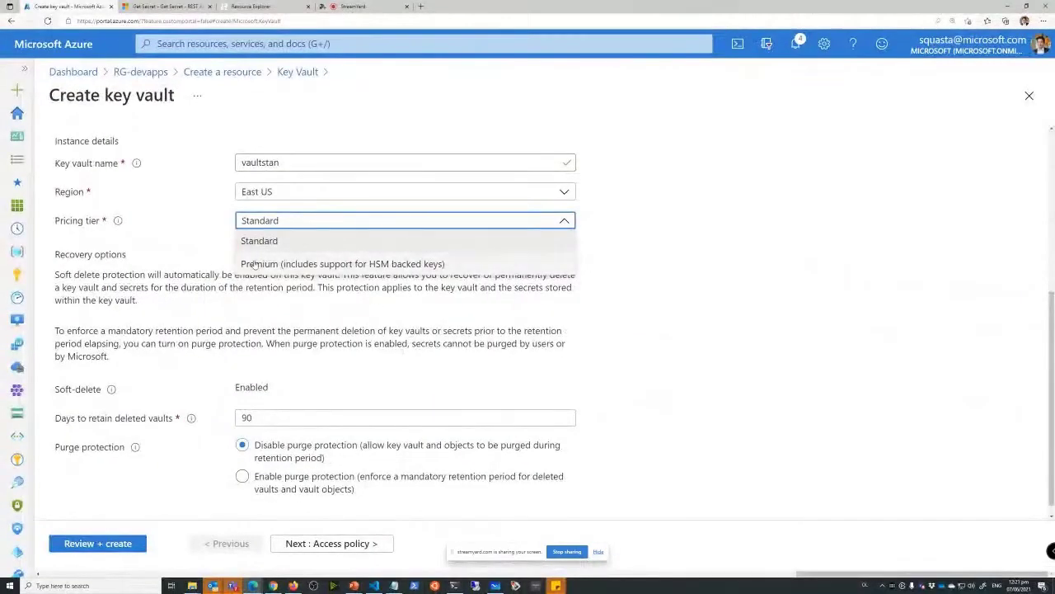
{"action": "left_click", "coordinate": [709, 273]}
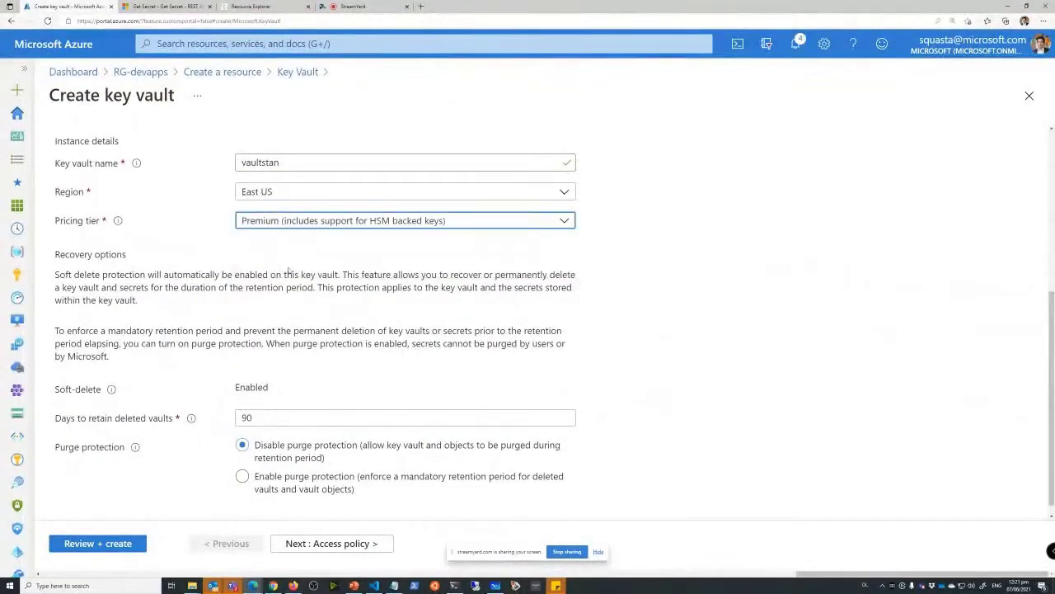
Set the days to retain deleted vaults to 7 in the recovery options.
{"action": "scroll", "coordinate": [203, 253], "scroll_direction": "down", "scroll_amount": 1}
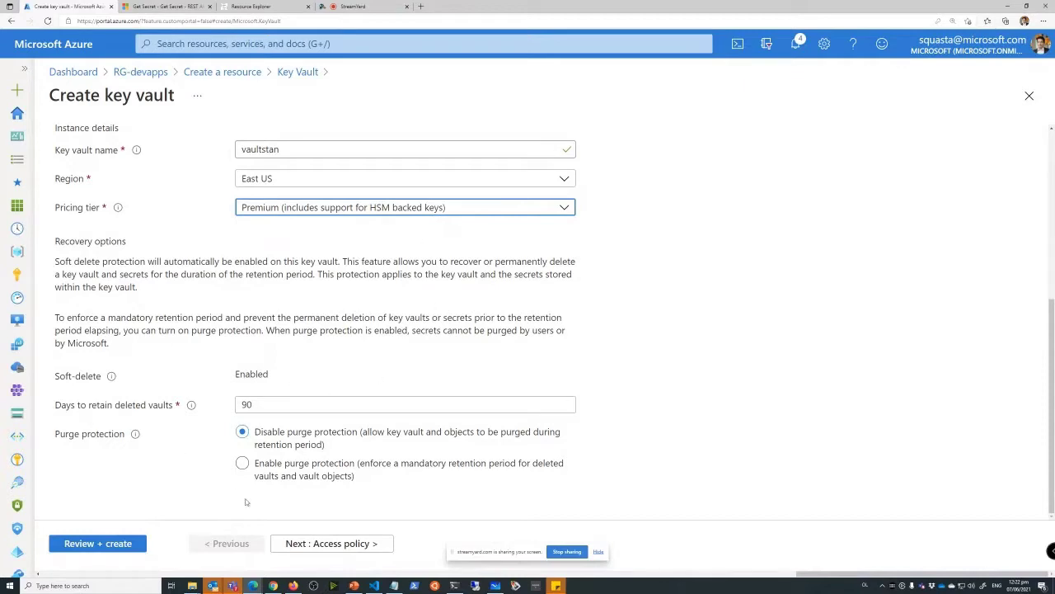
{"action": "key", "text": "Tab"}
{"action": "type", "text": "7"}
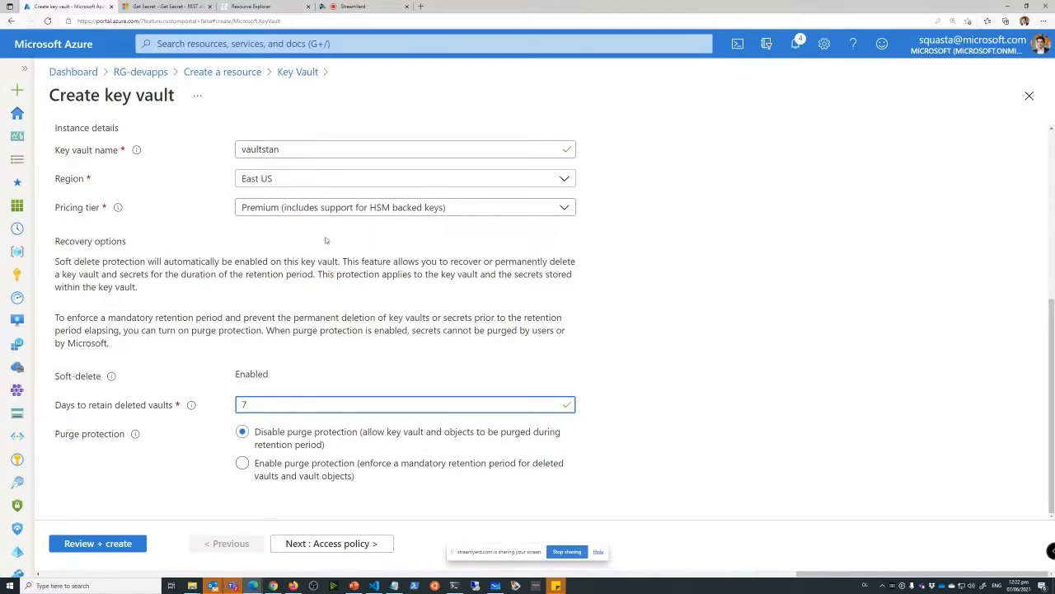
Go to the access policy settings and review the listed user's key, secret and certificate permissions.
{"action": "left_click", "coordinate": [339, 545]}
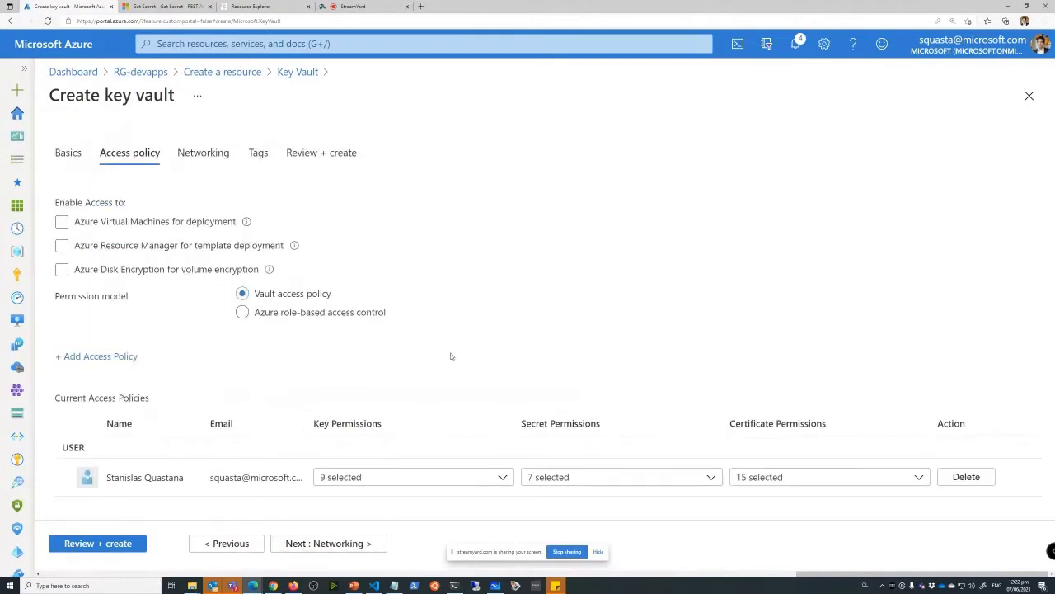
{"action": "left_click", "coordinate": [326, 251]}
{"action": "left_click", "coordinate": [326, 251]}
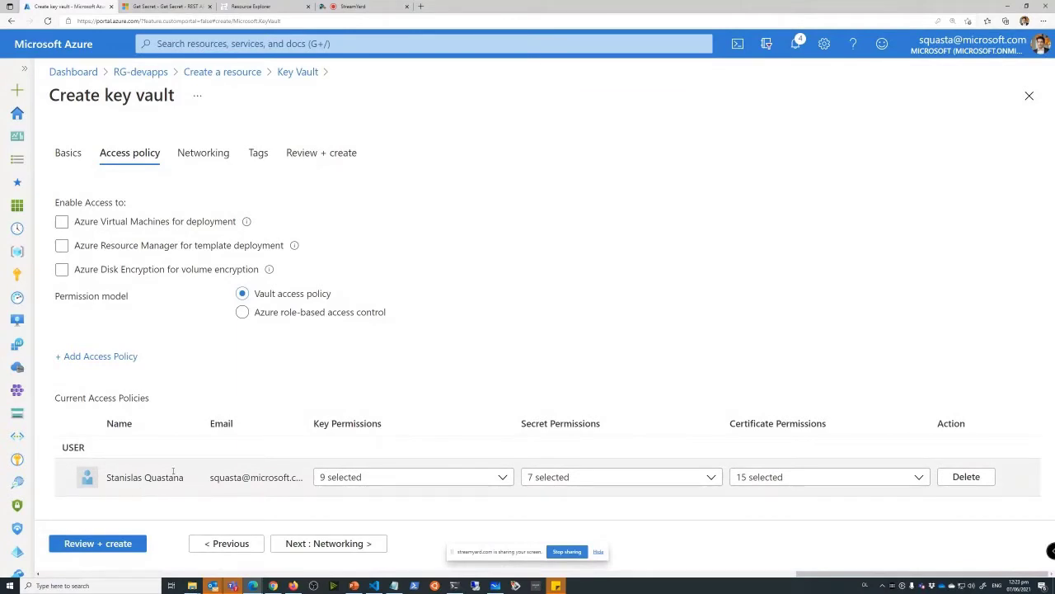
{"action": "left_click", "coordinate": [389, 479]}
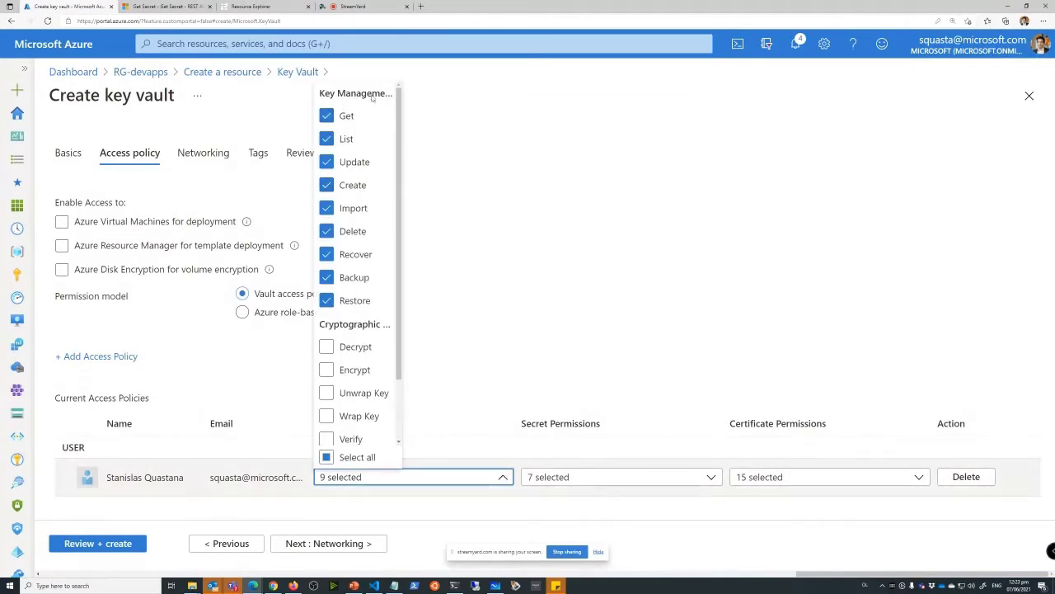
{"action": "left_click", "coordinate": [621, 479]}
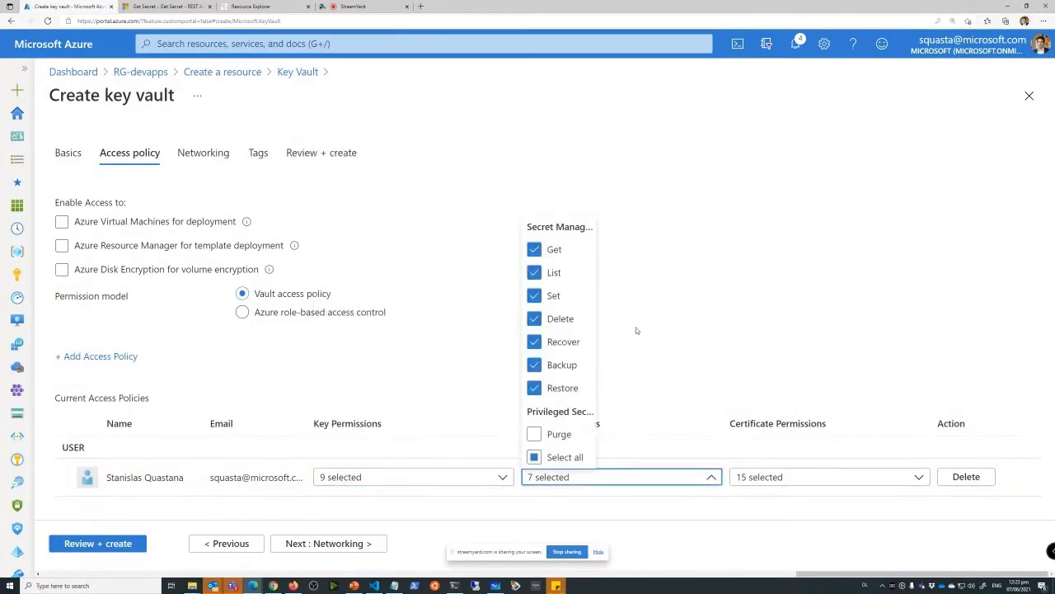
{"action": "left_click", "coordinate": [812, 475]}
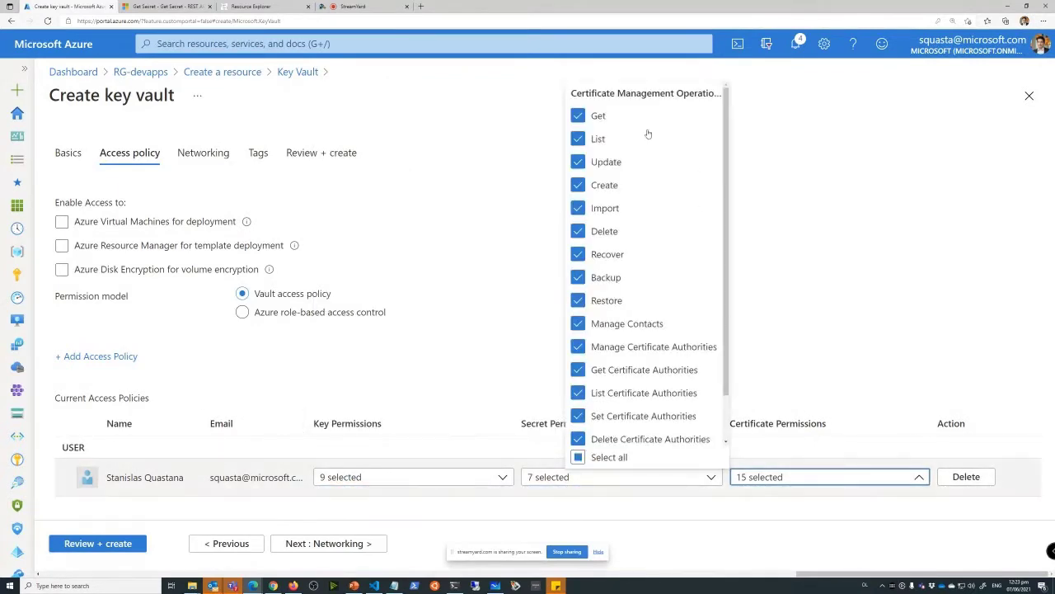
{"action": "left_click", "coordinate": [497, 265]}
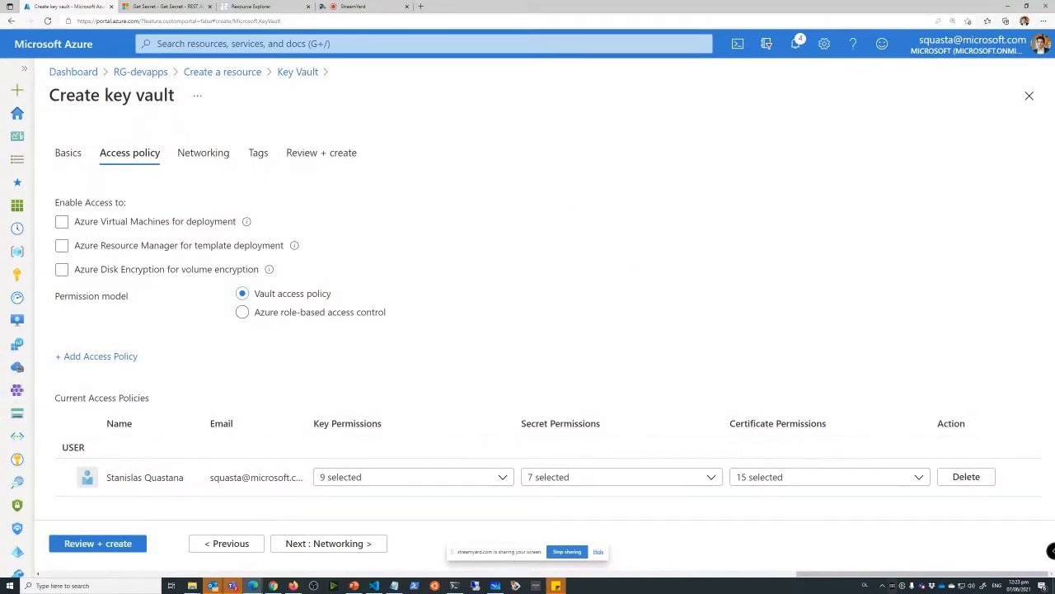
Validate and create the key vault, and open the deployed resource to select its Vault URI.
{"action": "left_click", "coordinate": [97, 543]}
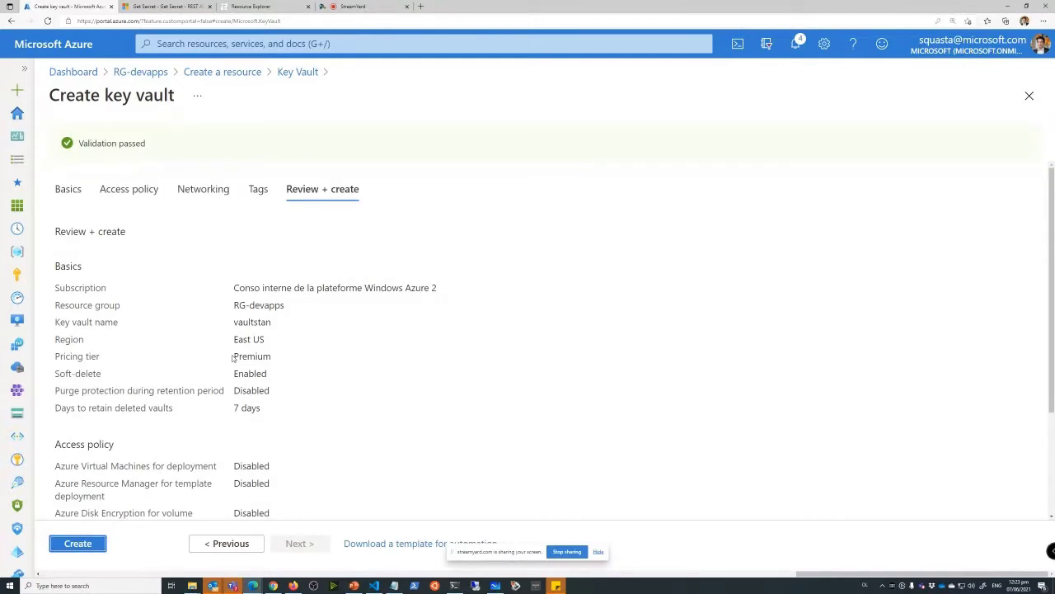
{"action": "left_click", "coordinate": [91, 543]}
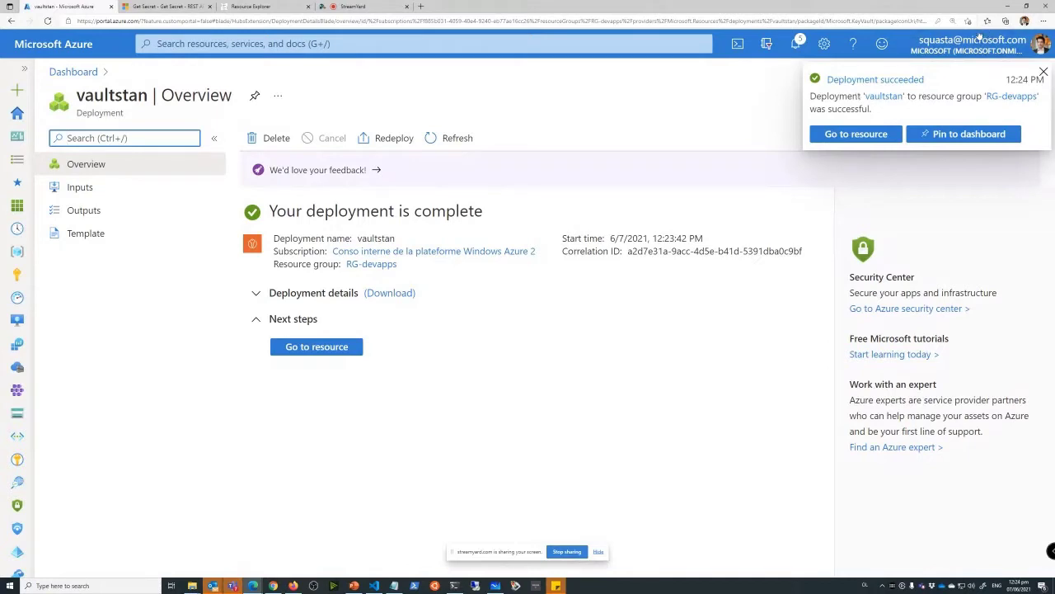
{"action": "left_click", "coordinate": [855, 133]}
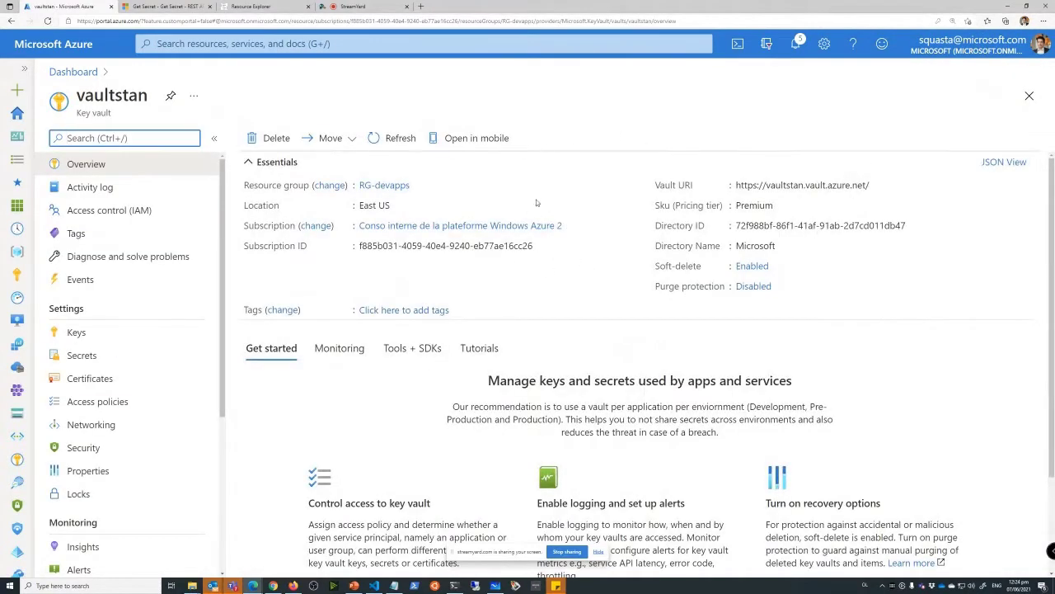
{"action": "triple_click", "coordinate": [804, 184]}
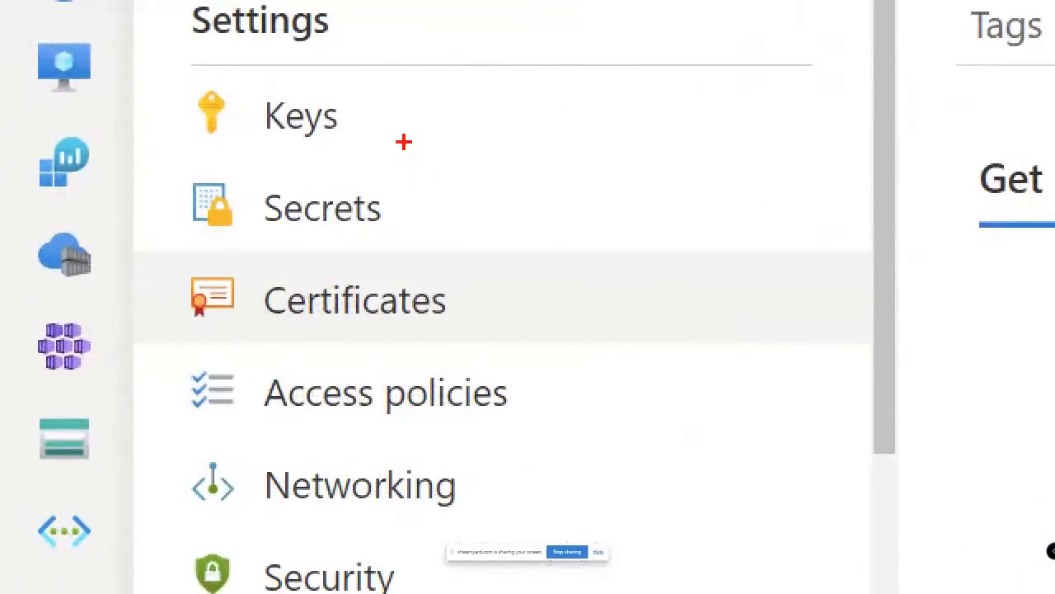
{"action": "left_click_drag", "start_coordinate": [97, 334], "coordinate": [131, 321]}
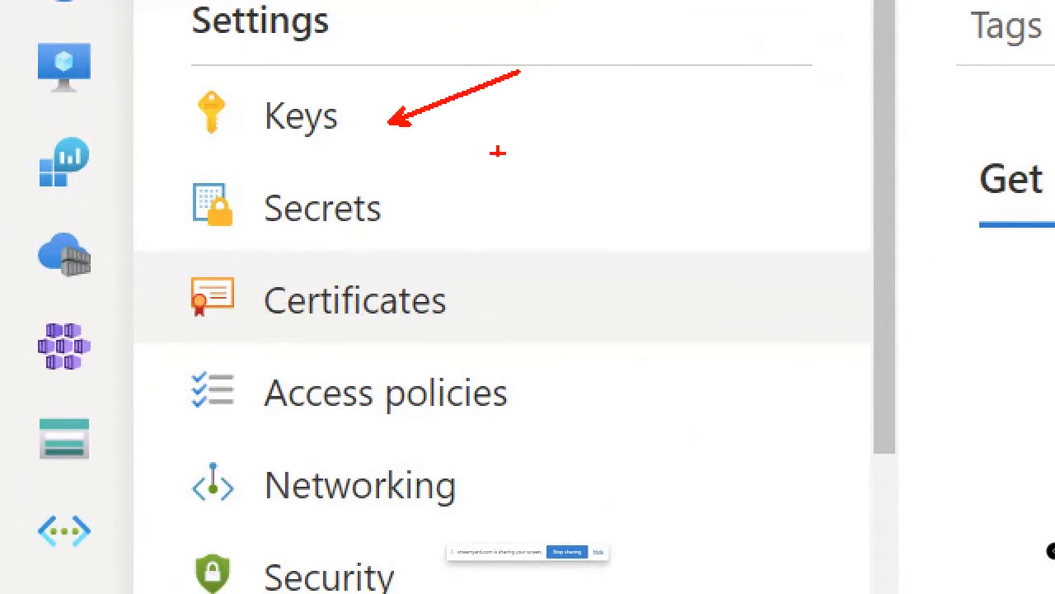
{"action": "left_click_drag", "start_coordinate": [412, 217], "coordinate": [641, 129]}
{"action": "left_click_drag", "start_coordinate": [466, 306], "coordinate": [560, 295]}
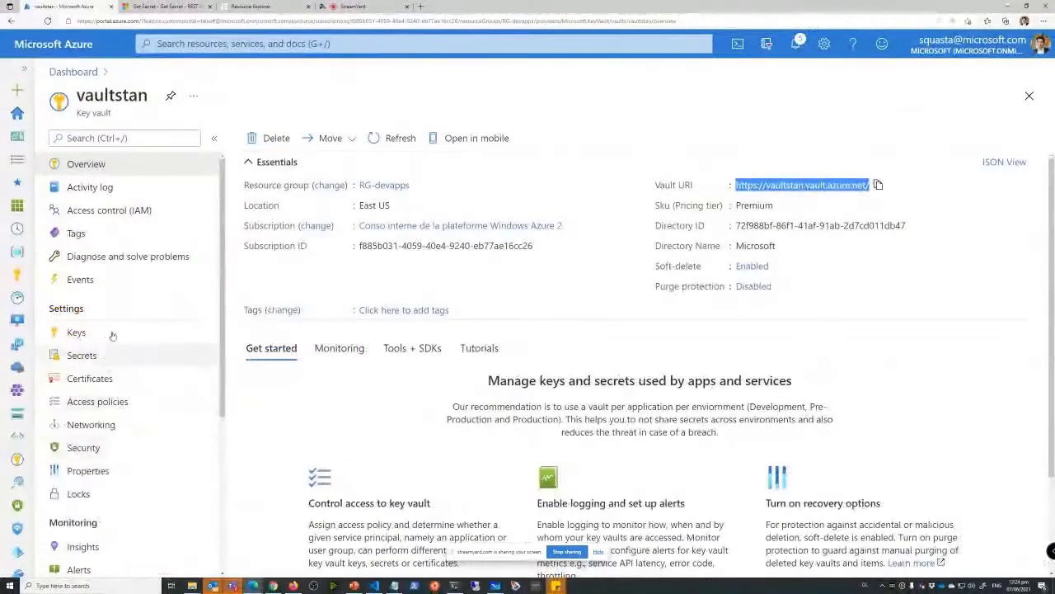
Start a new manual secret in the vault, named monsecret, and enter its secret value.
{"action": "left_click", "coordinate": [323, 207]}
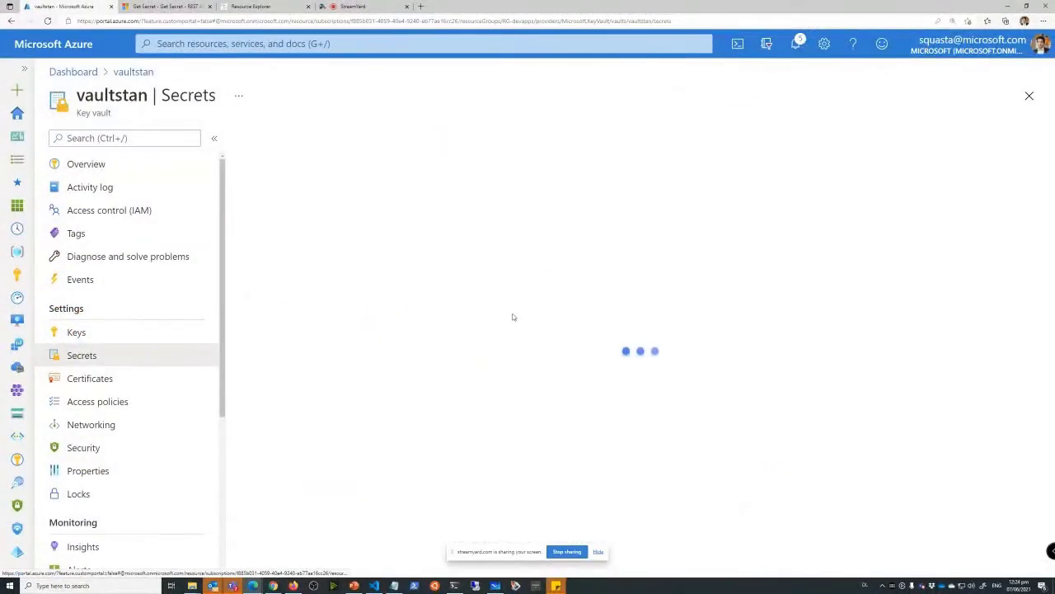
{"action": "left_click", "coordinate": [294, 142]}
{"action": "left_click", "coordinate": [316, 186]}
{"action": "type", "text": "monsecret"}
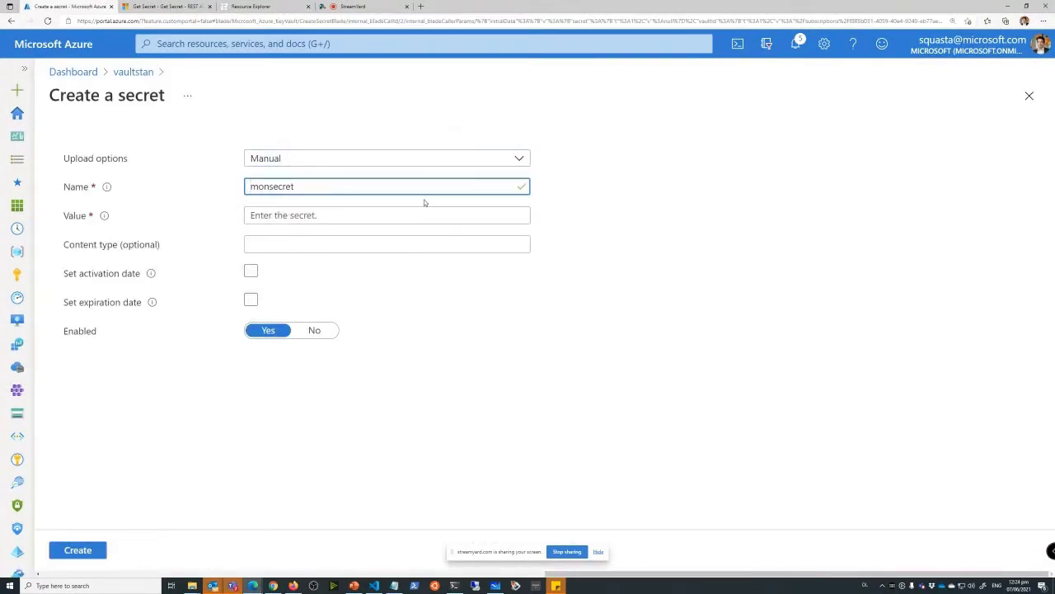
{"action": "key", "text": "Tab"}
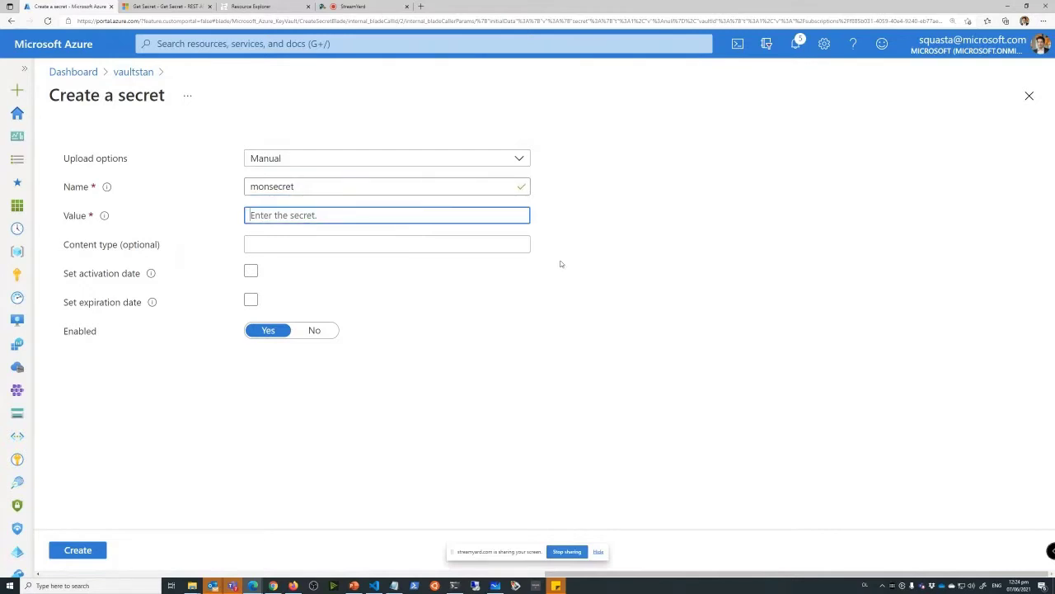
{"action": "type", "text": "•••••••••••••••"}
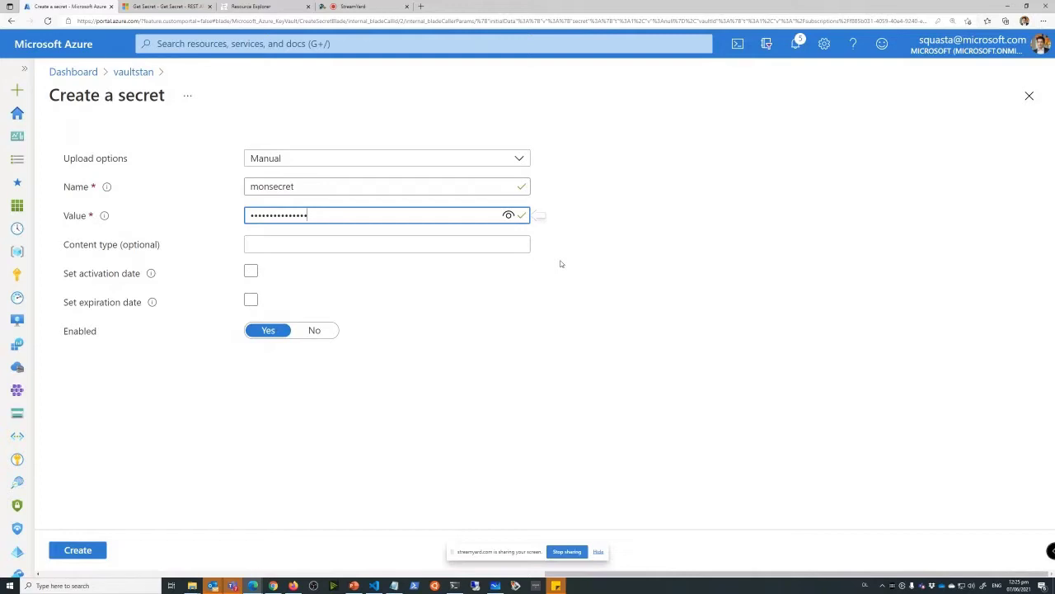
Reveal the entered value to check it, and create the secret and open its versions.
{"action": "left_click", "coordinate": [508, 215]}
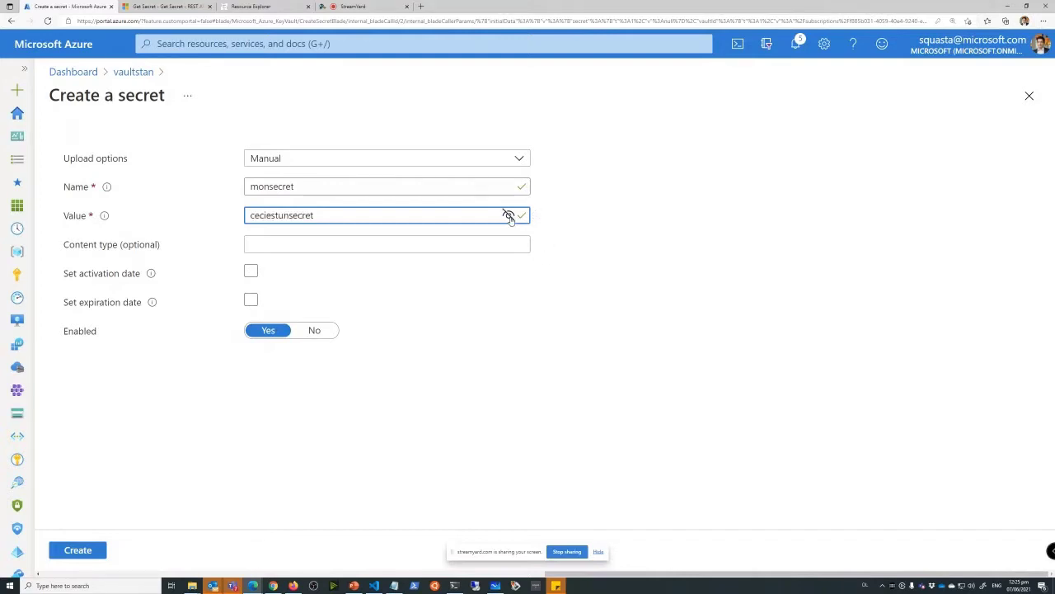
{"action": "left_click", "coordinate": [508, 215]}
{"action": "left_click", "coordinate": [509, 215]}
{"action": "left_click", "coordinate": [509, 215]}
{"action": "left_click", "coordinate": [78, 550]}
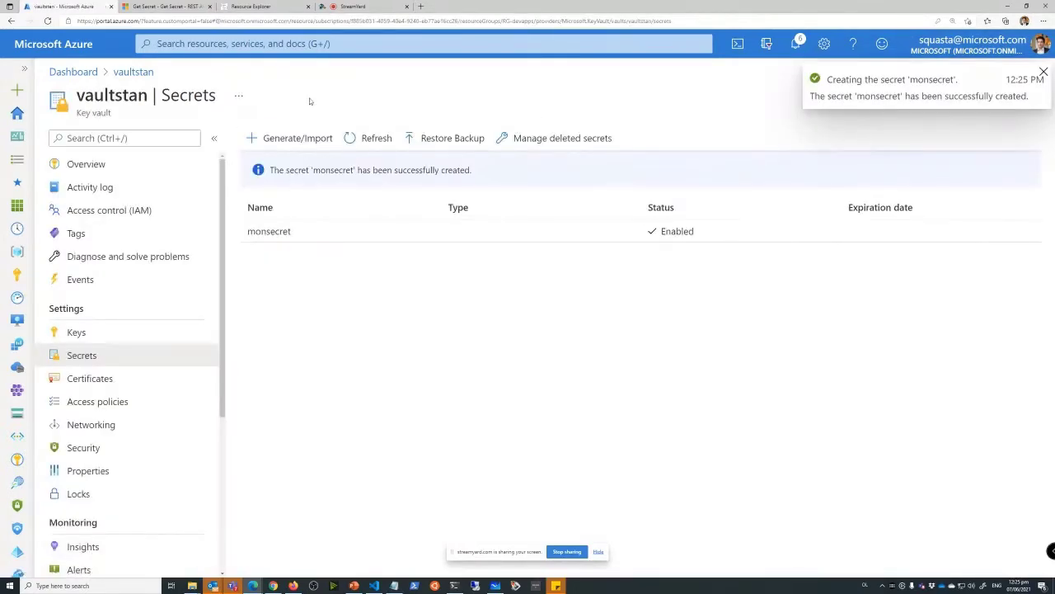
{"action": "left_click", "coordinate": [291, 237]}
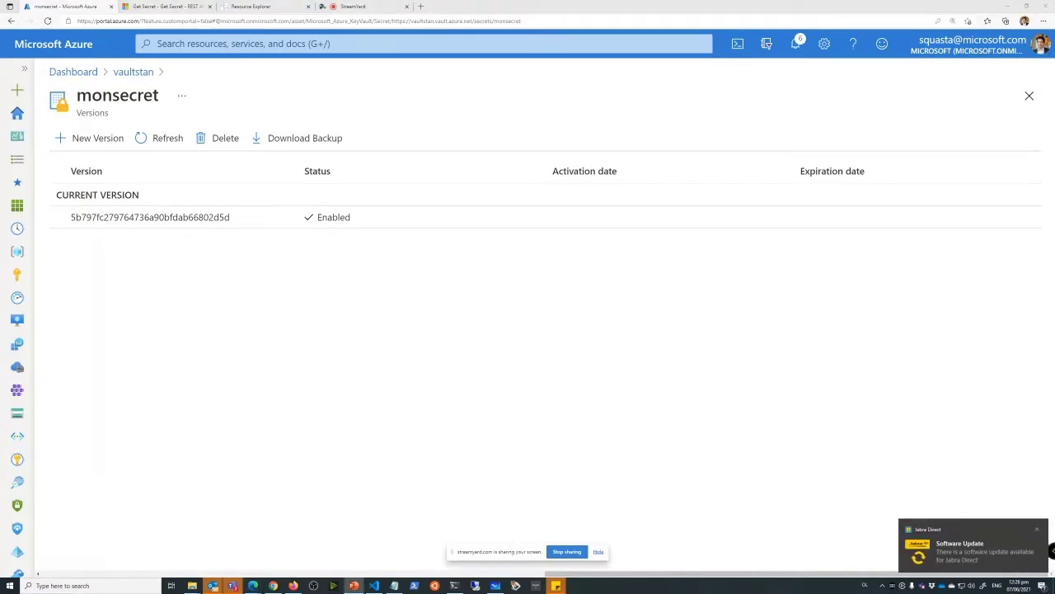
{"action": "key", "text": "alt+Tab"}
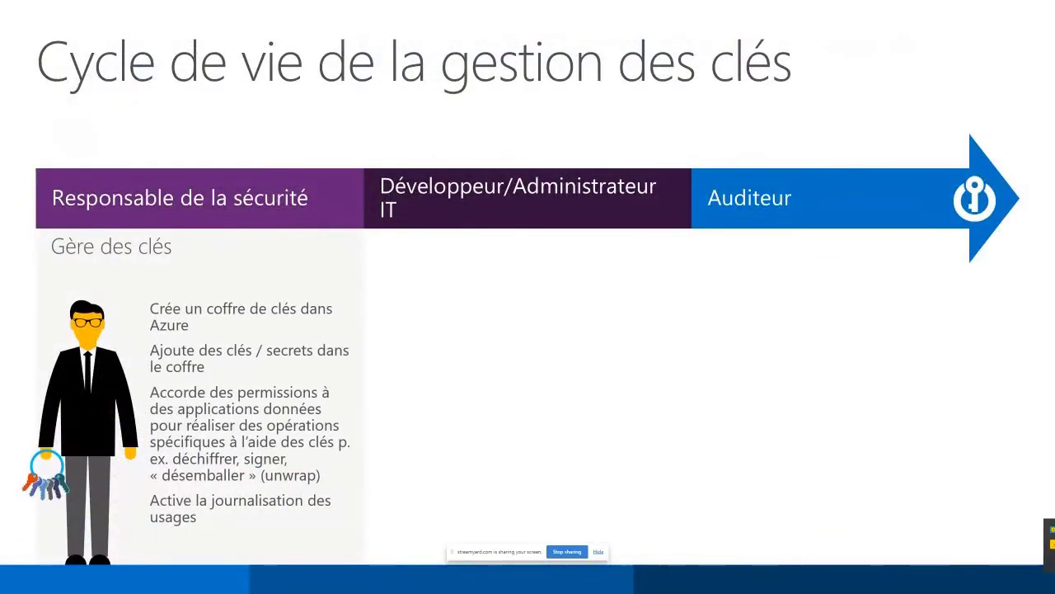
{"action": "key", "text": "Right"}
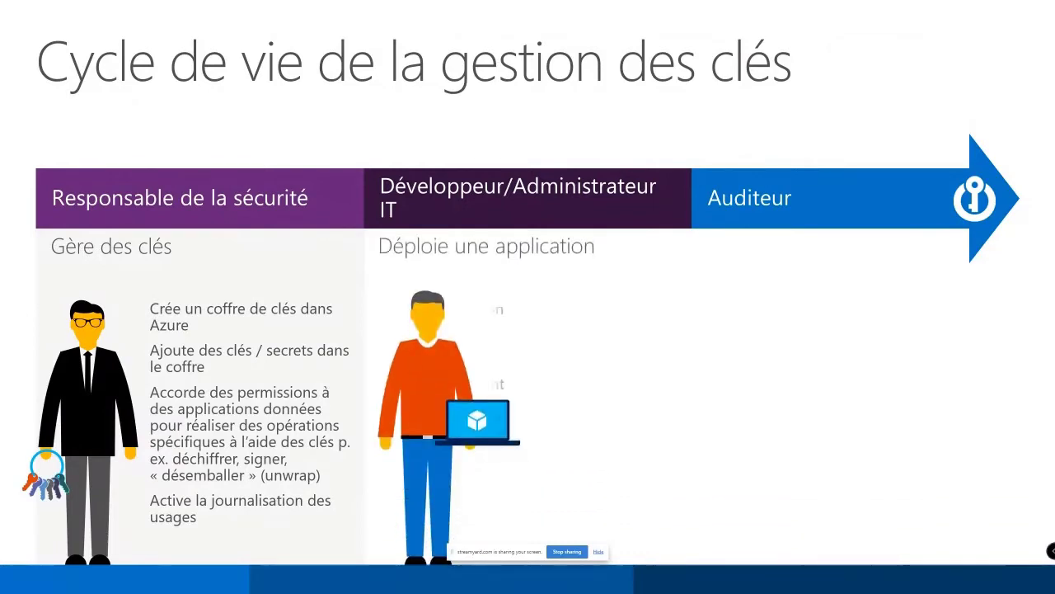
{"action": "key", "text": "Left"}
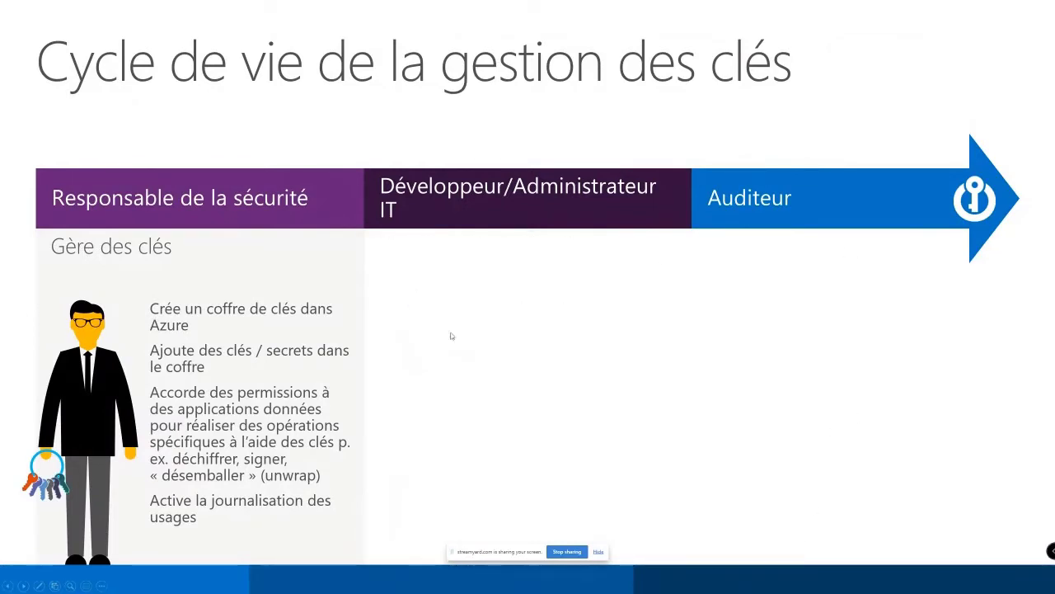
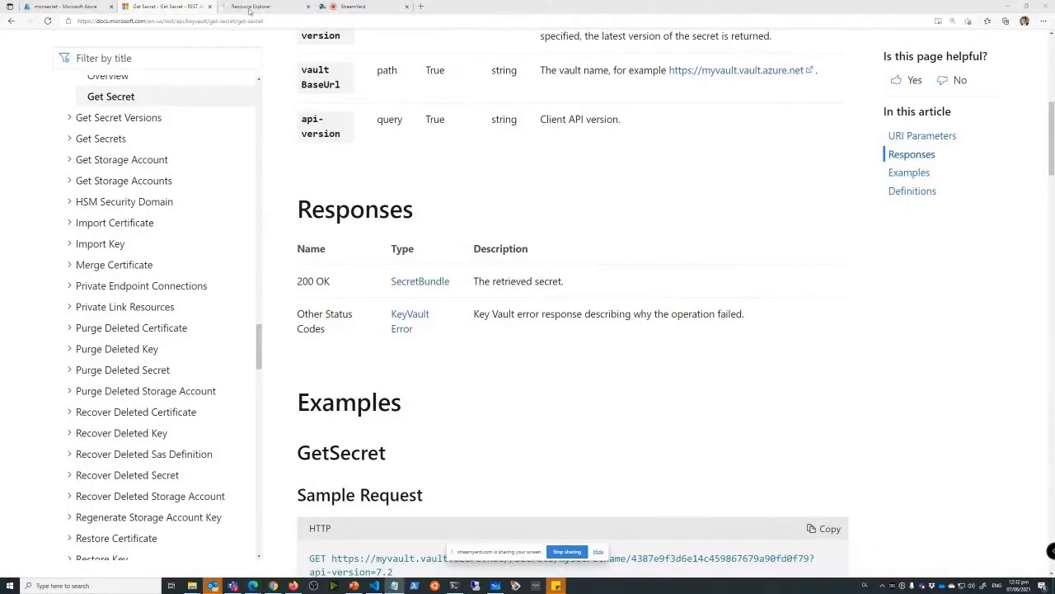
{"action": "left_click", "coordinate": [421, 7]}
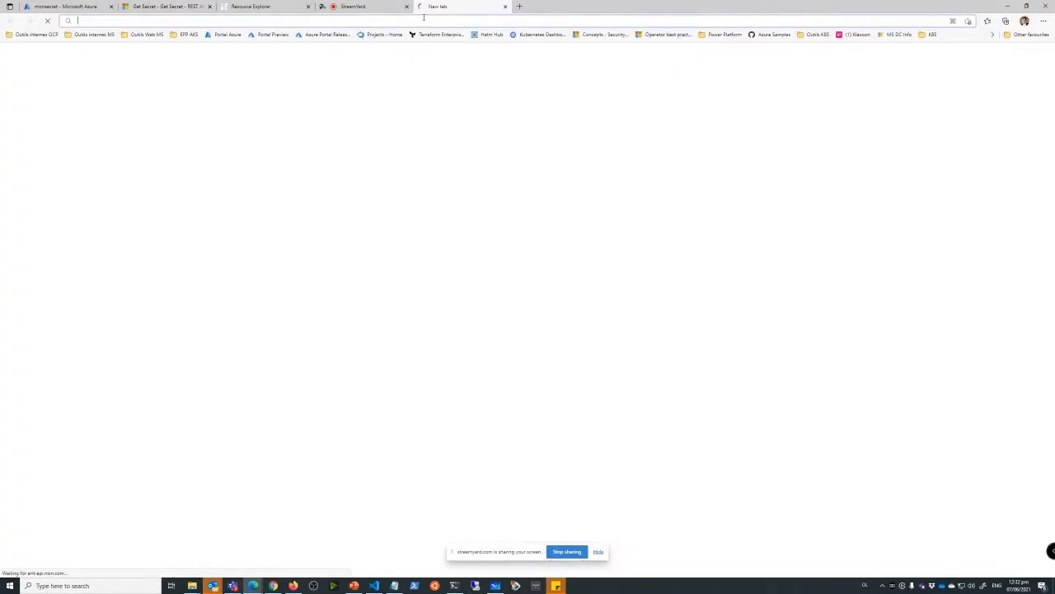
{"action": "type", "text": "https://docs.microsoft.com/fr-fr/samples/browse/?products=azure&terms=key%20vault"}
{"action": "key", "text": "Return"}
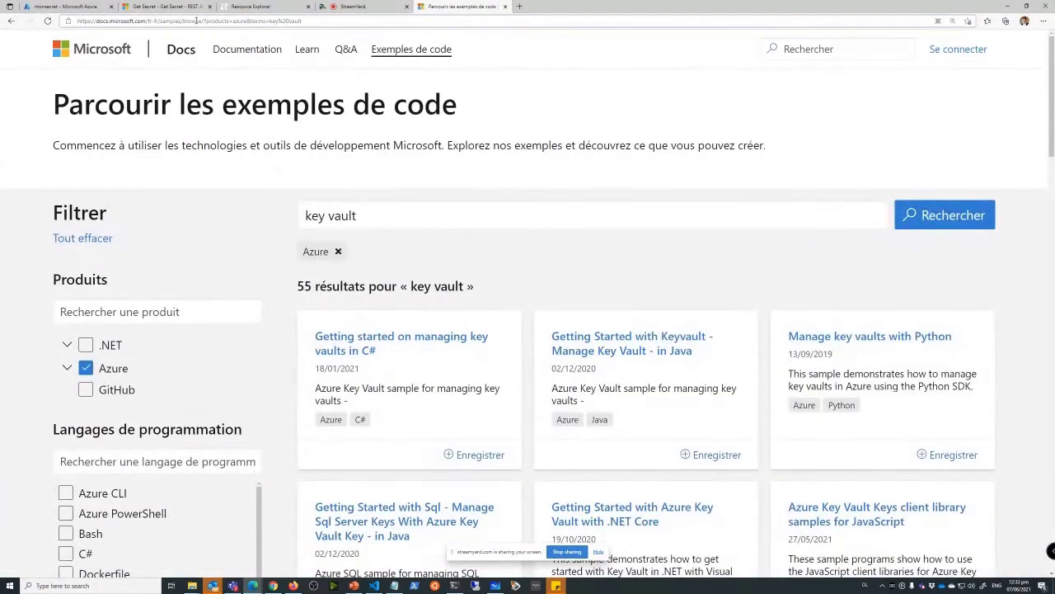
Copy the address of the code samples page and send it in the StreamYard private chat.
{"action": "right_click", "coordinate": [196, 21]}
{"action": "key", "text": "ctrl+c"}
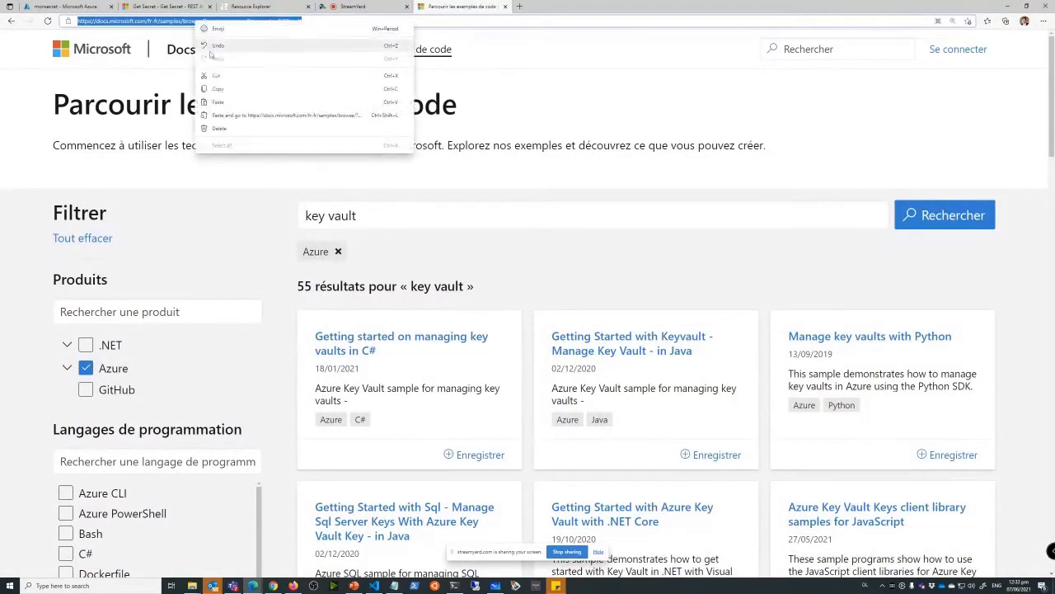
{"action": "left_click", "coordinate": [226, 88]}
{"action": "left_click", "coordinate": [342, 6]}
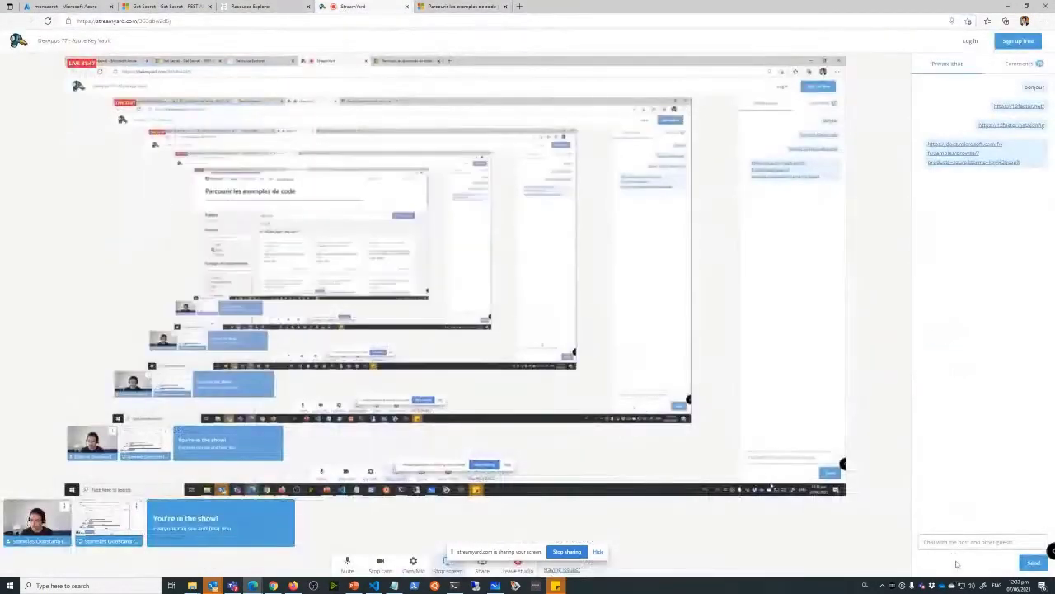
{"action": "left_click", "coordinate": [956, 536]}
{"action": "key", "text": "ctrl+v"}
{"action": "key", "text": "Return"}
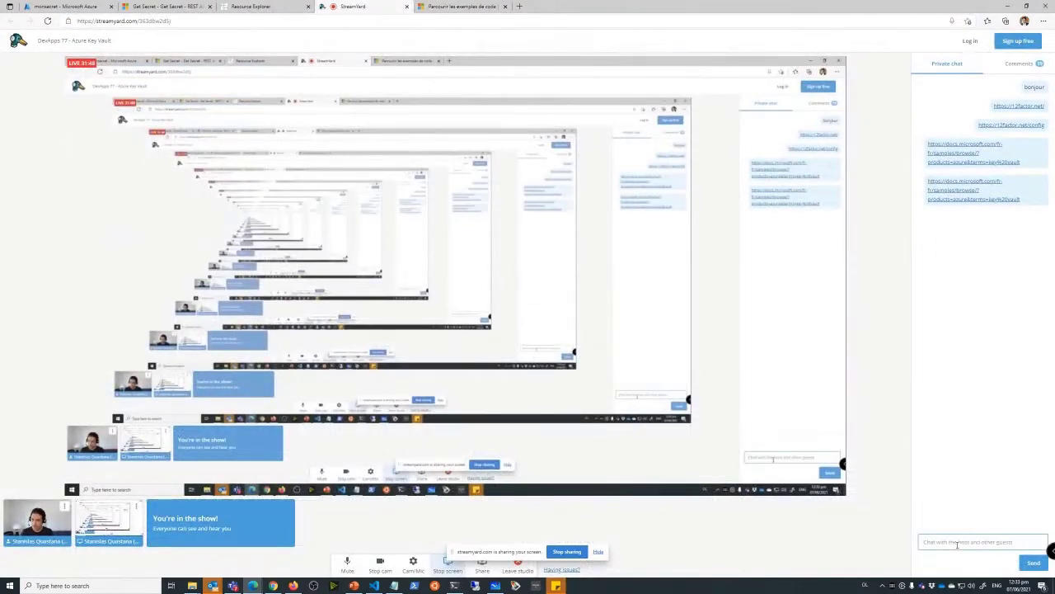
Return to the code samples page and look through the listed Azure key vault samples.
{"action": "left_click", "coordinate": [441, 6]}
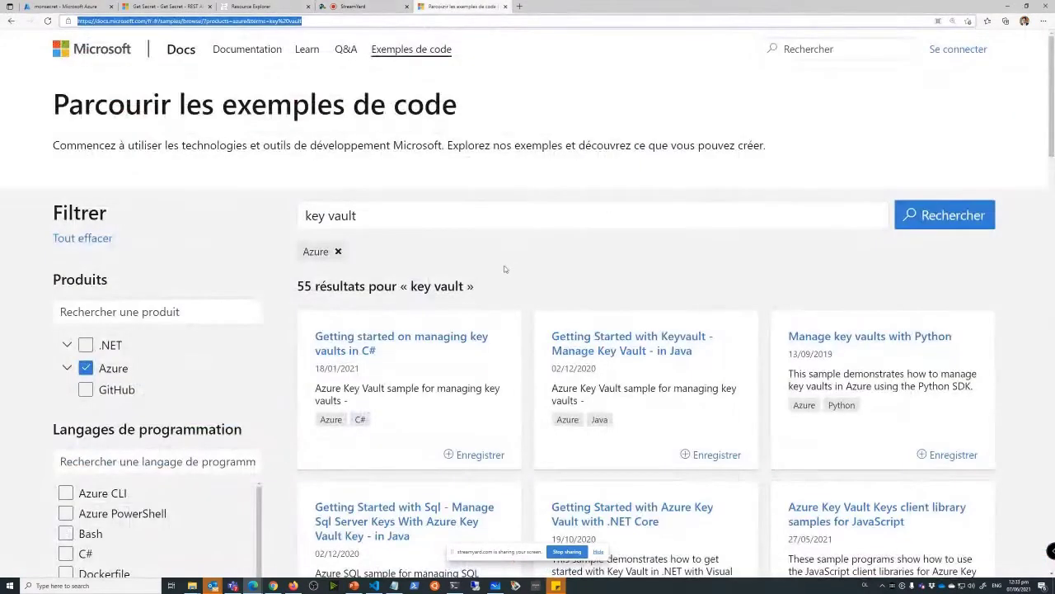
{"action": "scroll", "coordinate": [505, 269], "scroll_direction": "down", "scroll_amount": 2}
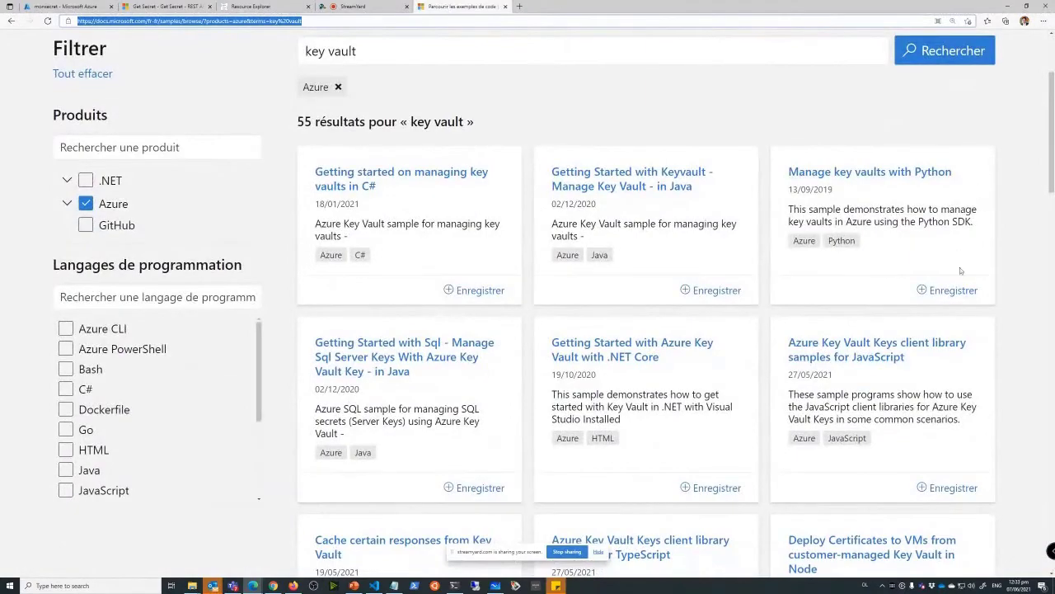
{"action": "scroll", "coordinate": [907, 350], "scroll_direction": "down", "scroll_amount": 1}
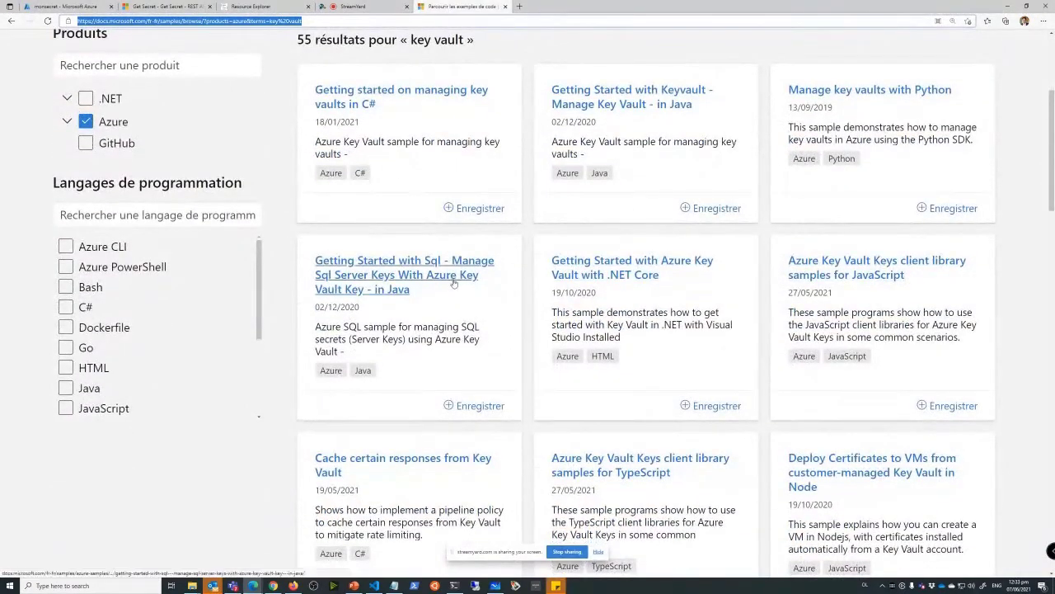
{"action": "scroll", "coordinate": [640, 264], "scroll_direction": "down", "scroll_amount": 3}
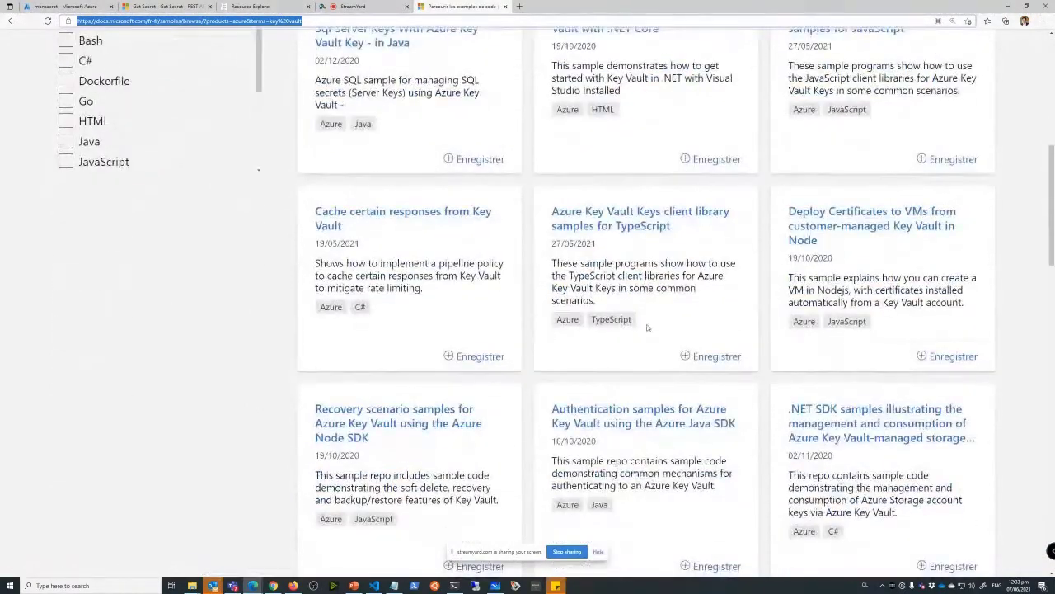
{"action": "scroll", "coordinate": [541, 333], "scroll_direction": "down", "scroll_amount": 3}
{"action": "scroll", "coordinate": [647, 337], "scroll_direction": "up", "scroll_amount": 7}
{"action": "scroll", "coordinate": [646, 337], "scroll_direction": "up", "scroll_amount": 1}
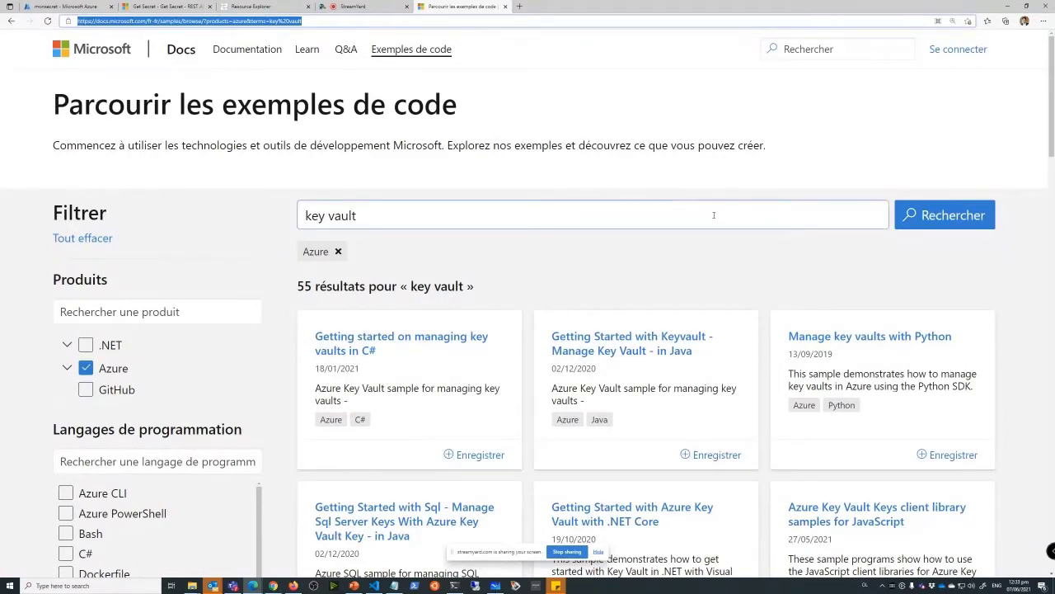
{"action": "left_click", "coordinate": [574, 223]}
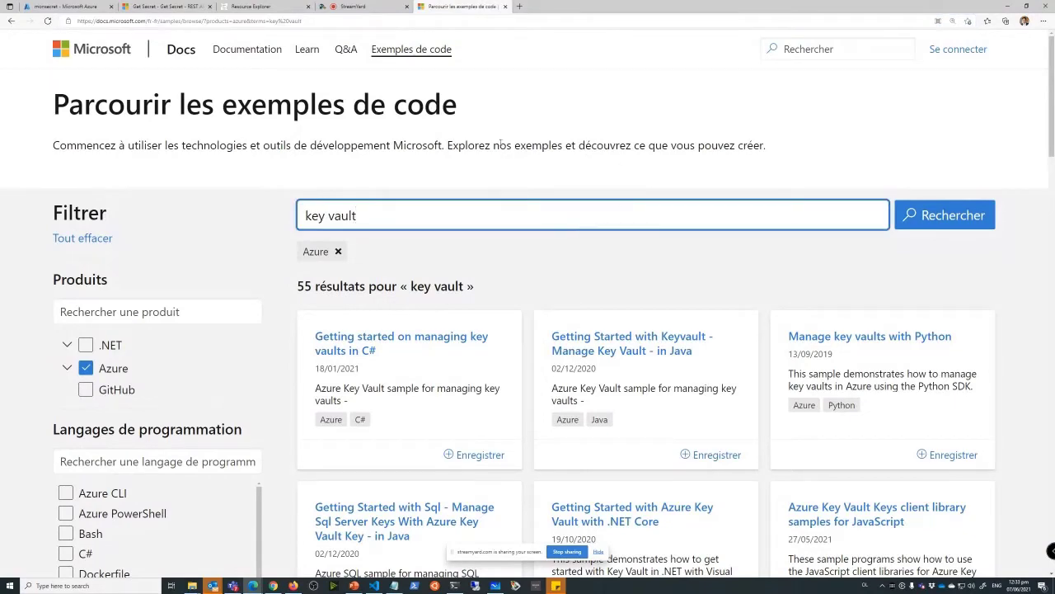
Switch to the Azure portal and open the encryption settings of the demostanlivecycle storage account.
{"action": "left_click", "coordinate": [82, 6]}
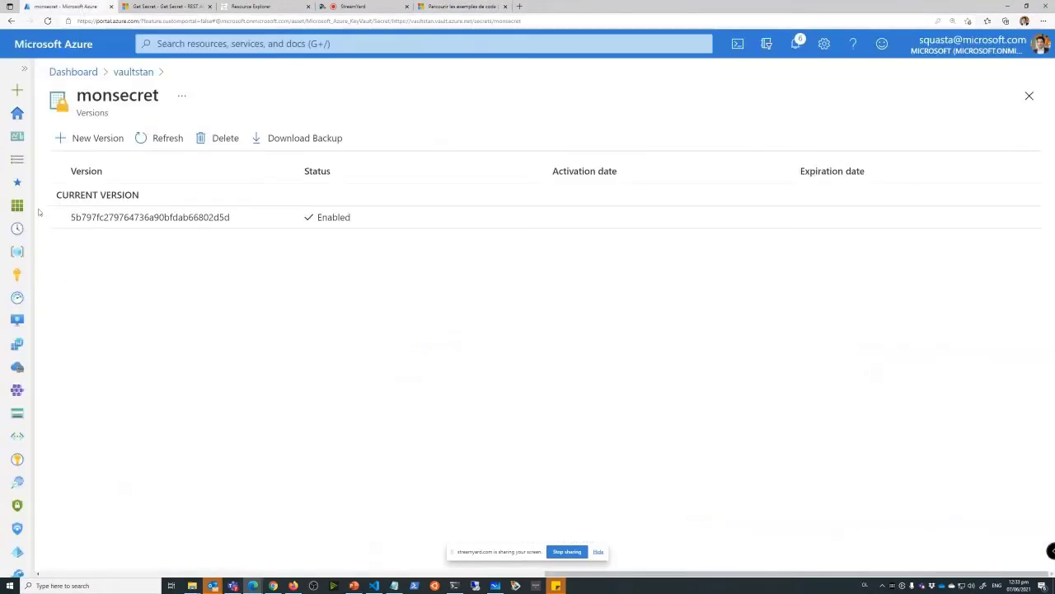
{"action": "left_click", "coordinate": [16, 413]}
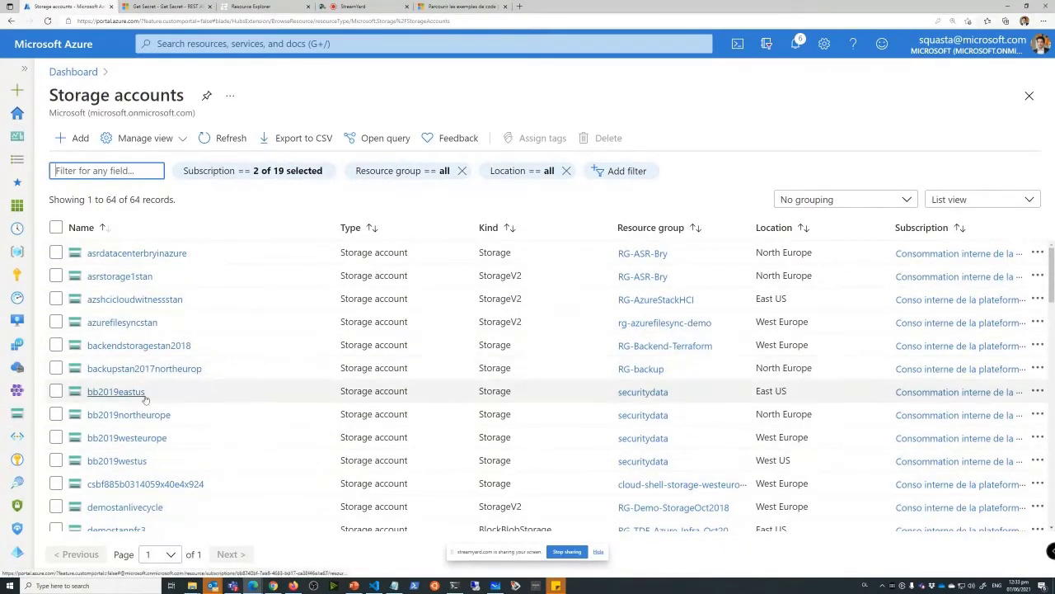
{"action": "scroll", "coordinate": [144, 399], "scroll_direction": "down", "scroll_amount": 1}
{"action": "left_click", "coordinate": [155, 434]}
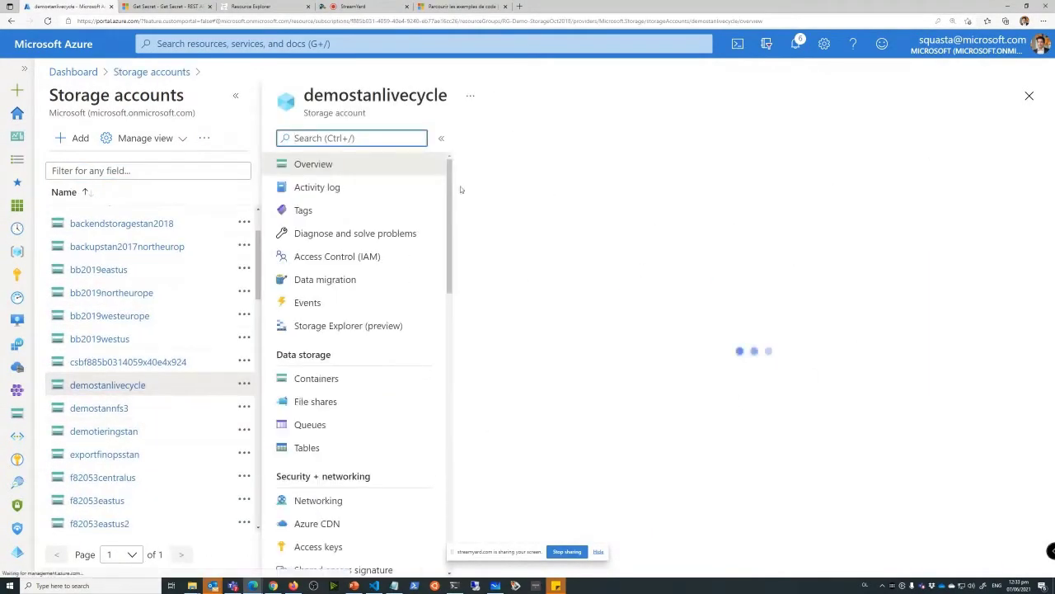
{"action": "scroll", "coordinate": [346, 314], "scroll_direction": "down", "scroll_amount": 3}
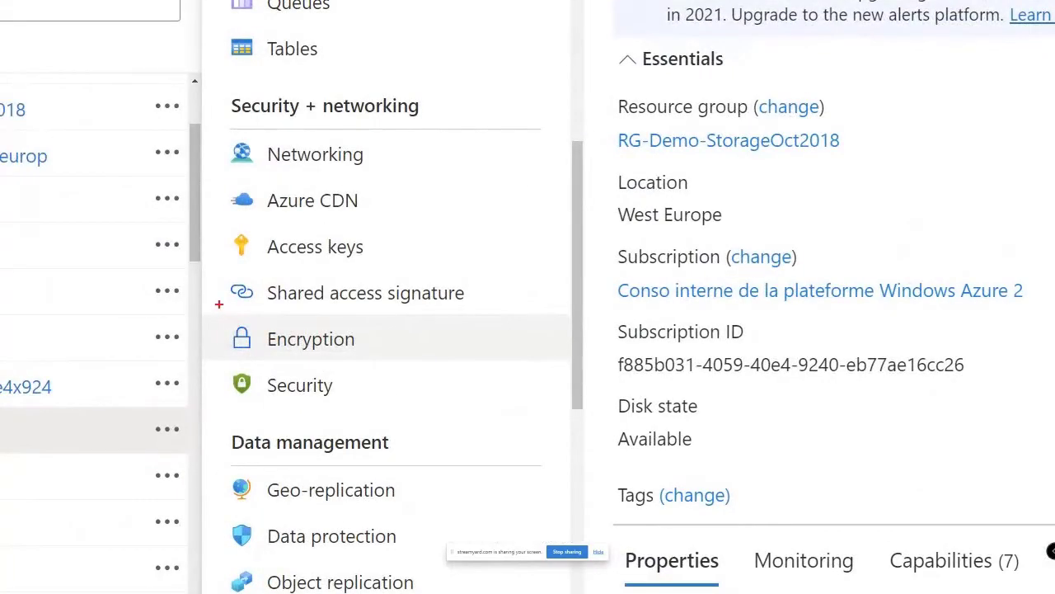
{"action": "left_click_drag", "start_coordinate": [269, 319], "coordinate": [351, 354]}
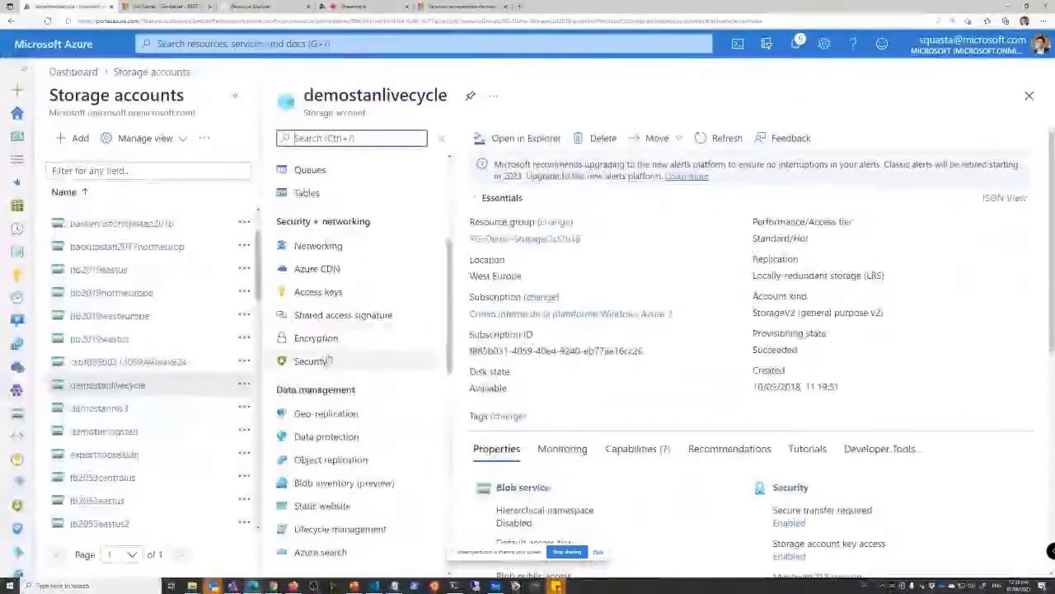
{"action": "left_click", "coordinate": [311, 339]}
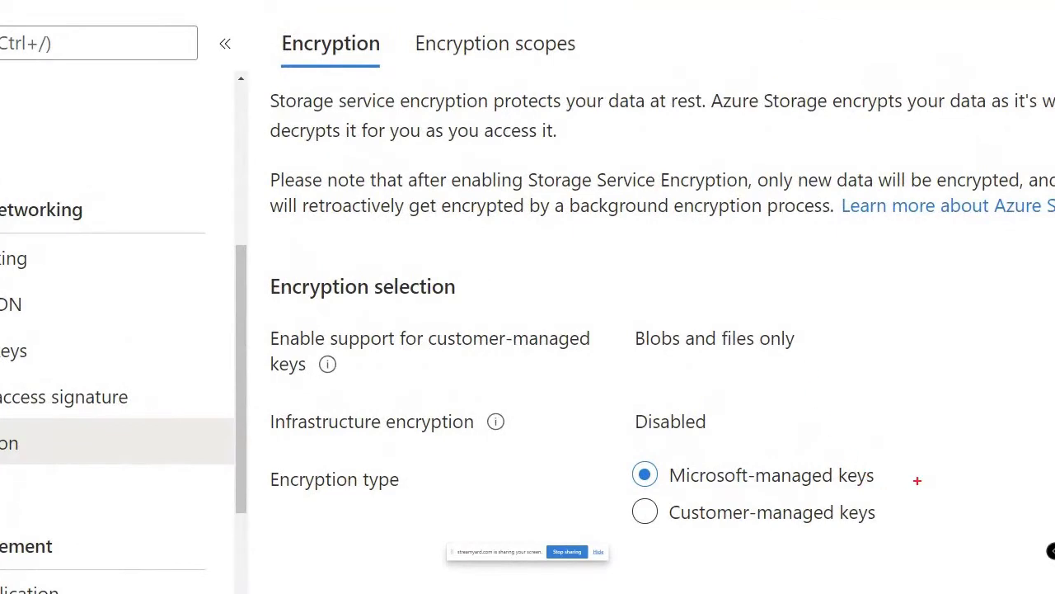
Draw a mark beside the Microsoft-managed keys option and switch the encryption type to Customer-managed keys.
{"action": "left_click_drag", "start_coordinate": [899, 478], "coordinate": [1016, 391]}
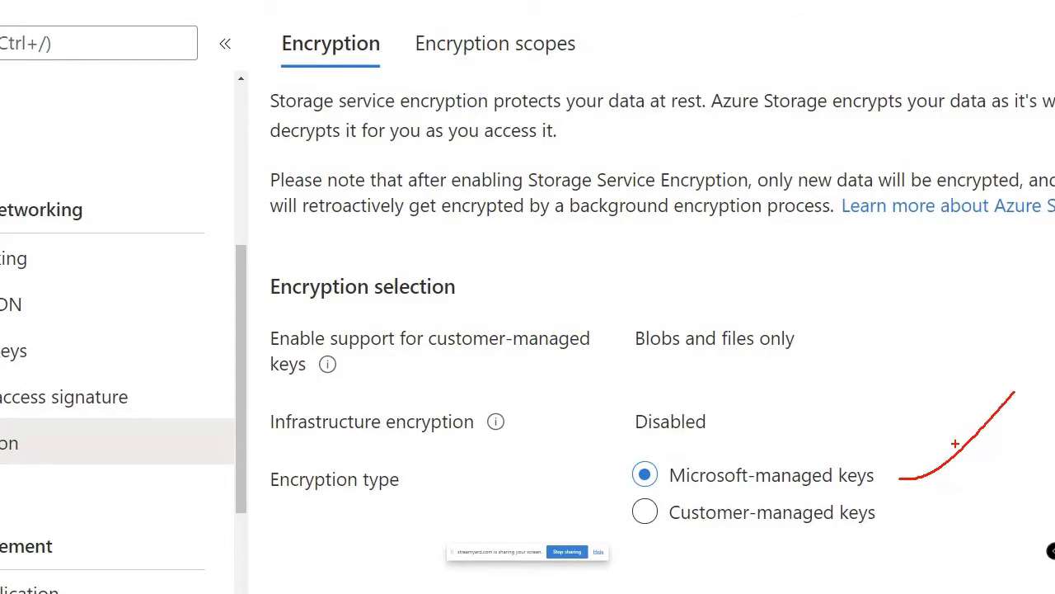
{"action": "left_click", "coordinate": [645, 512]}
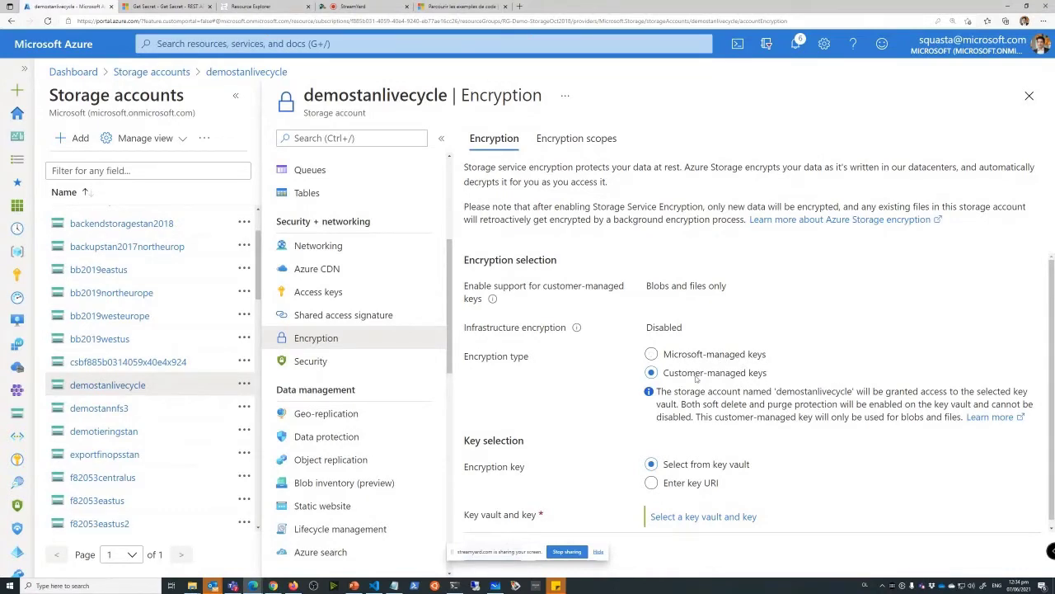
{"action": "scroll", "coordinate": [714, 467], "scroll_direction": "down", "scroll_amount": 1}
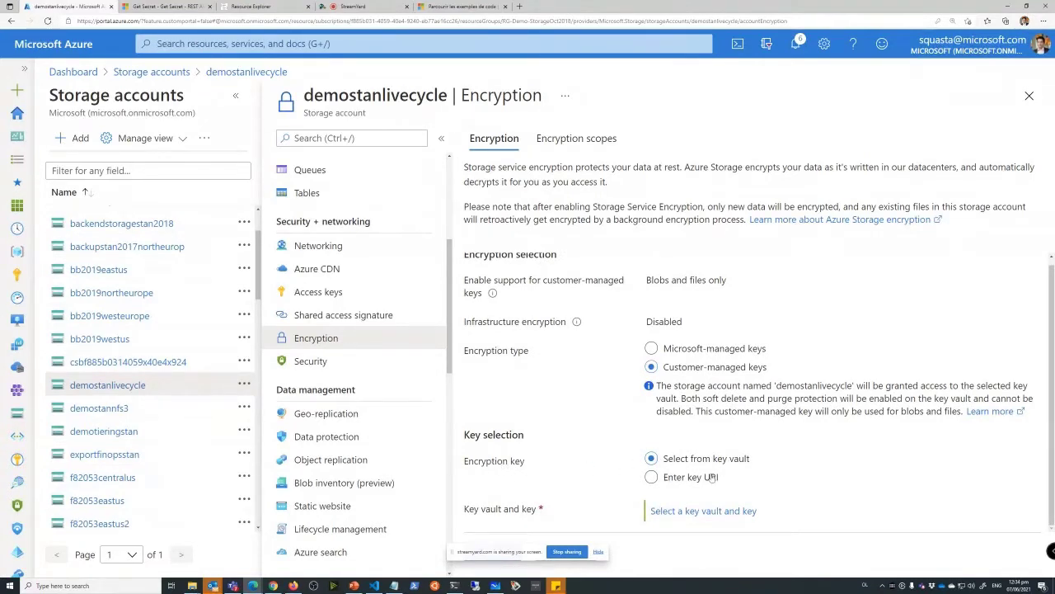
Try choosing key maprepa500 from KeyVault-AKS as the encryption key, discard that selection and switch to entering a key URI.
{"action": "left_click", "coordinate": [742, 512]}
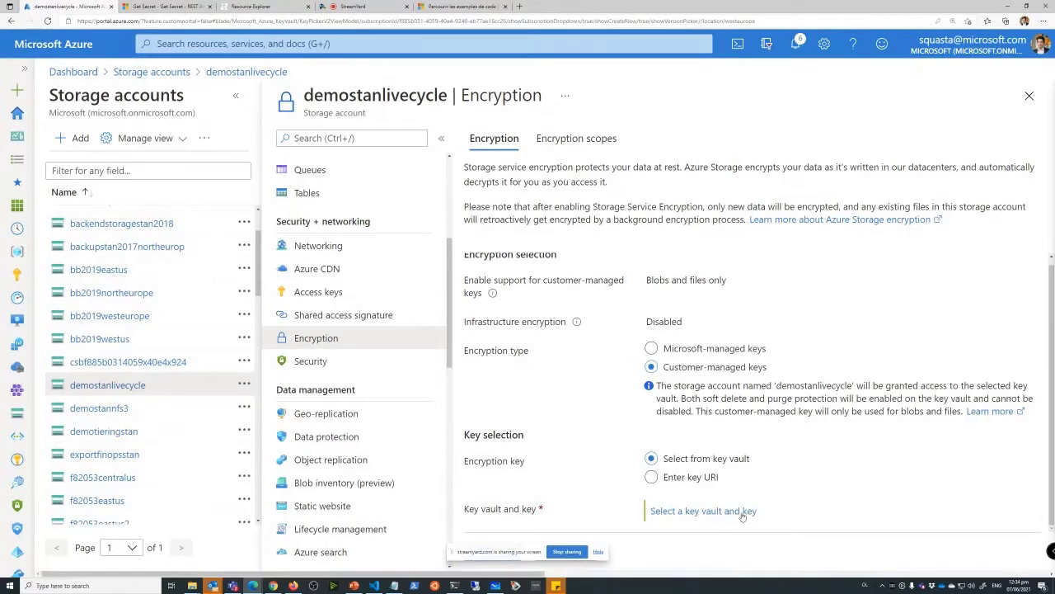
{"action": "left_click", "coordinate": [388, 177]}
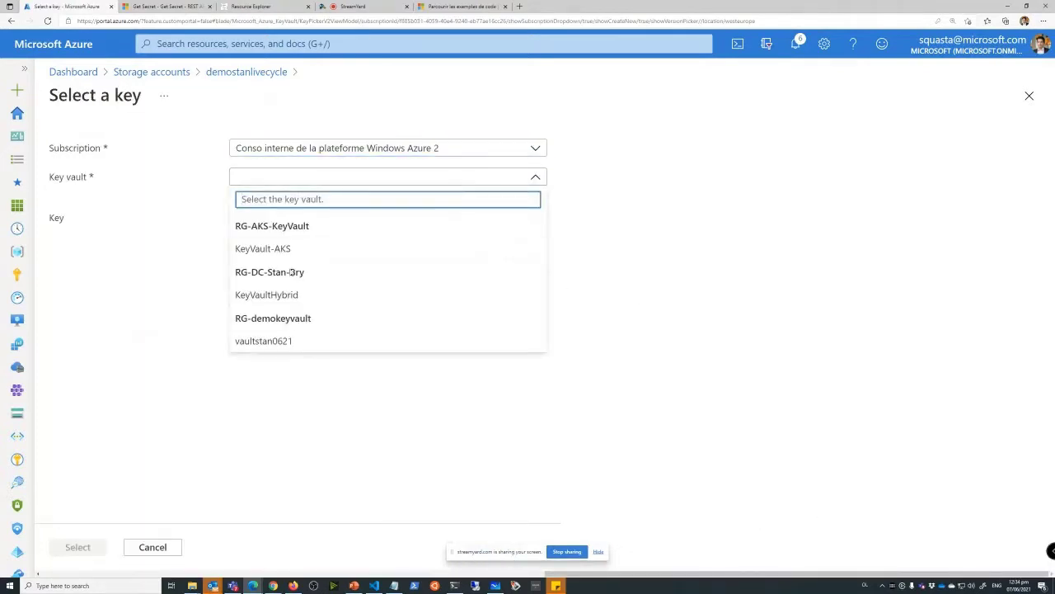
{"action": "left_click", "coordinate": [263, 248]}
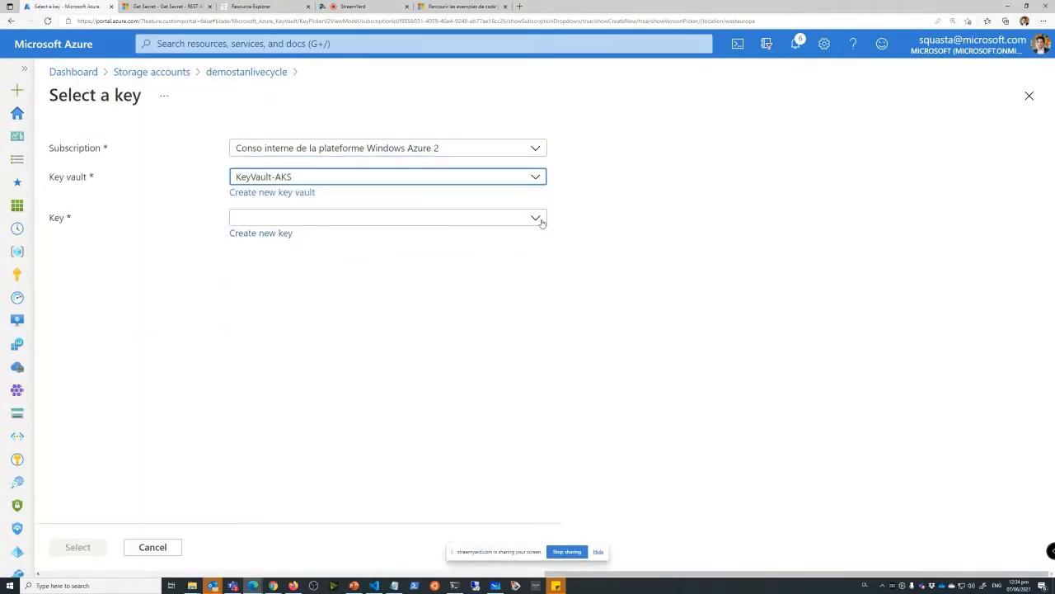
{"action": "left_click", "coordinate": [538, 219]}
{"action": "left_click", "coordinate": [268, 268]}
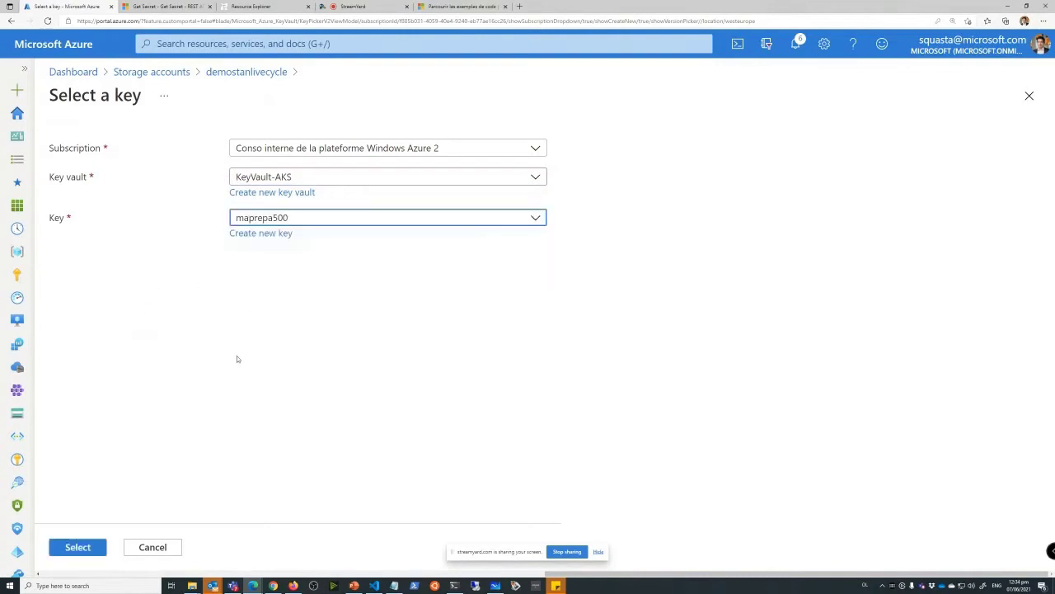
{"action": "left_click", "coordinate": [172, 550]}
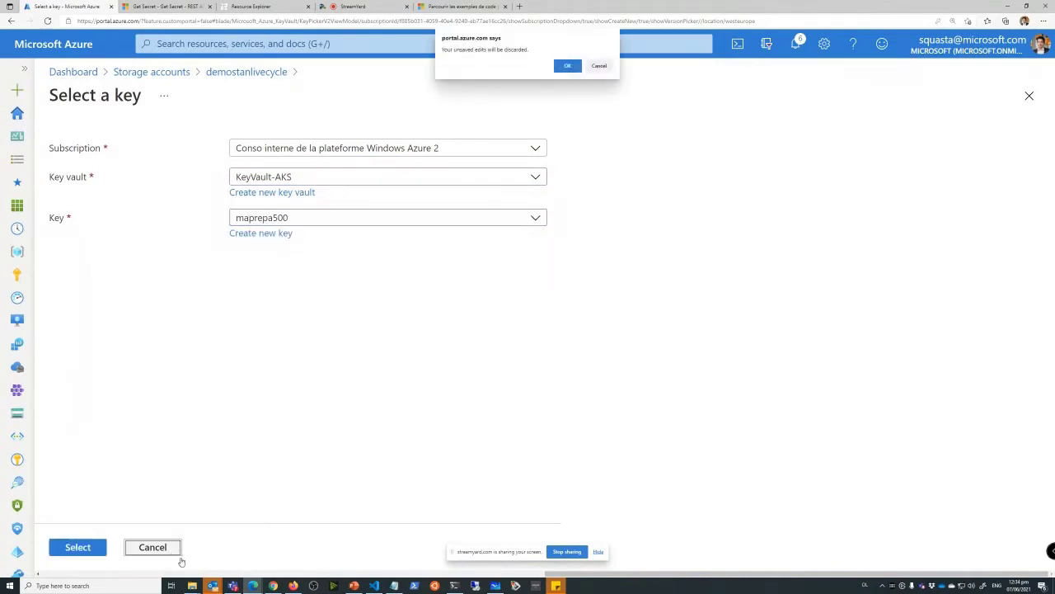
{"action": "left_click", "coordinate": [567, 65]}
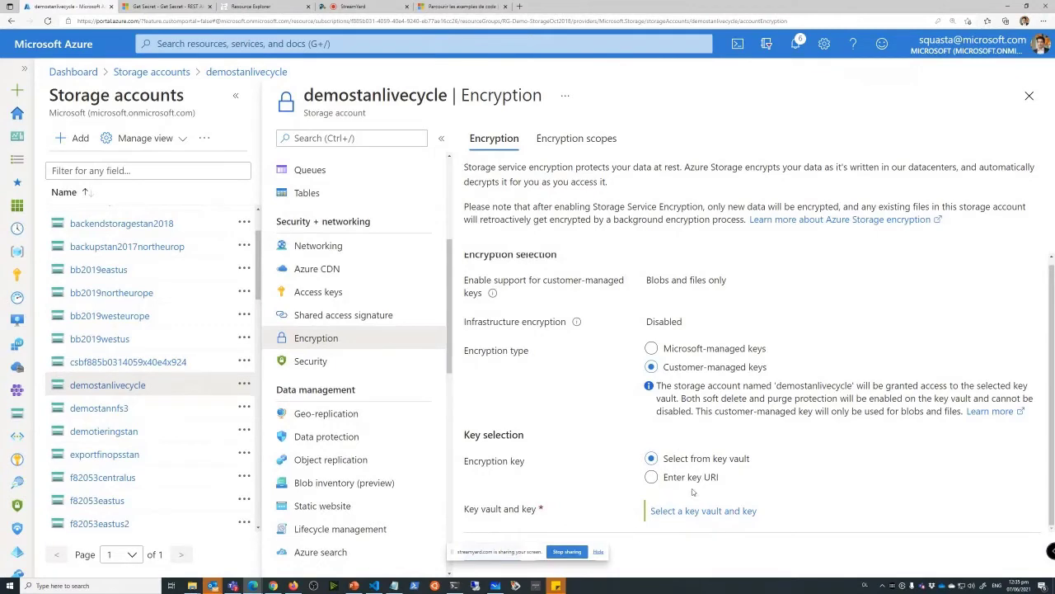
{"action": "left_click", "coordinate": [685, 477]}
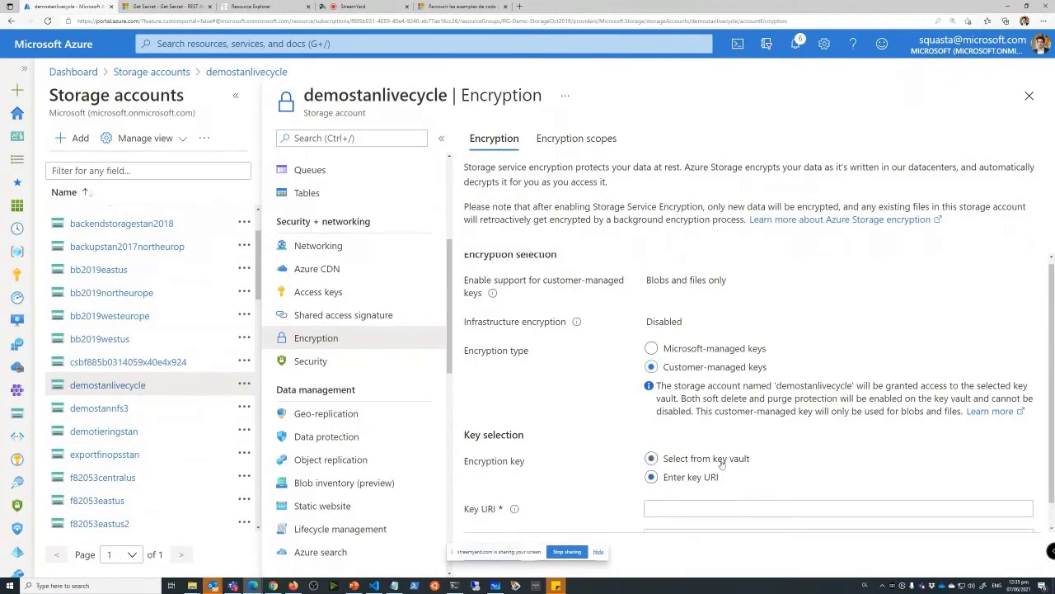
{"action": "scroll", "coordinate": [676, 494], "scroll_direction": "down", "scroll_amount": 1}
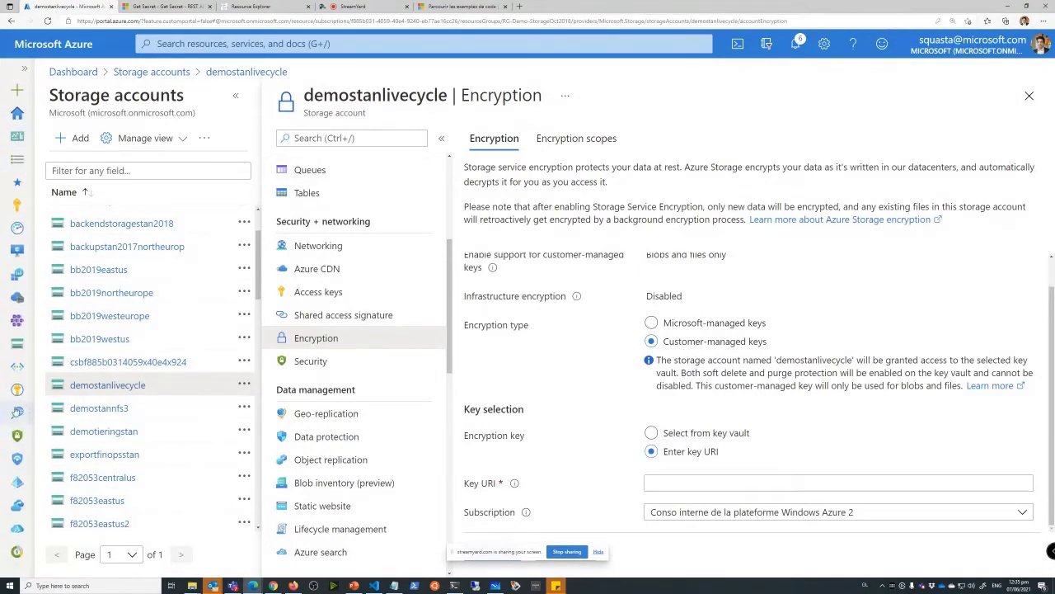
Open the vaultstan key vault from the list of key vaults and collapse that list.
{"action": "left_click", "coordinate": [15, 393]}
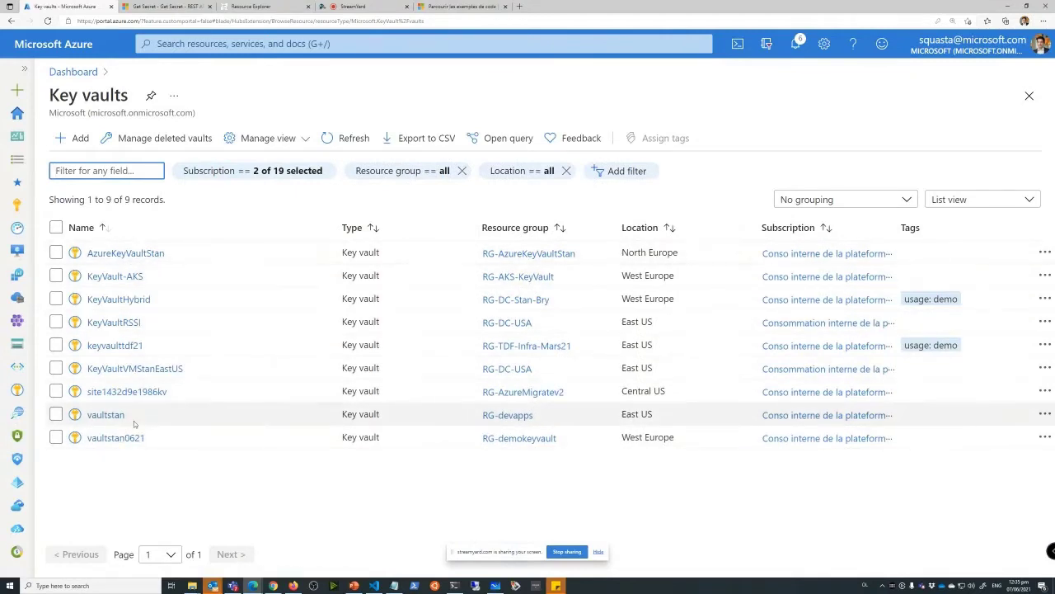
{"action": "left_click", "coordinate": [112, 416]}
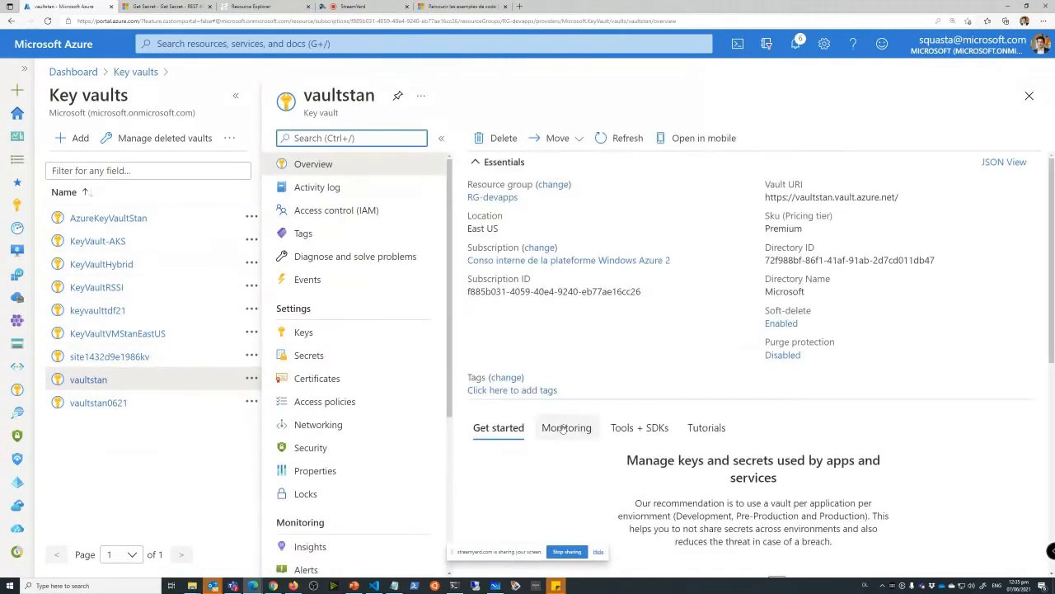
{"action": "left_click", "coordinate": [234, 98]}
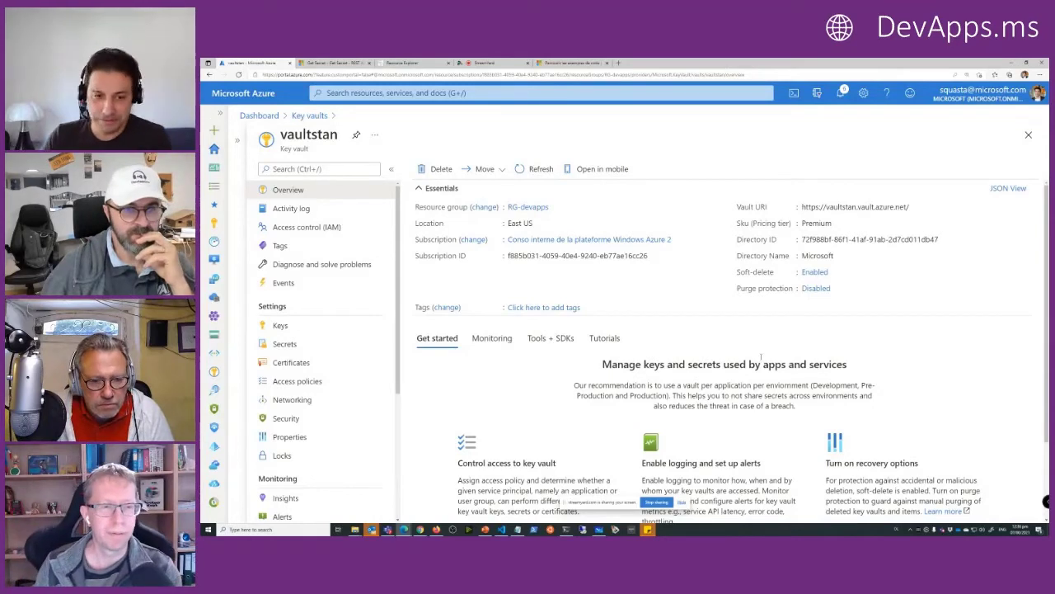
Open the .NET documentation from the vault's Tools + SDKs and review the Key Vault libraries for data access.
{"action": "left_click", "coordinate": [550, 338]}
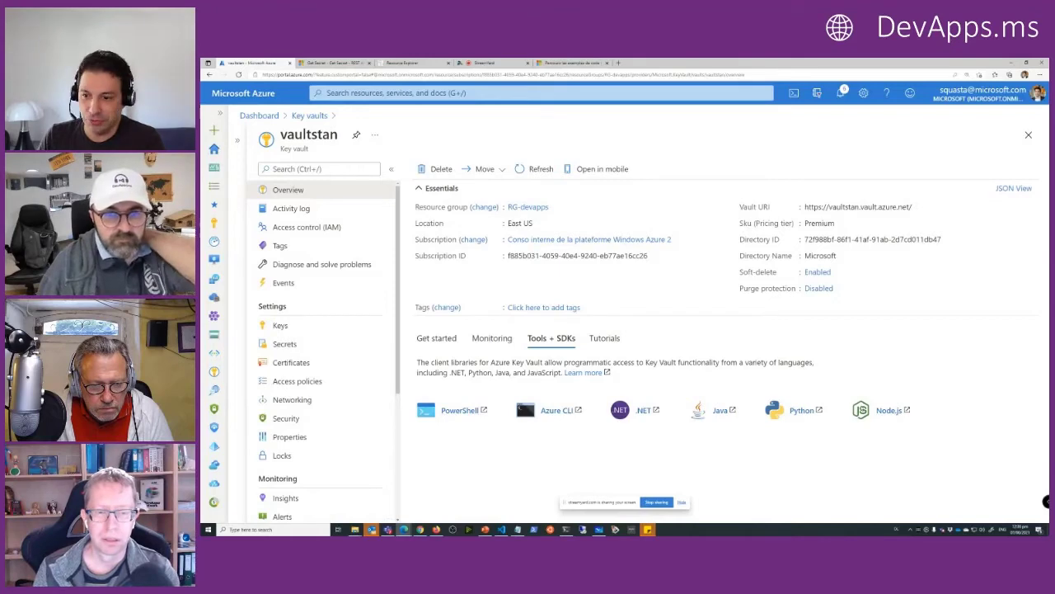
{"action": "left_click", "coordinate": [642, 412]}
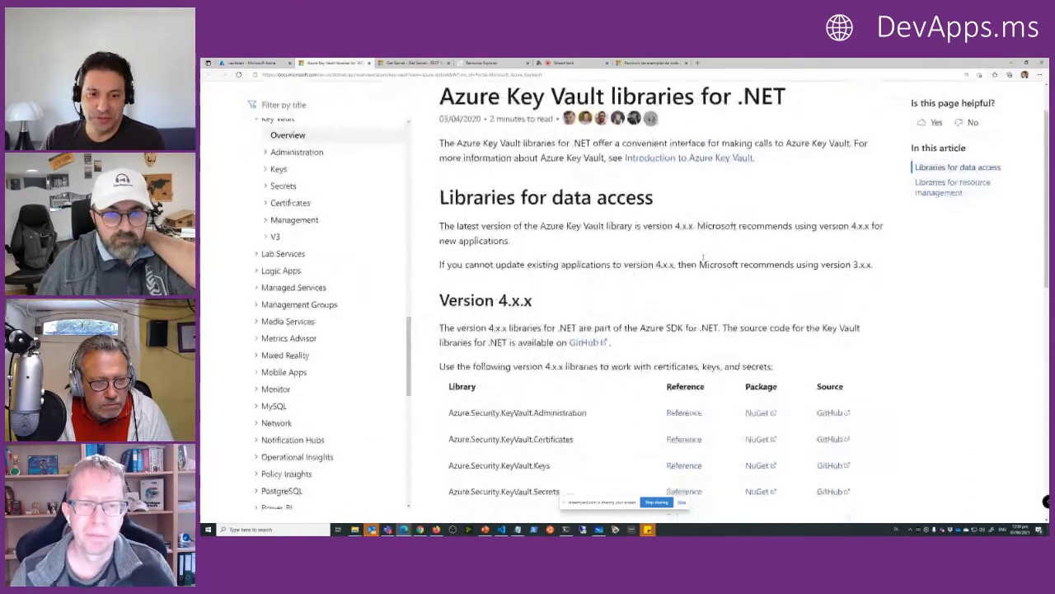
{"action": "scroll", "coordinate": [614, 388], "scroll_direction": "down", "scroll_amount": 3}
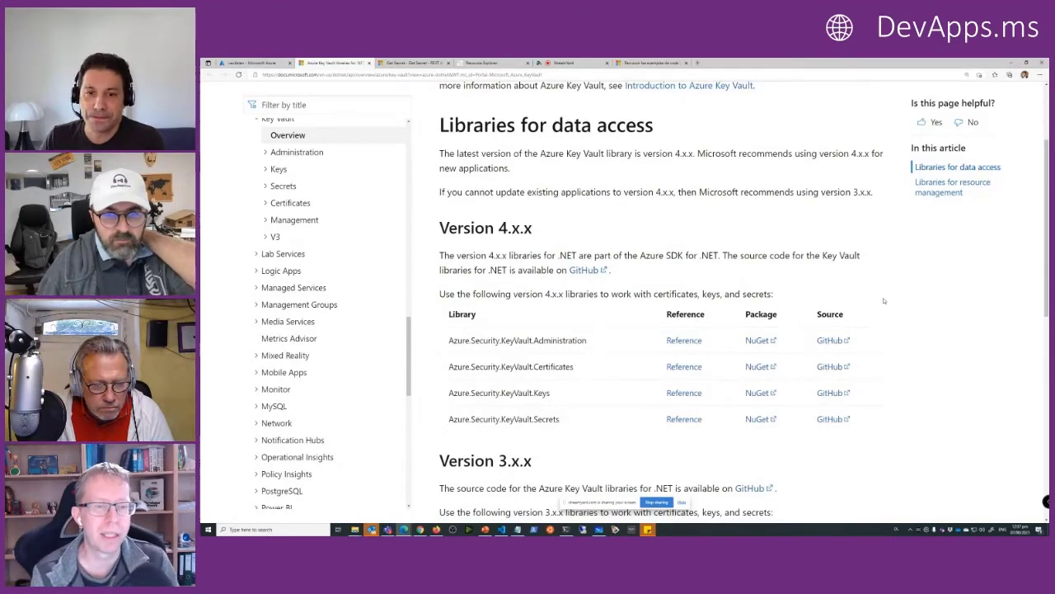
Compare the version 4.x.x and version 3.x.x Key Vault library listings in the .NET documentation.
{"action": "scroll", "coordinate": [876, 305], "scroll_direction": "up", "scroll_amount": 1}
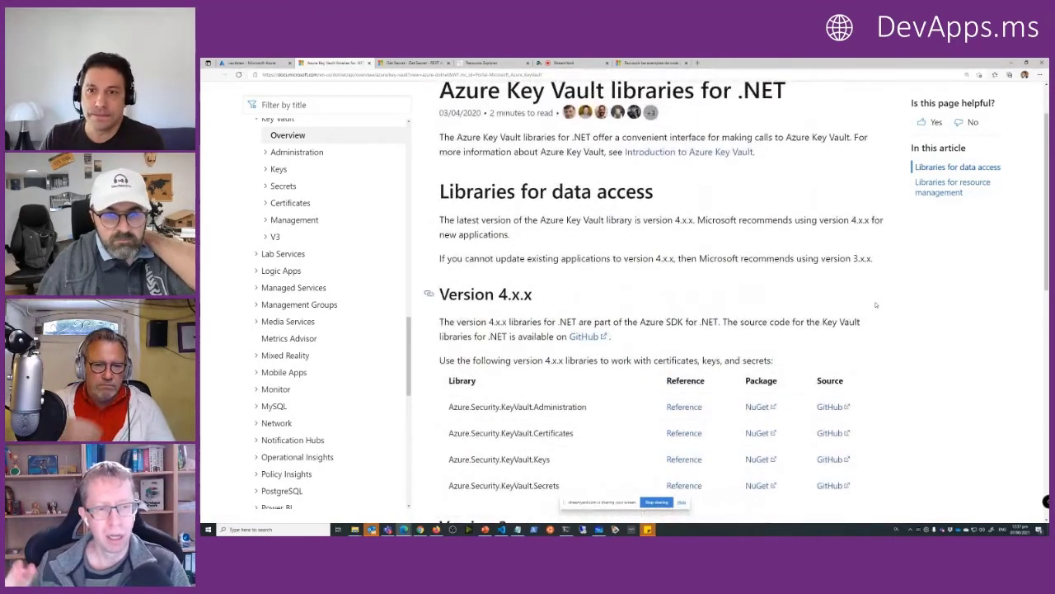
{"action": "scroll", "coordinate": [876, 305], "scroll_direction": "down", "scroll_amount": 1}
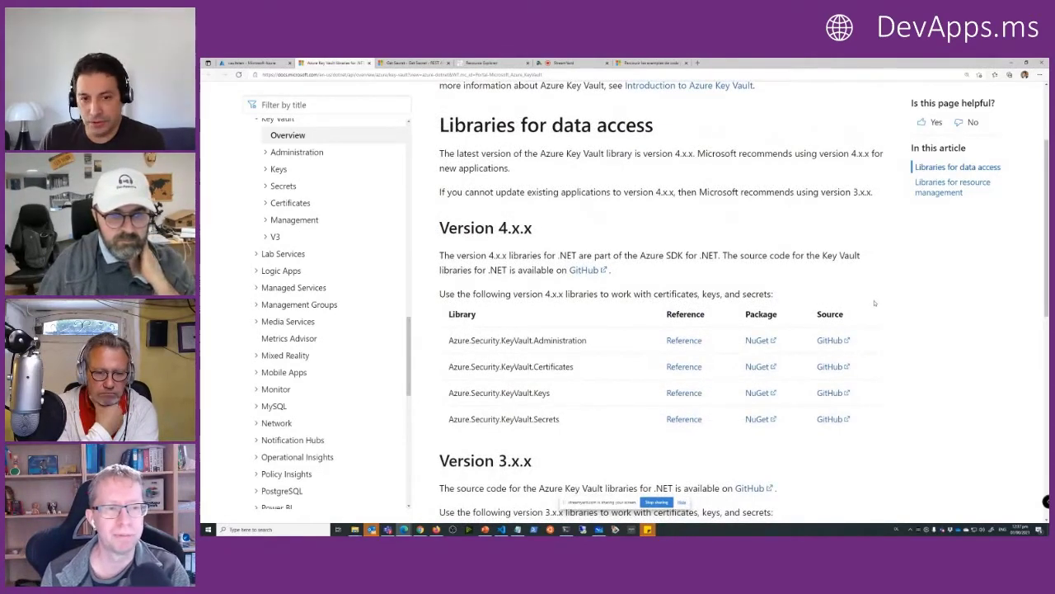
{"action": "scroll", "coordinate": [875, 303], "scroll_direction": "down", "scroll_amount": 2}
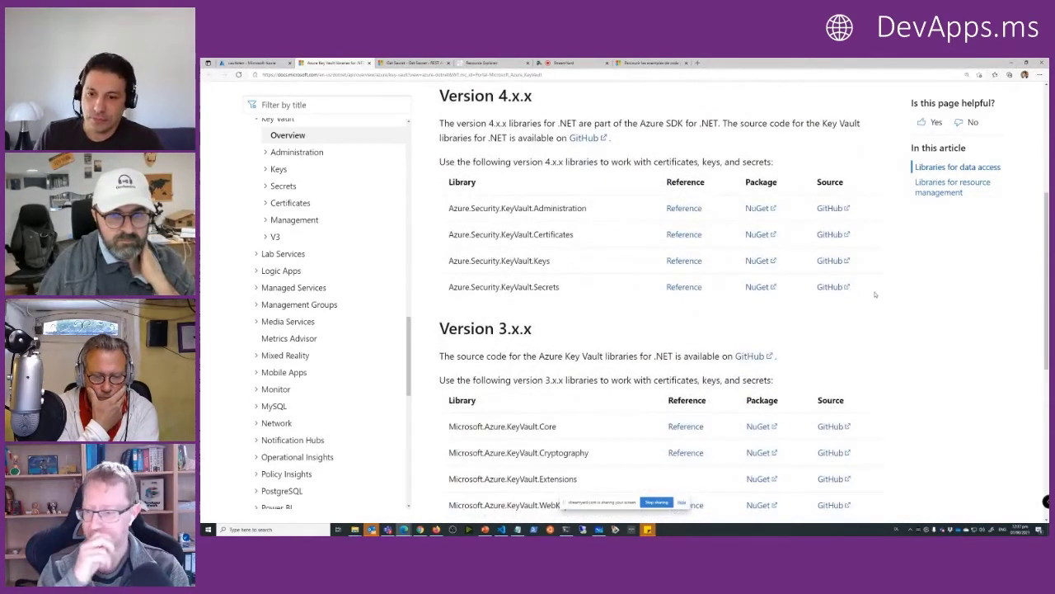
{"action": "scroll", "coordinate": [876, 294], "scroll_direction": "up", "scroll_amount": 4}
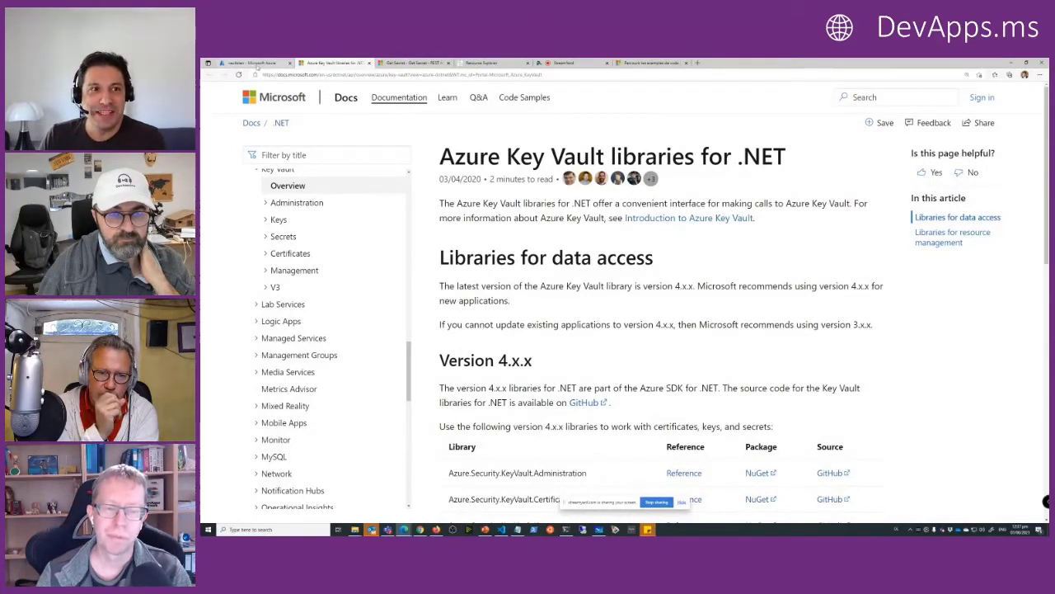
Return to the vaultstan key vault in the Azure portal and start generating a new key from its Keys section.
{"action": "left_click", "coordinate": [253, 63]}
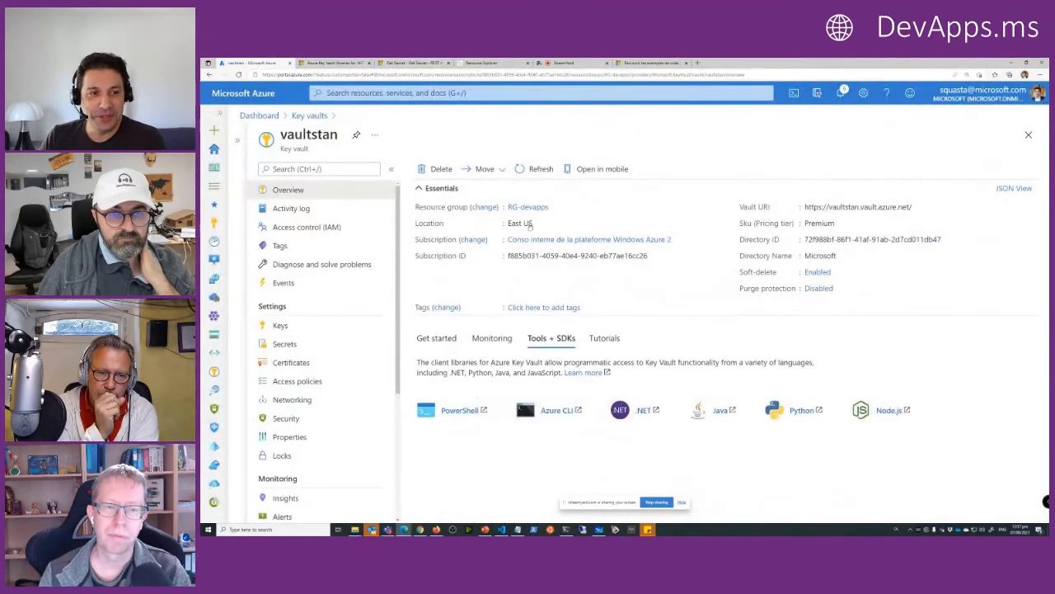
{"action": "left_click", "coordinate": [295, 329]}
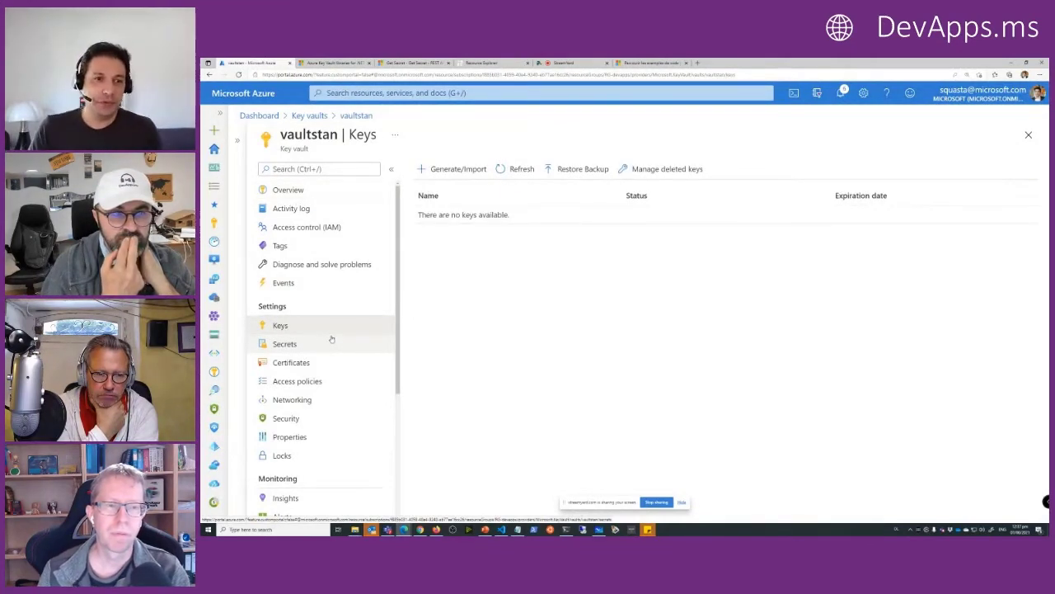
{"action": "left_click", "coordinate": [453, 168]}
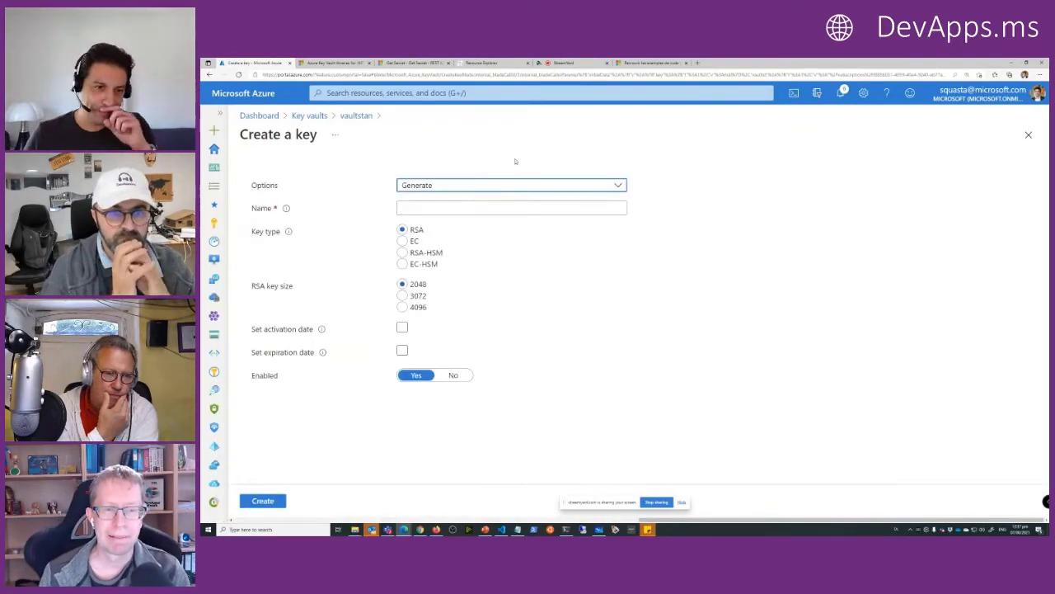
Point red arrows at the Generate and Generate Key Encryption Key creation options, and set the RSA key size to 4096.
{"action": "left_click", "coordinate": [446, 186]}
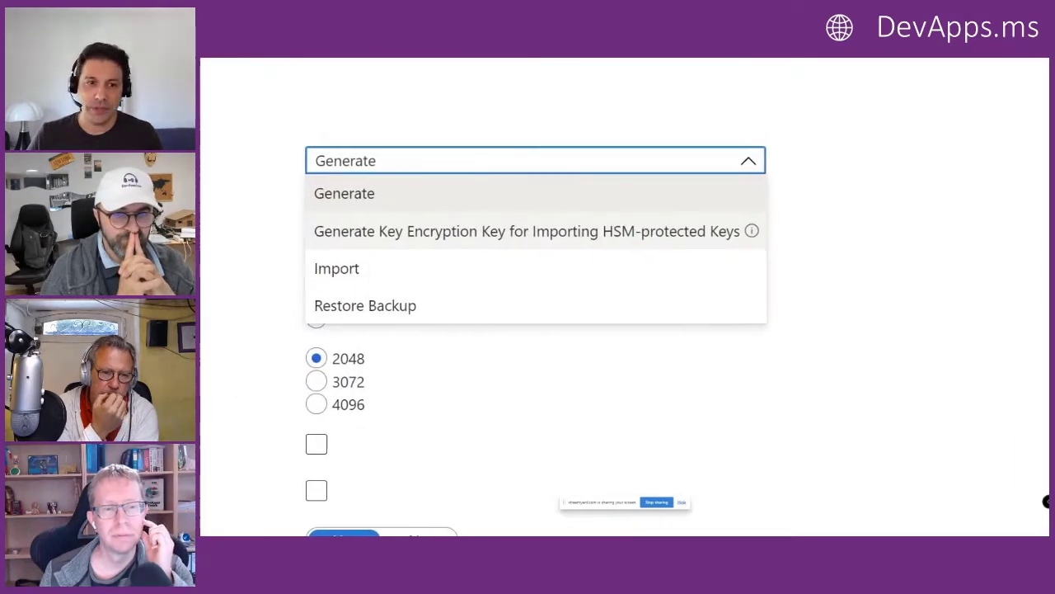
{"action": "left_click_drag", "start_coordinate": [391, 189], "coordinate": [477, 161]}
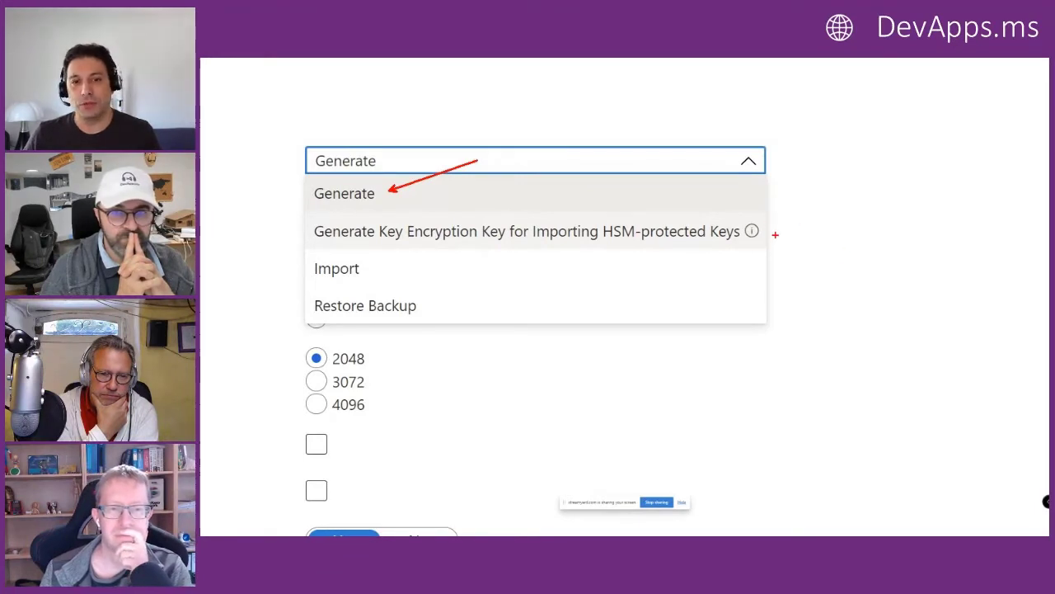
{"action": "left_click_drag", "start_coordinate": [776, 236], "coordinate": [861, 238]}
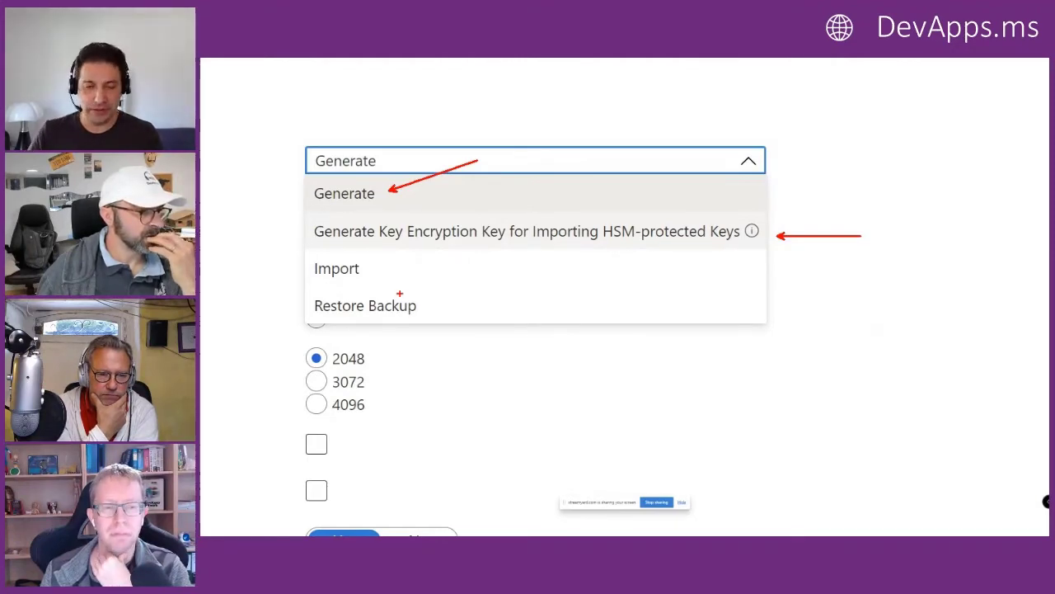
{"action": "left_click", "coordinate": [606, 413]}
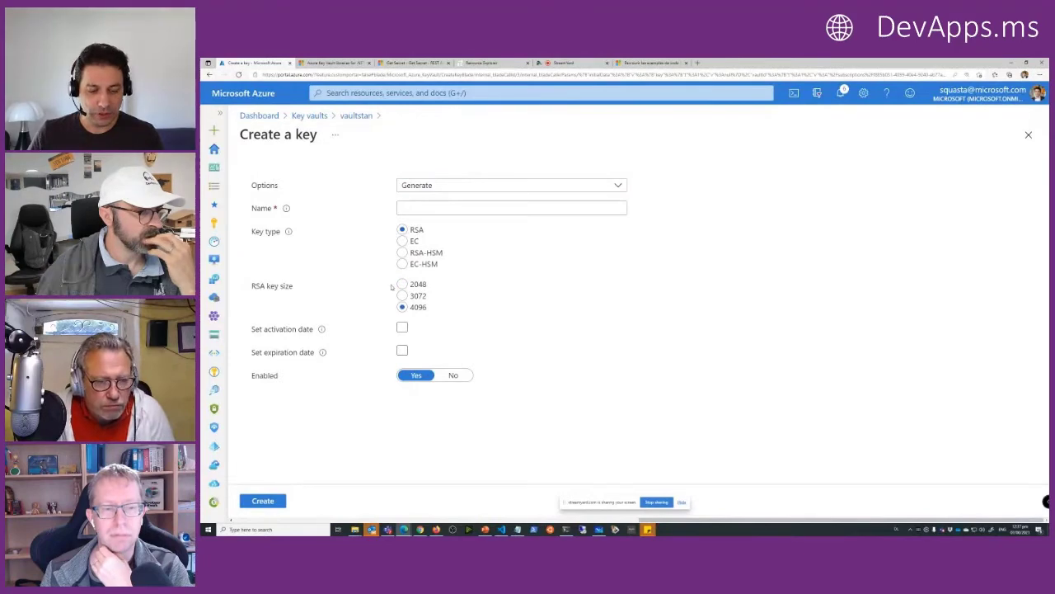
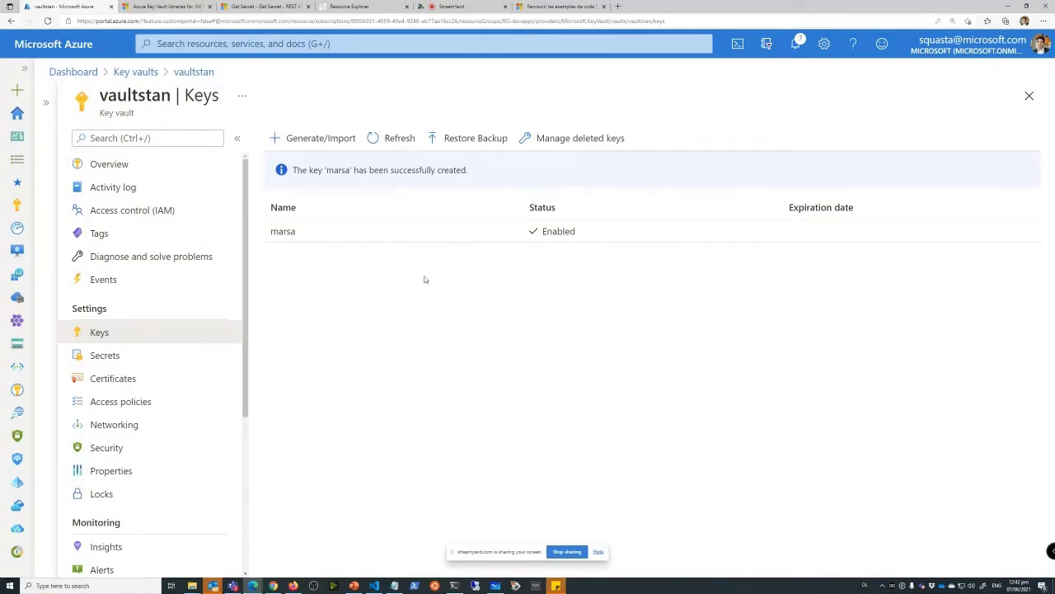
Open the current version of the marsa key, select its key identifier and bring up its permitted operations.
{"action": "left_click", "coordinate": [337, 230]}
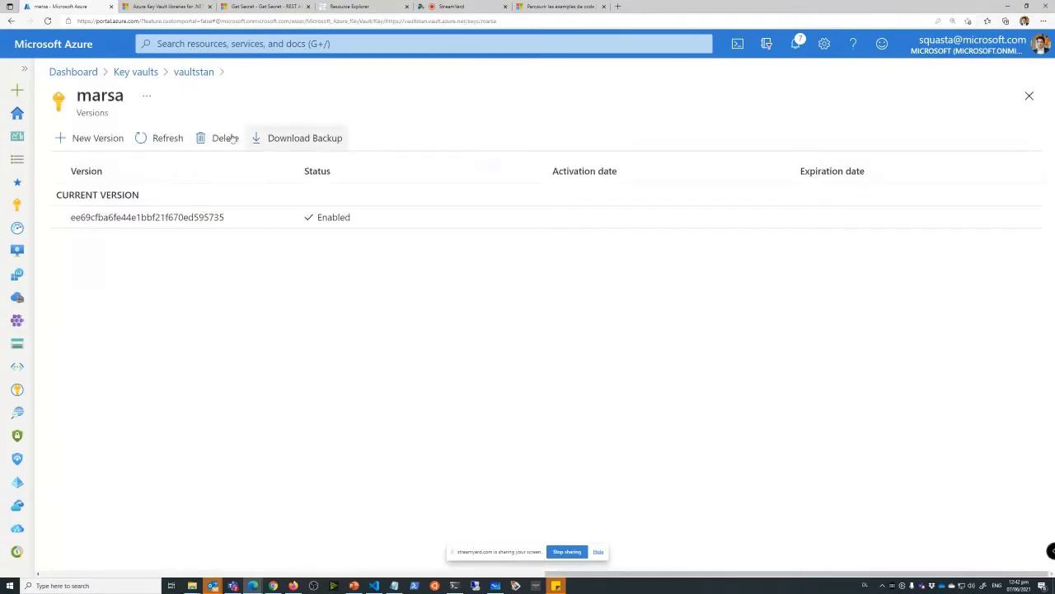
{"action": "left_click", "coordinate": [134, 217]}
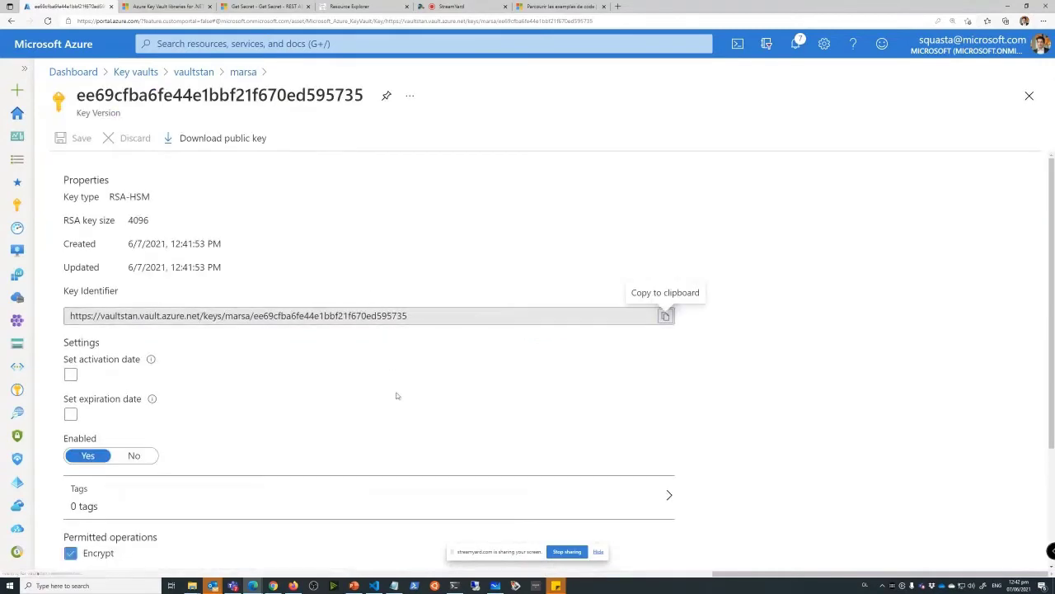
{"action": "left_click", "coordinate": [425, 316]}
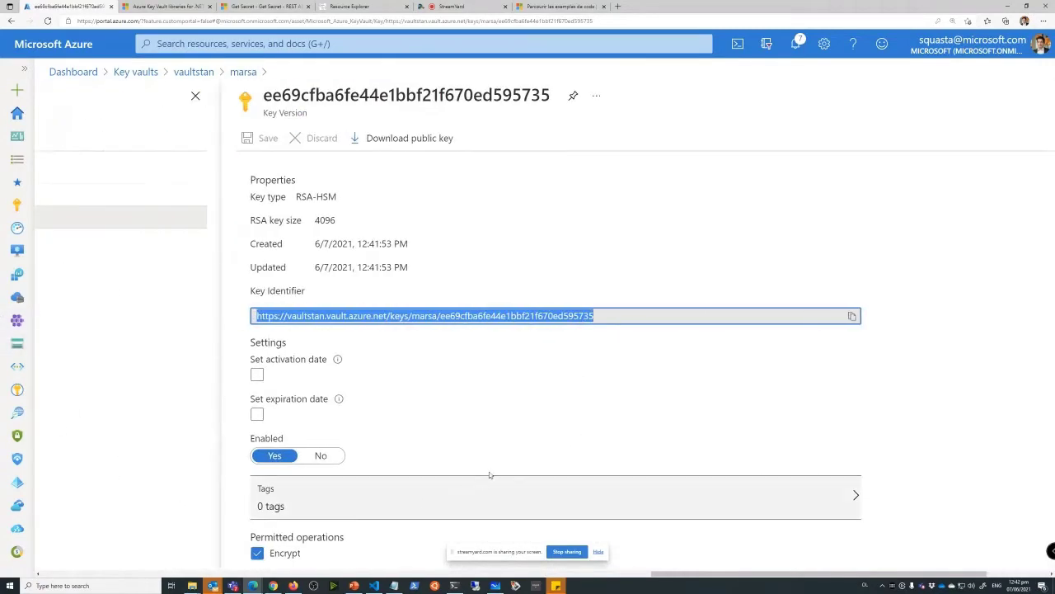
{"action": "scroll", "coordinate": [605, 443], "scroll_direction": "down", "scroll_amount": 2}
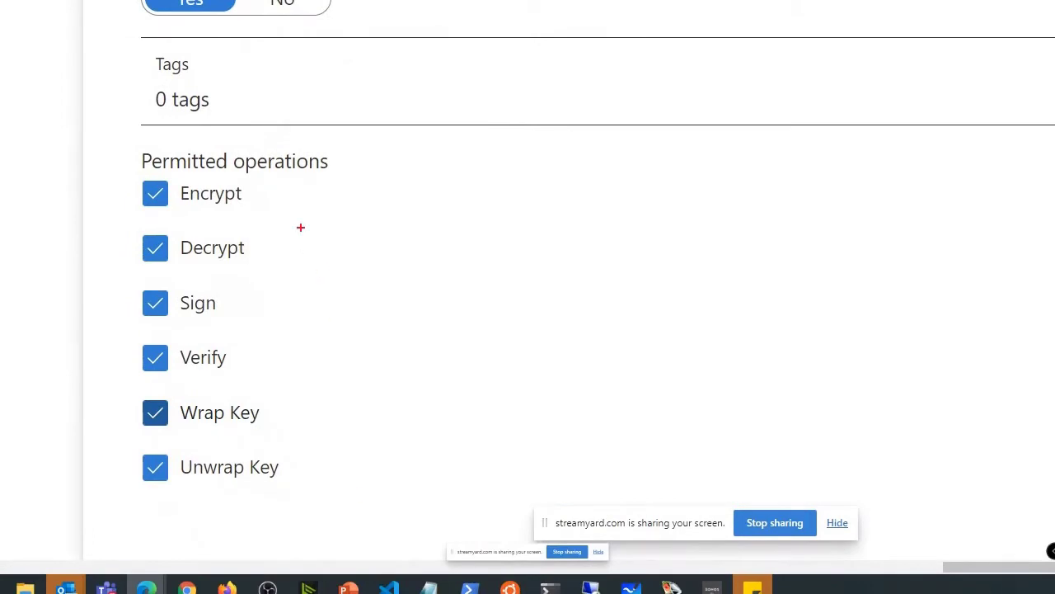
Draw red brackets pairing Encrypt with Decrypt, Sign with Verify, and Wrap Key with Unwrap Key.
{"action": "left_click_drag", "start_coordinate": [267, 183], "coordinate": [269, 253]}
{"action": "mouse_move", "coordinate": [234, 299]}
{"action": "left_mouse_down"}
{"action": "mouse_move", "coordinate": [271, 305]}
{"action": "mouse_move", "coordinate": [259, 355]}
{"action": "mouse_move", "coordinate": [237, 357]}
{"action": "left_mouse_up"}
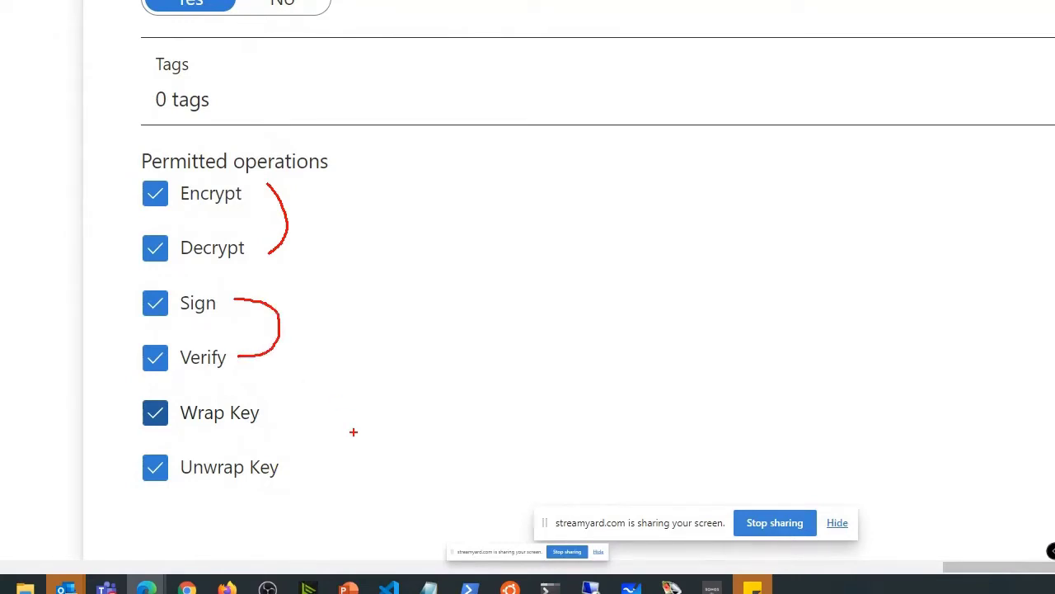
{"action": "mouse_move", "coordinate": [278, 412]}
{"action": "left_mouse_down"}
{"action": "mouse_move", "coordinate": [306, 413]}
{"action": "mouse_move", "coordinate": [320, 443]}
{"action": "mouse_move", "coordinate": [297, 464]}
{"action": "left_mouse_up"}
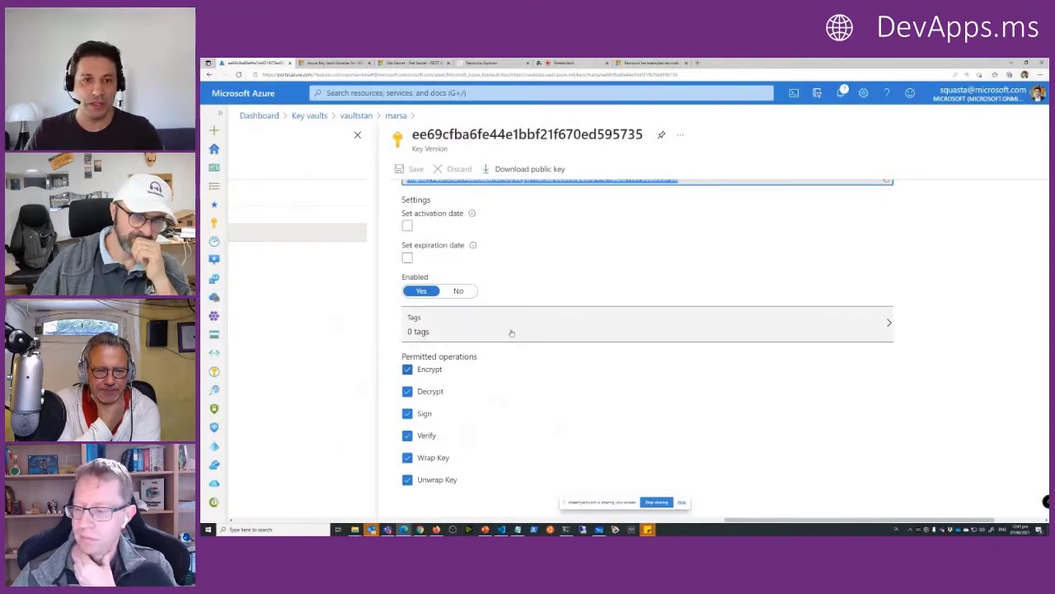
Examine the marsa key version's properties and return to the vault's list of keys.
{"action": "scroll", "coordinate": [509, 330], "scroll_direction": "up", "scroll_amount": 2}
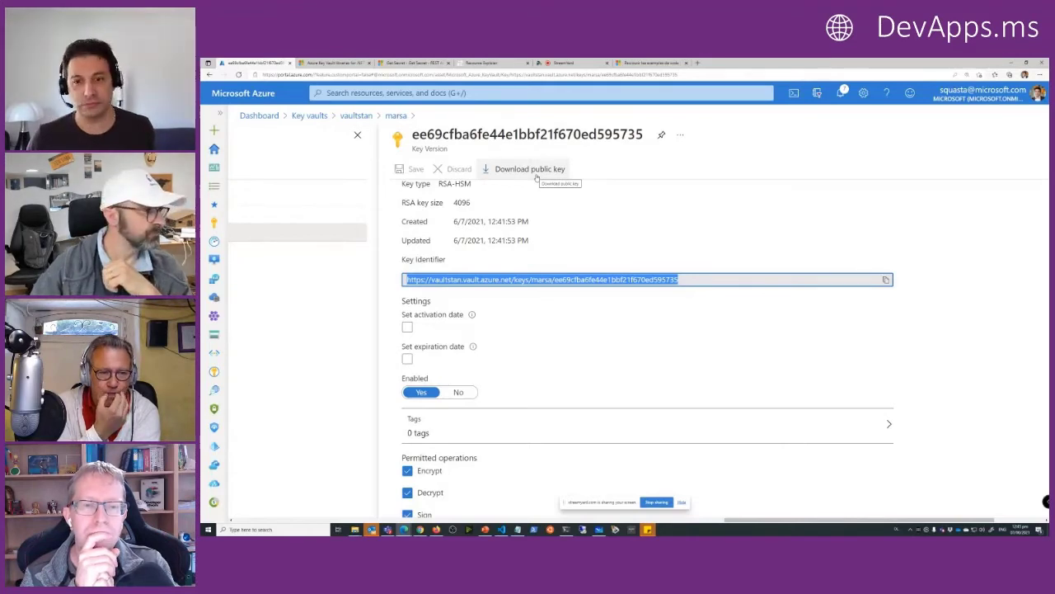
{"action": "scroll", "coordinate": [581, 262], "scroll_direction": "up", "scroll_amount": 1}
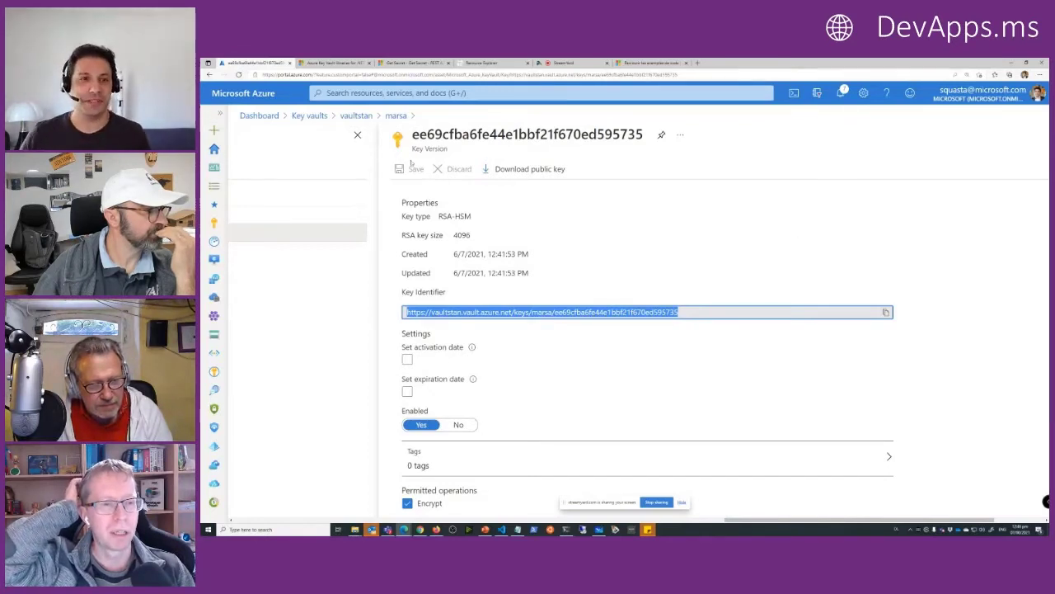
{"action": "left_click", "coordinate": [357, 134]}
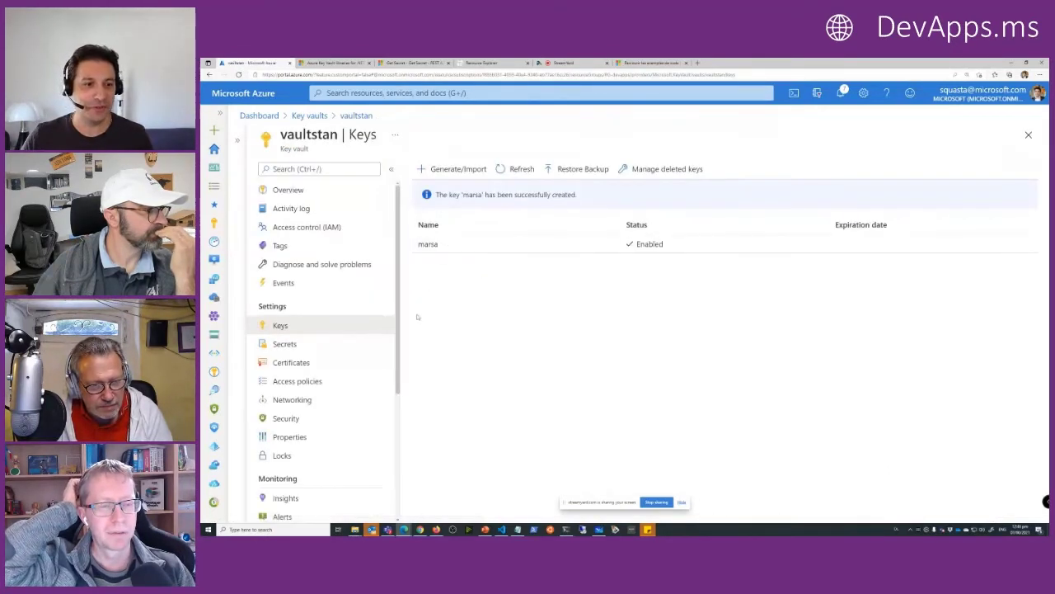
Start a new access policy for the vaultstan vault, configured from the Key Management template.
{"action": "left_click", "coordinate": [297, 381]}
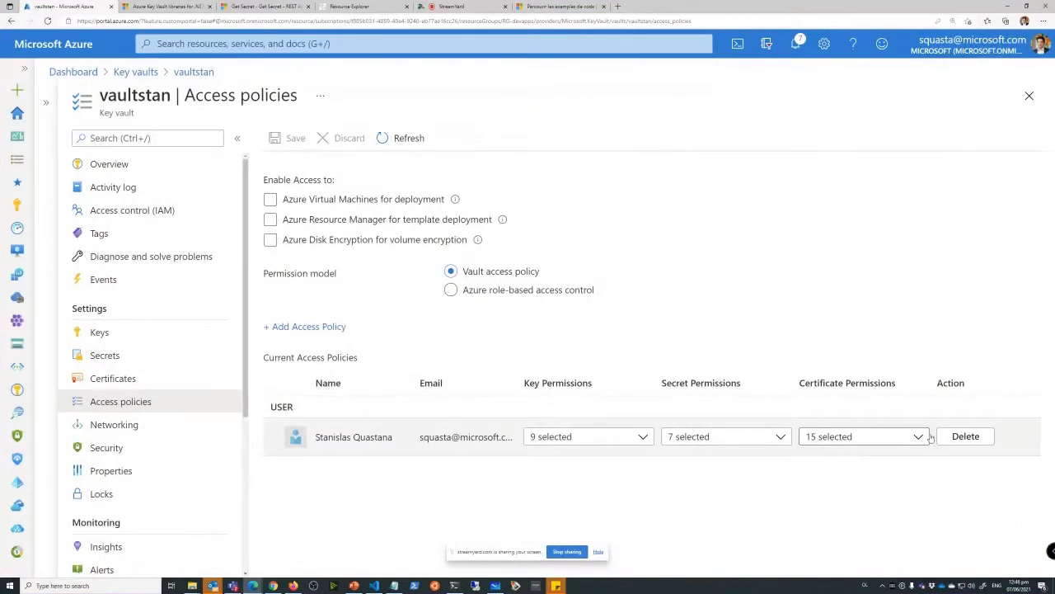
{"action": "left_click", "coordinate": [318, 327]}
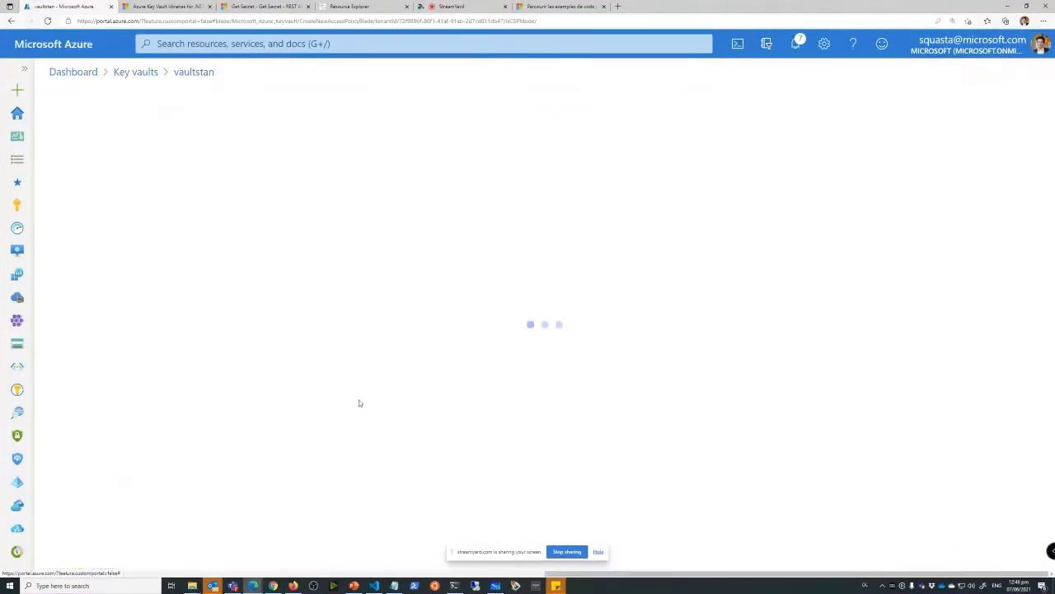
{"action": "left_click", "coordinate": [407, 163]}
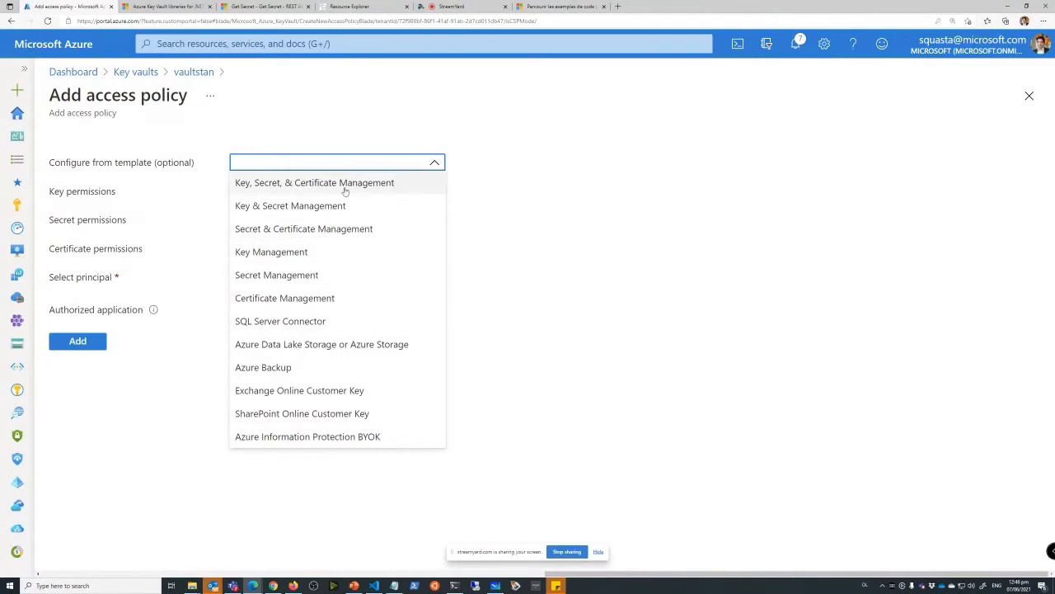
{"action": "left_click", "coordinate": [274, 253]}
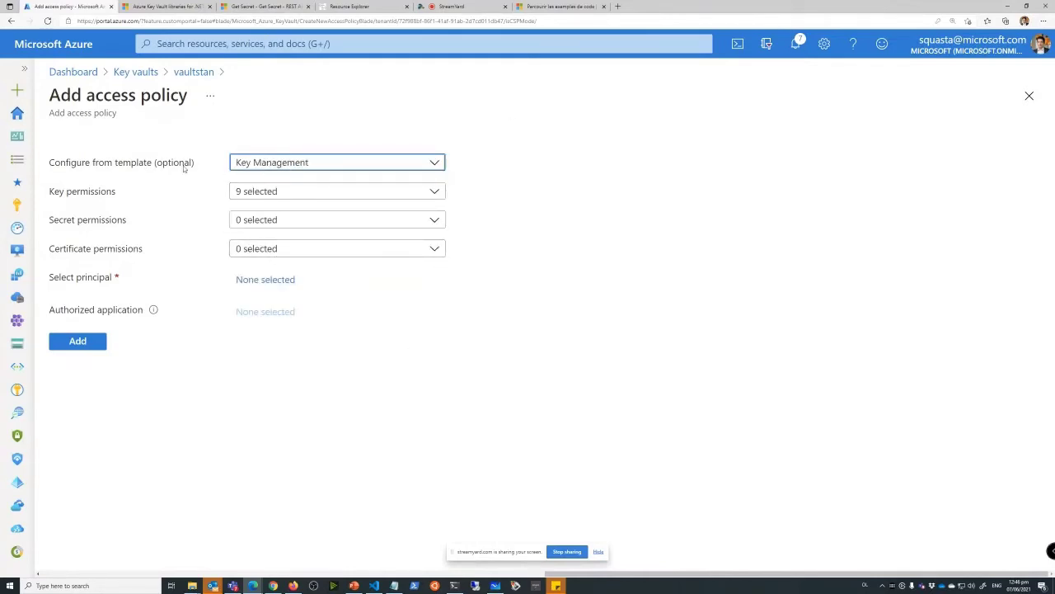
Restrict the policy's key permissions to Get by removing List, Update, Create, Import, Delete, Recover, Backup and Restore.
{"action": "left_click", "coordinate": [323, 193]}
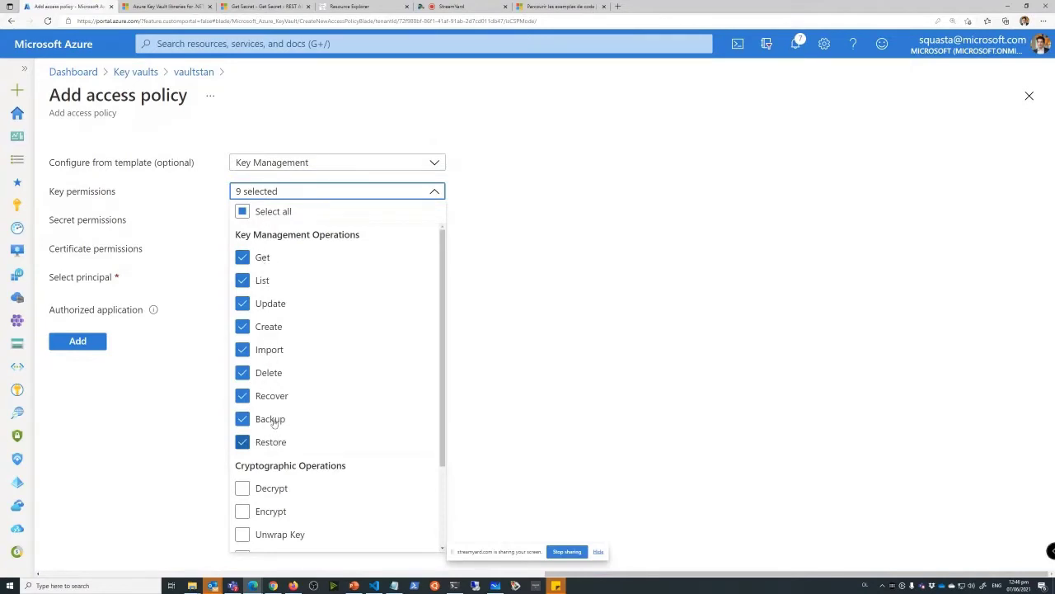
{"action": "left_click", "coordinate": [242, 281]}
{"action": "left_click", "coordinate": [242, 304]}
{"action": "left_click", "coordinate": [242, 326]}
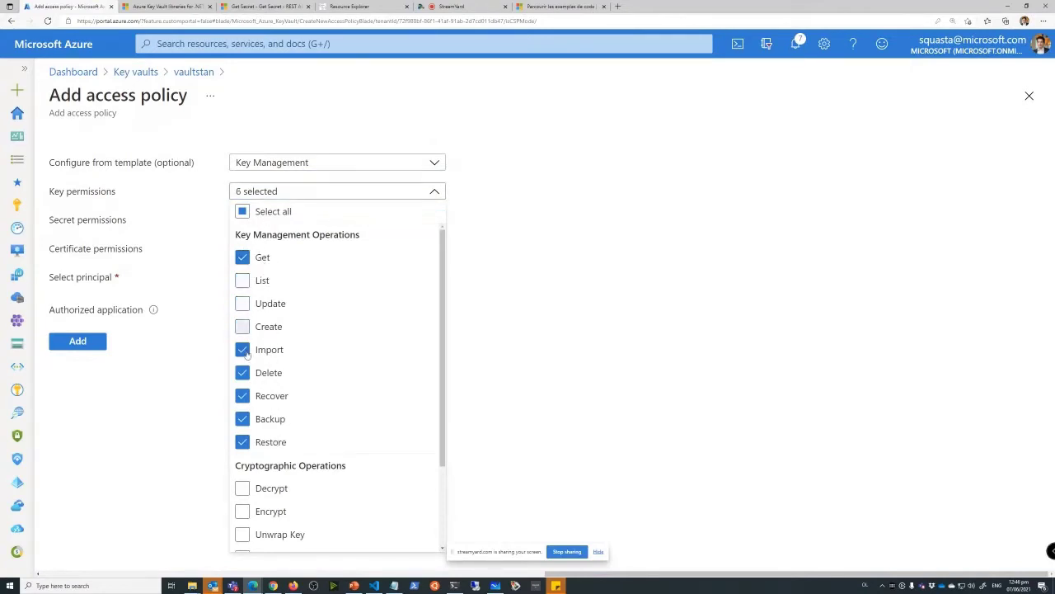
{"action": "left_click", "coordinate": [242, 349]}
{"action": "left_click", "coordinate": [243, 373]}
{"action": "left_click", "coordinate": [243, 396]}
{"action": "left_click", "coordinate": [242, 419]}
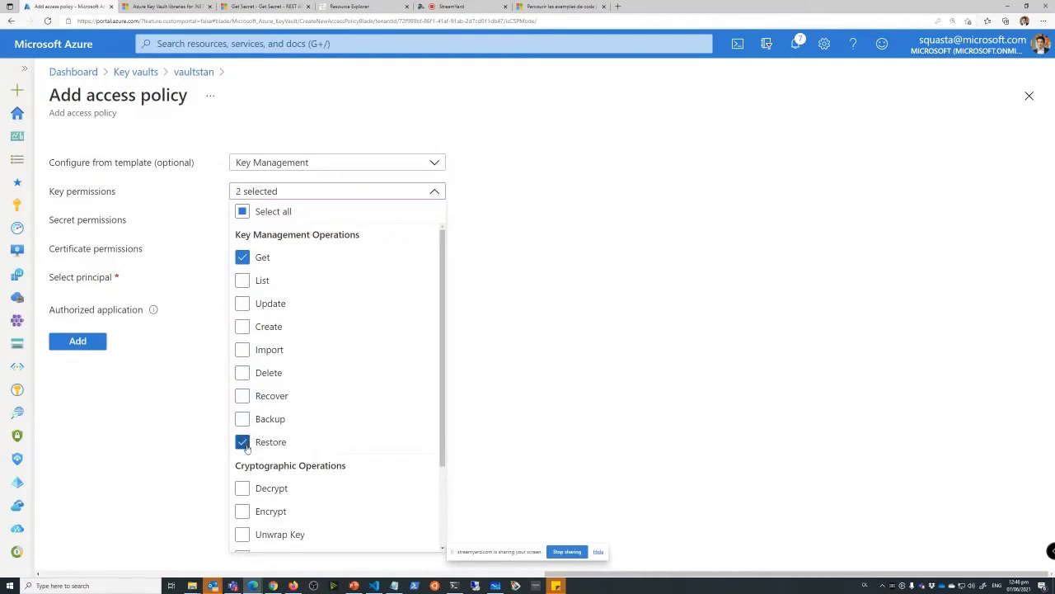
{"action": "left_click", "coordinate": [242, 442]}
{"action": "left_click", "coordinate": [629, 333]}
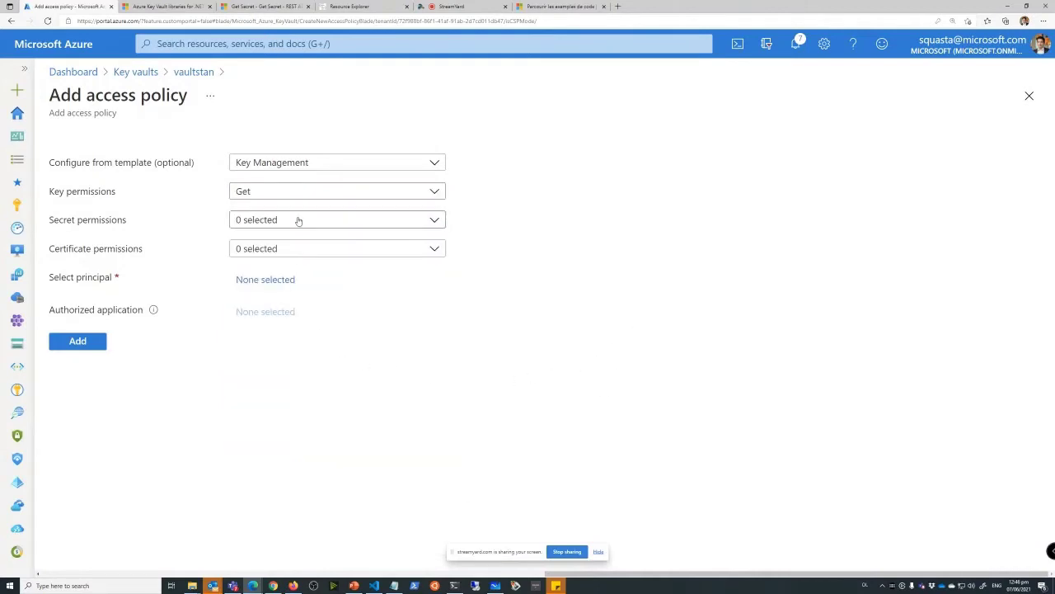
Open the principal selection for the access policy and load the Azure portal in a separate browser tab.
{"action": "left_click", "coordinate": [266, 280]}
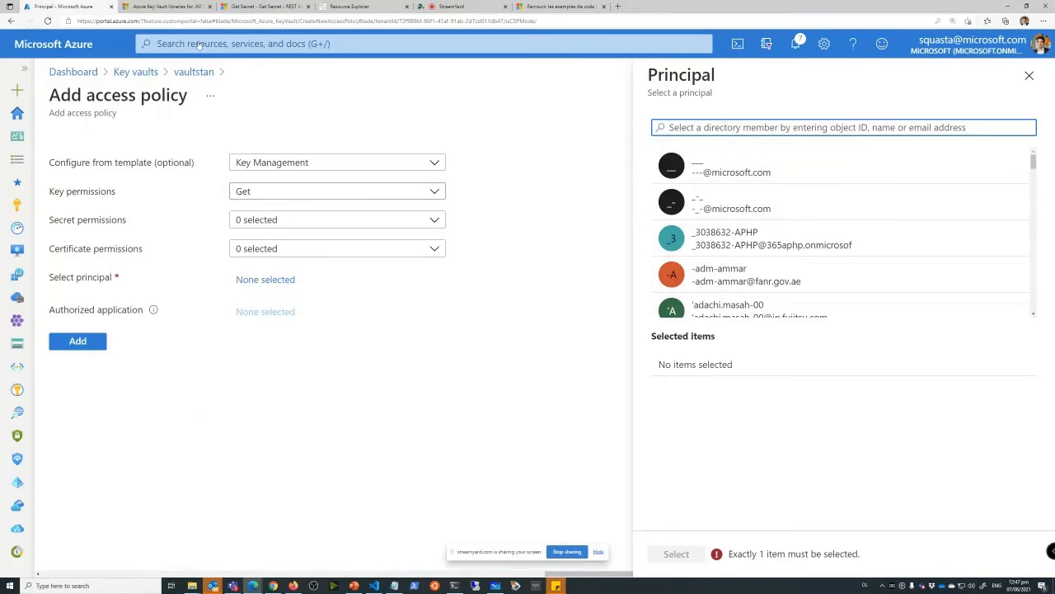
{"action": "left_click", "coordinate": [617, 6]}
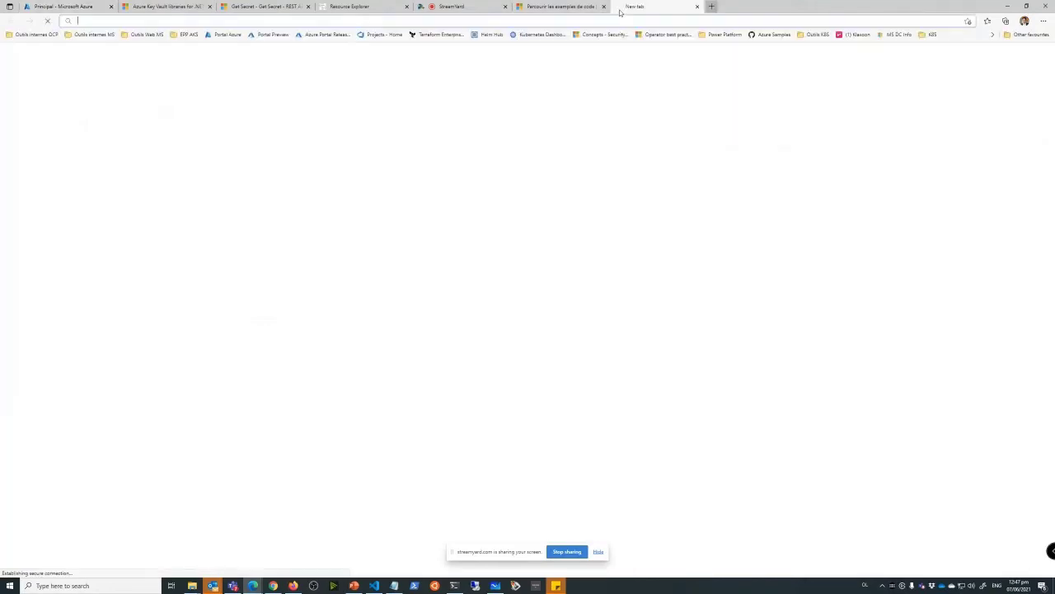
{"action": "key", "text": "ctrl+v"}
{"action": "key", "text": "Return"}
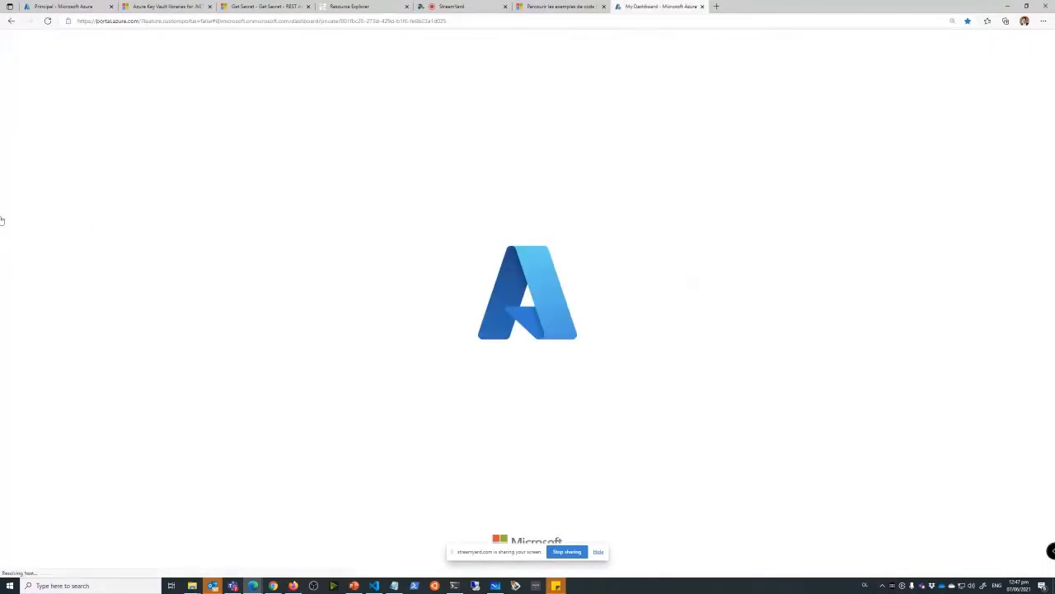
Open the Identity settings of the stan-fr virtual machine from the list of virtual machines.
{"action": "left_click", "coordinate": [17, 320]}
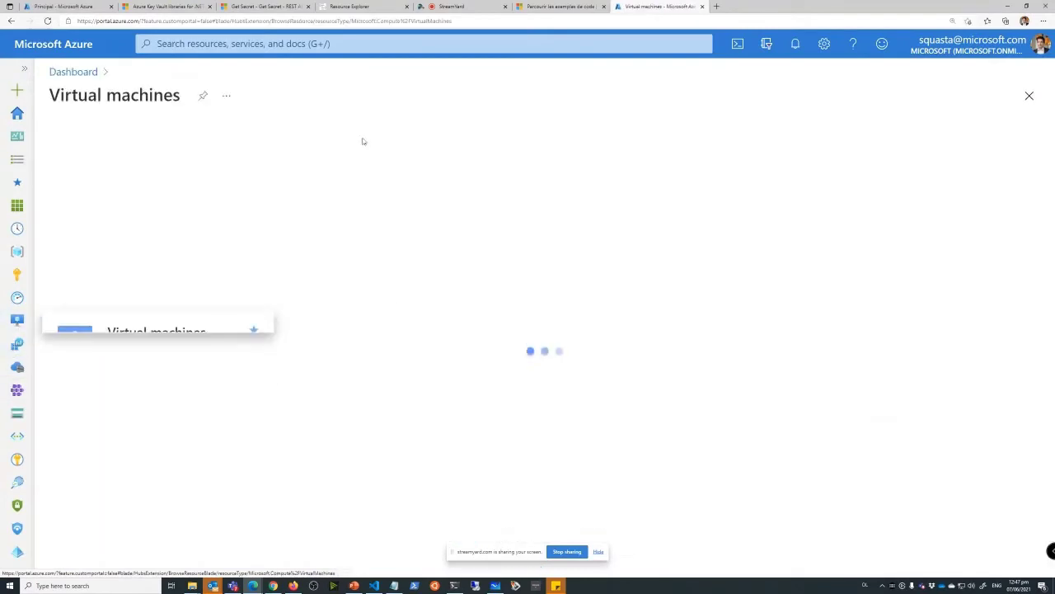
{"action": "left_click", "coordinate": [101, 414]}
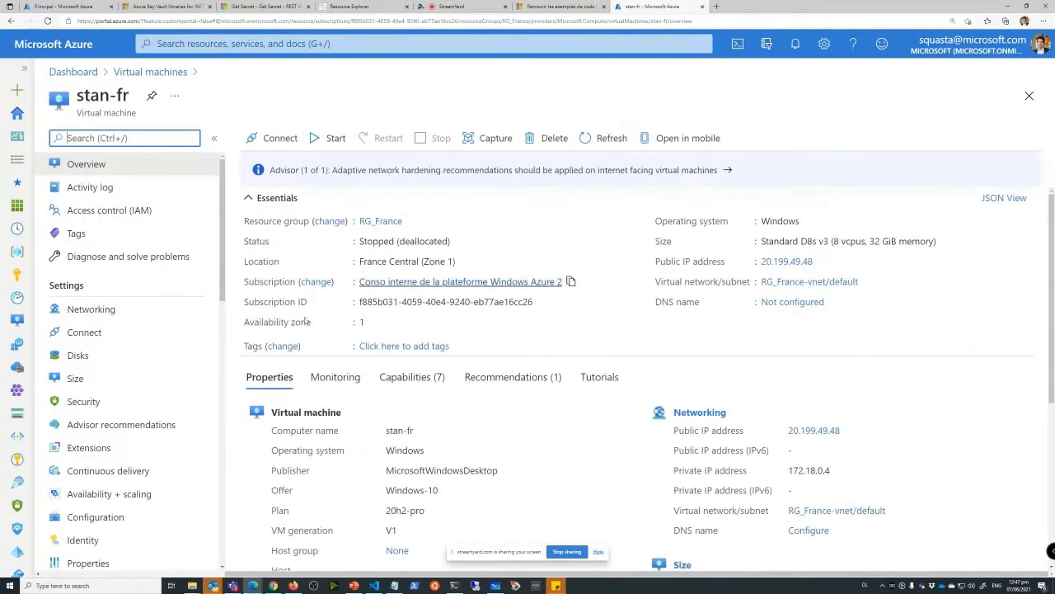
{"action": "scroll", "coordinate": [121, 533], "scroll_direction": "down", "scroll_amount": 1}
{"action": "left_click", "coordinate": [84, 482]}
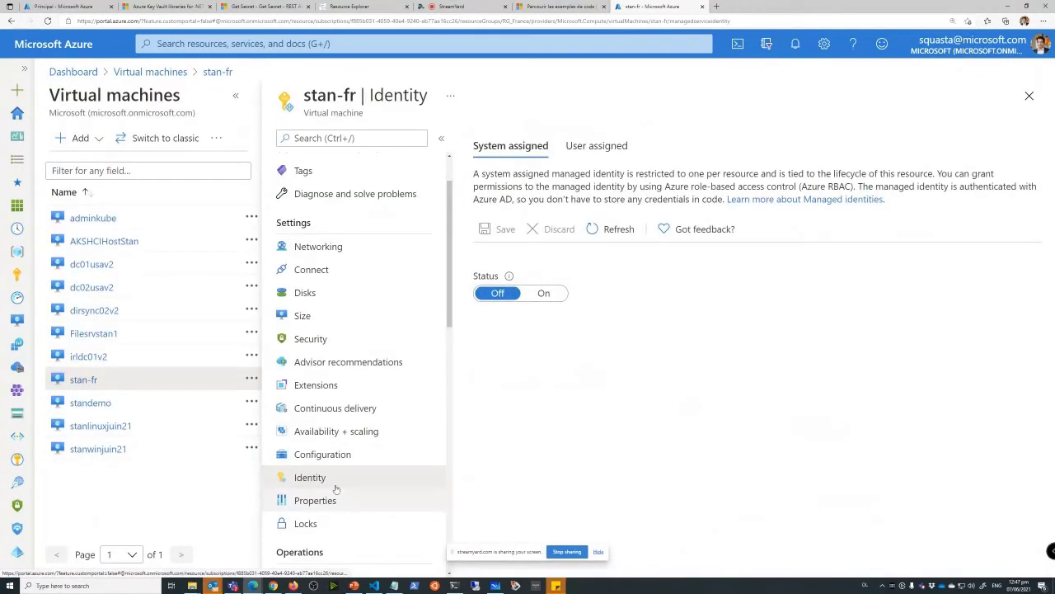
Enable the system assigned managed identity of the stan-fr virtual machine and save the change.
{"action": "left_click", "coordinate": [543, 293]}
{"action": "left_click", "coordinate": [498, 229]}
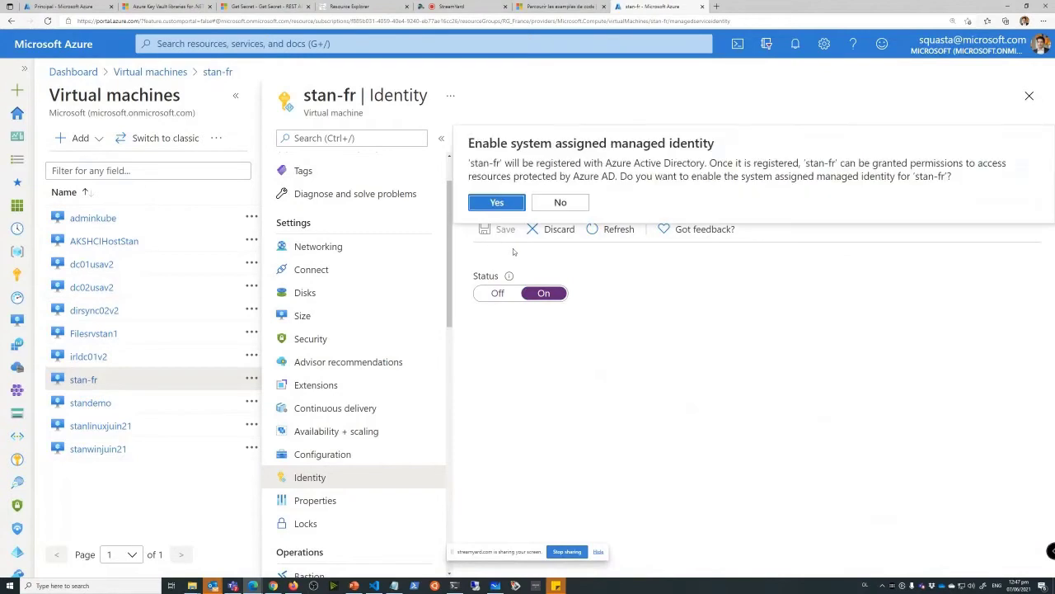
{"action": "left_click", "coordinate": [500, 204]}
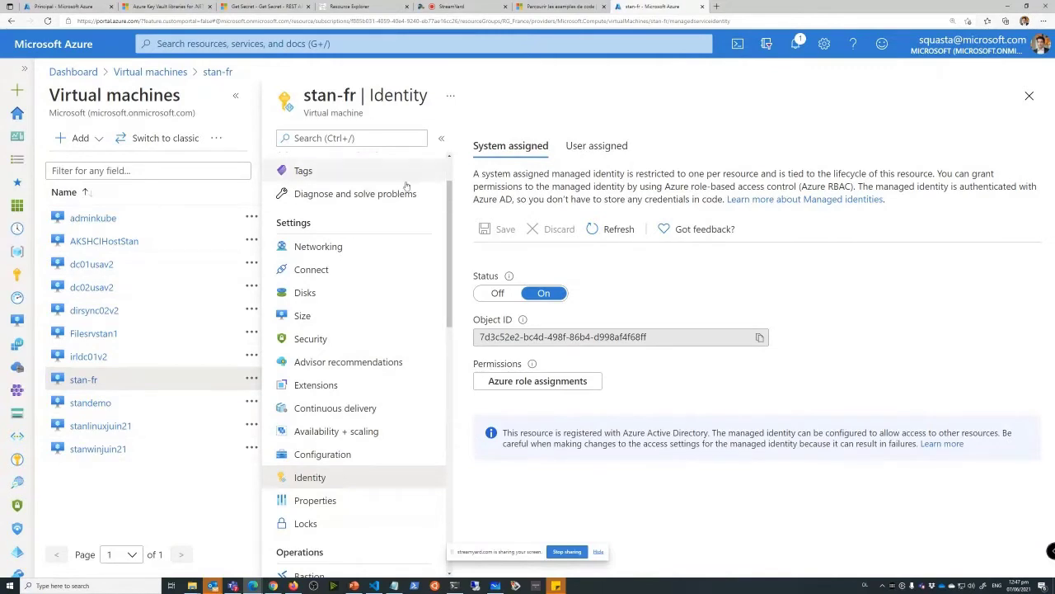
Search for stan-fr in the principal selection of the vaultstan access policy, and close the selection.
{"action": "left_click", "coordinate": [101, 6]}
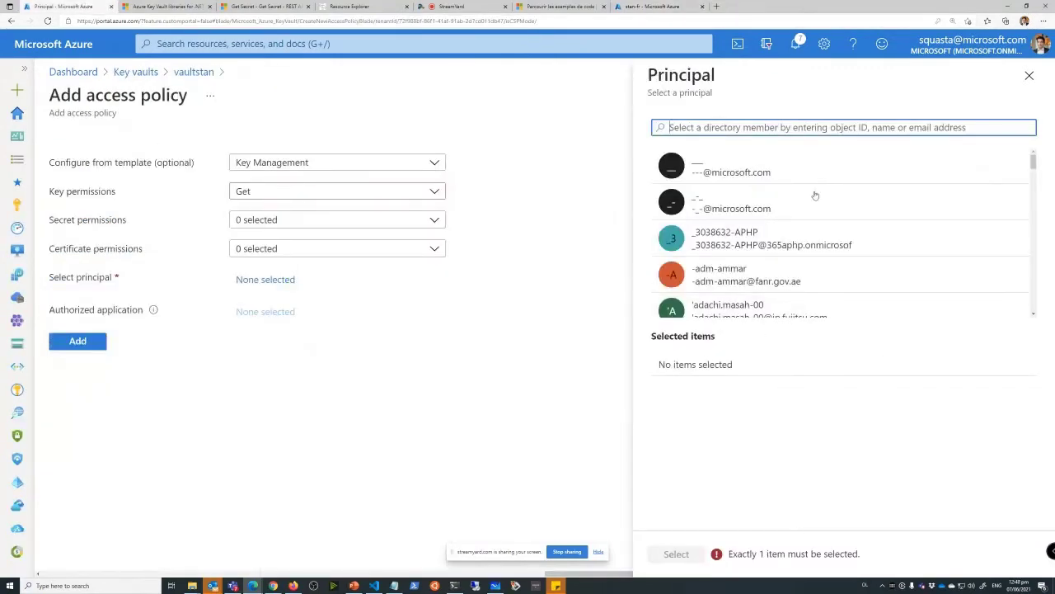
{"action": "type", "text": "stan"}
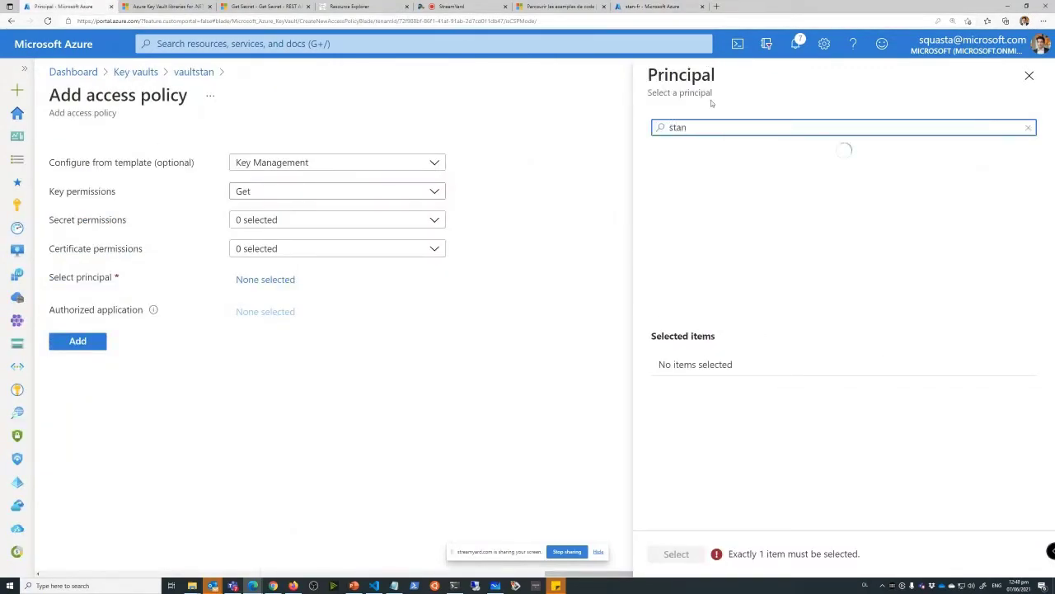
{"action": "type", "text": "-fr"}
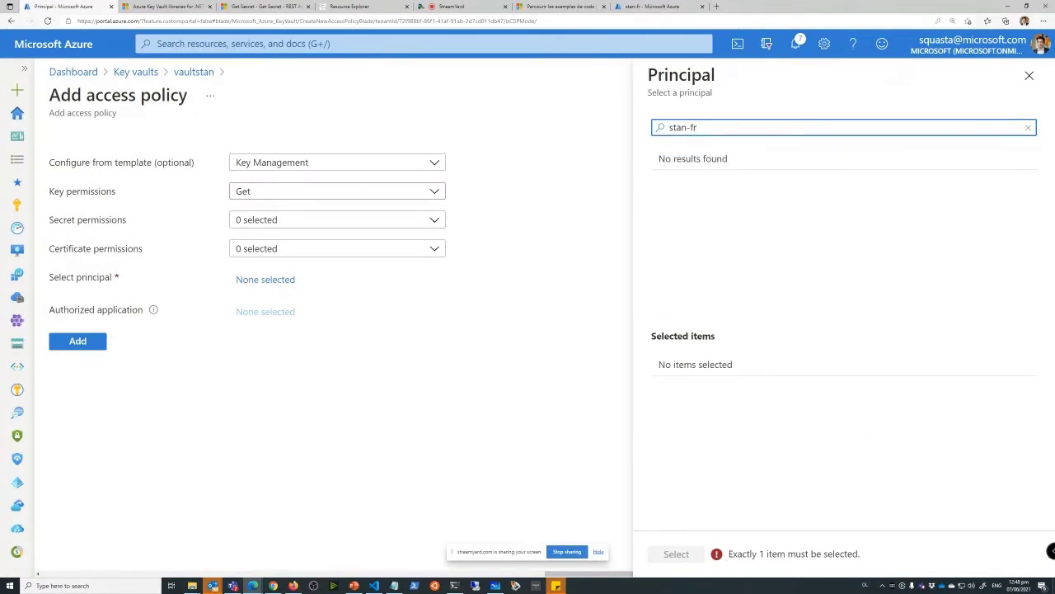
{"action": "left_click", "coordinate": [1029, 75]}
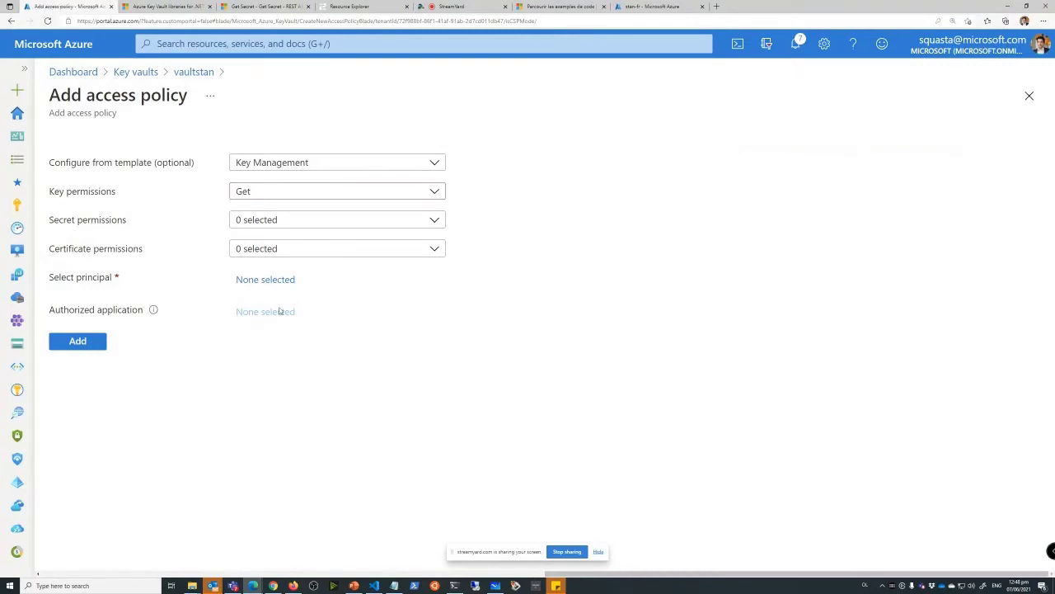
Reopen the principal selection, repeat the stan-fr search, and browse the unfiltered list to its end before closing it.
{"action": "left_click", "coordinate": [261, 281]}
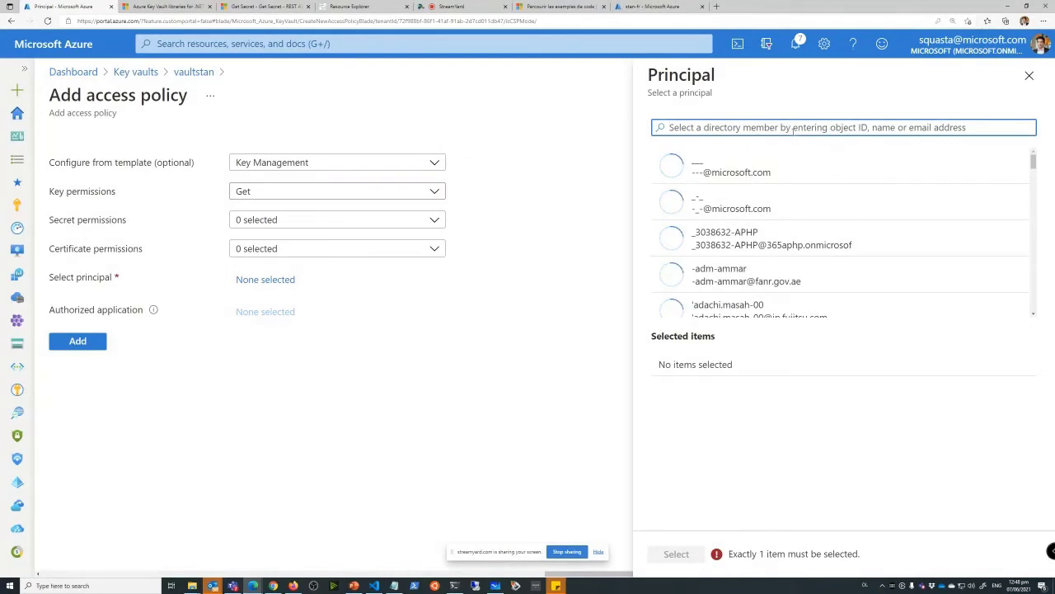
{"action": "type", "text": "stan"}
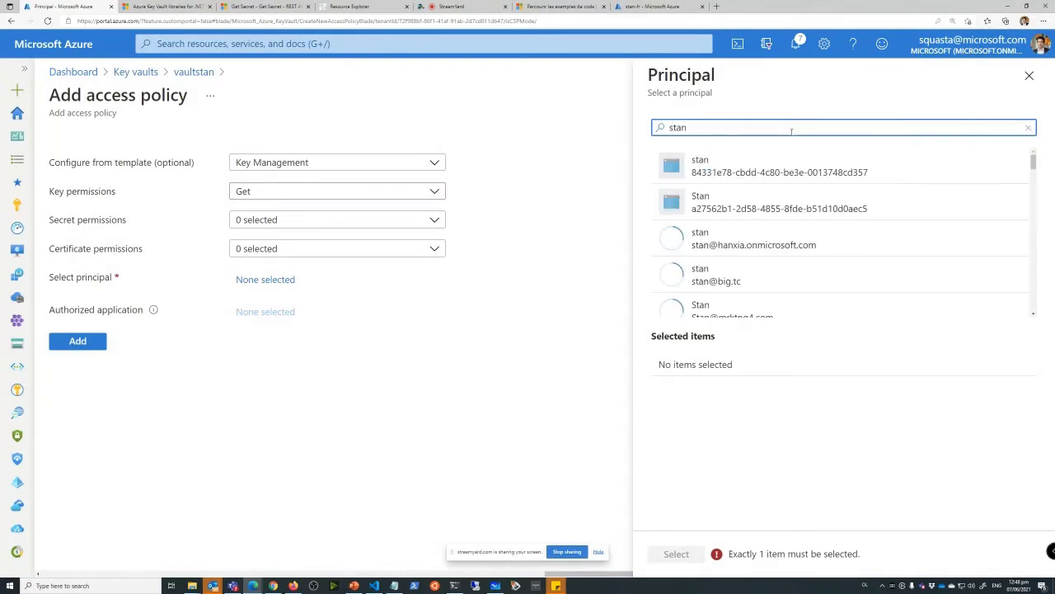
{"action": "type", "text": "-fr"}
{"action": "key", "text": "ctrl+a"}
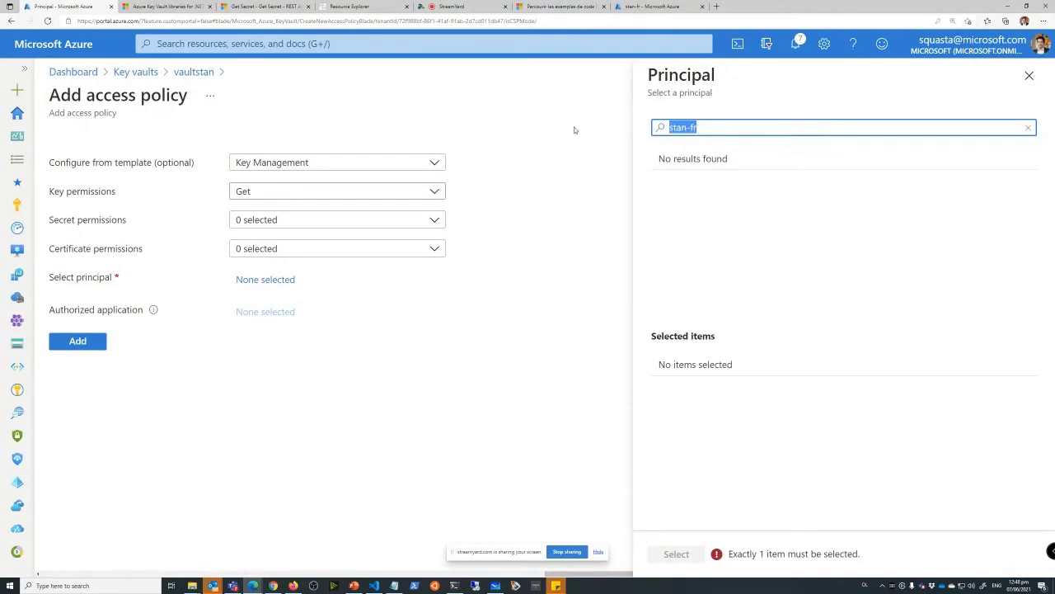
{"action": "key", "text": "BackSpace"}
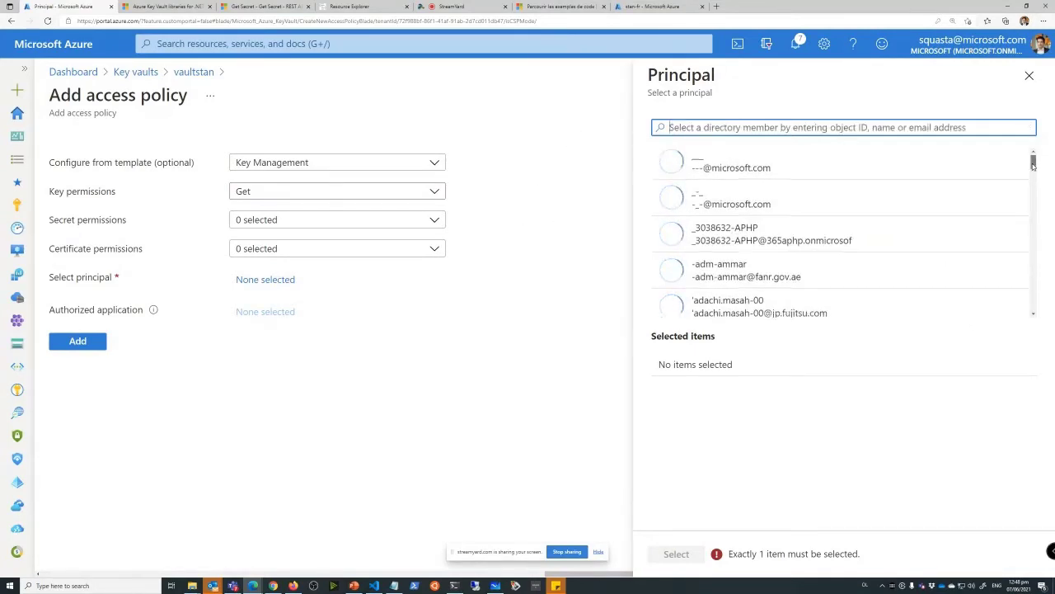
{"action": "left_click_drag", "start_coordinate": [1033, 161], "coordinate": [1034, 312]}
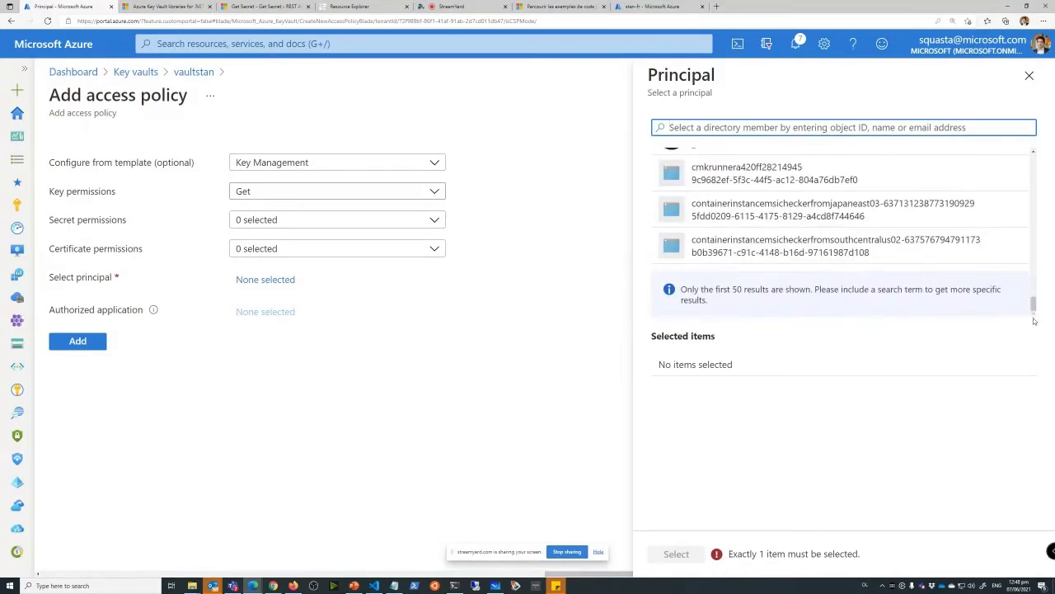
{"action": "left_click", "coordinate": [1030, 78]}
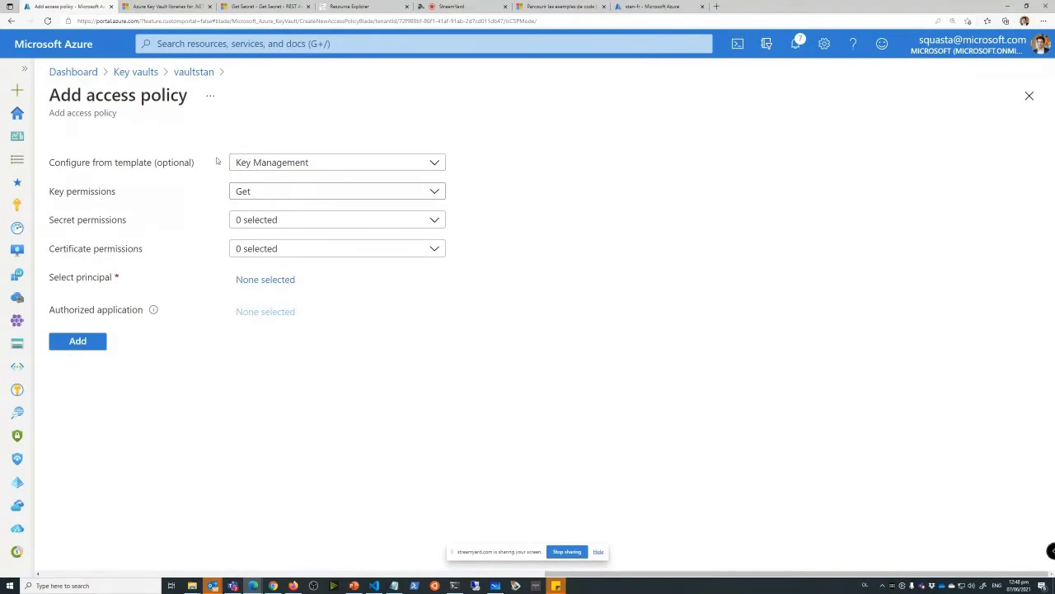
Abandon the unfinished access policy and set vaultstan's permission model to Azure role-based access control without saving.
{"action": "left_click", "coordinate": [193, 72]}
{"action": "left_click", "coordinate": [567, 61]}
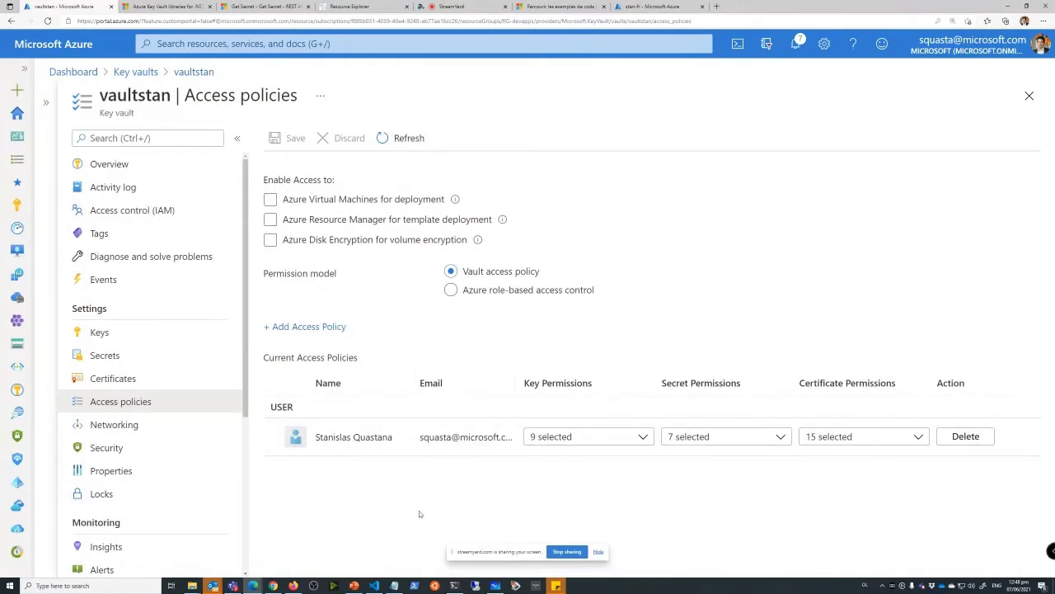
{"action": "left_click", "coordinate": [451, 291]}
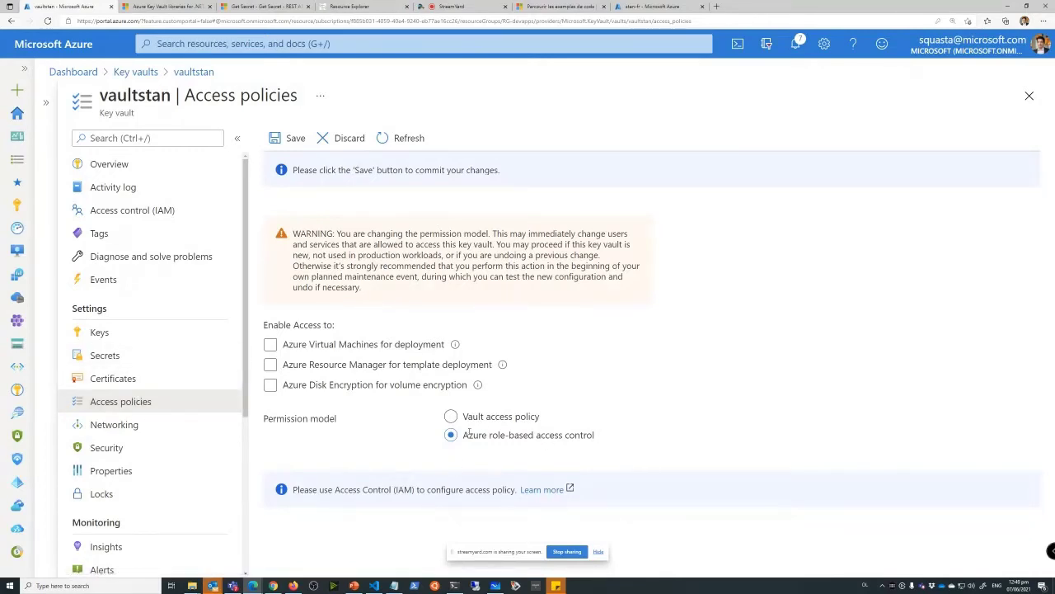
Discard the unsaved edits and start a role assignment from vaultstan's Access control (IAM) page.
{"action": "left_click", "coordinate": [165, 211]}
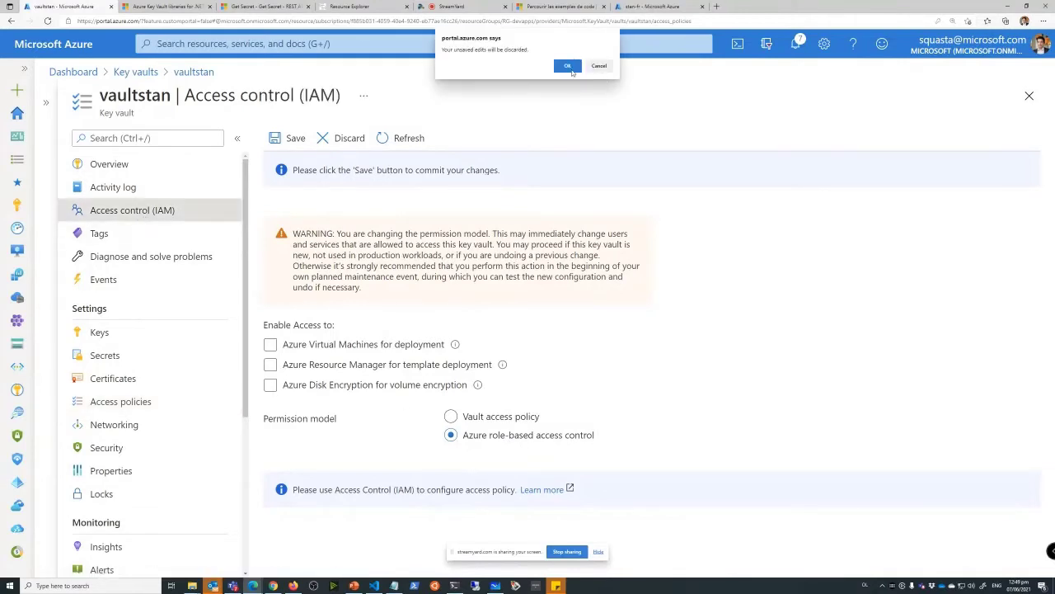
{"action": "left_click", "coordinate": [567, 66]}
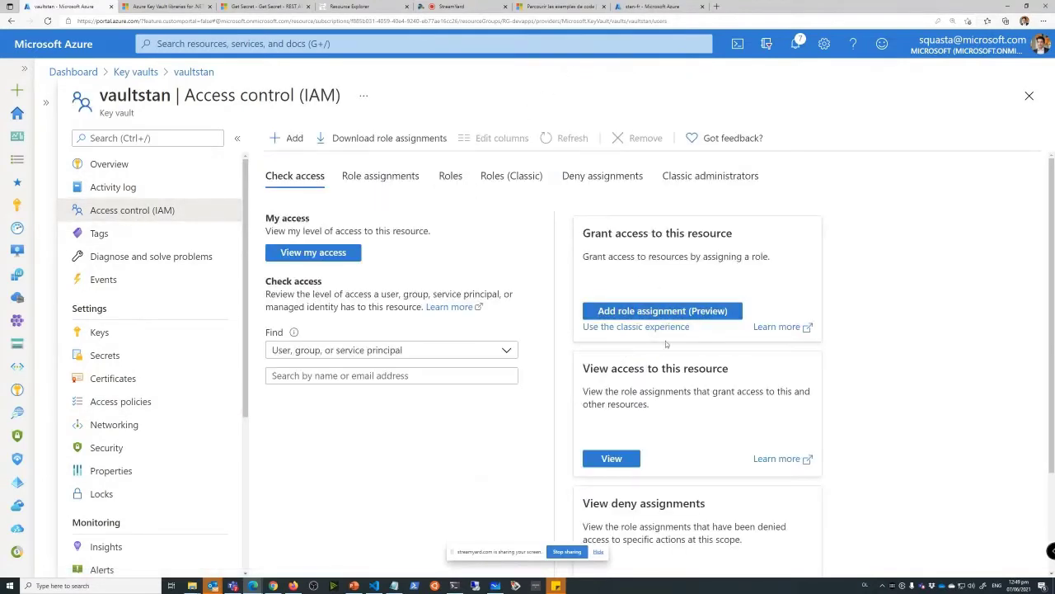
{"action": "left_click", "coordinate": [651, 311]}
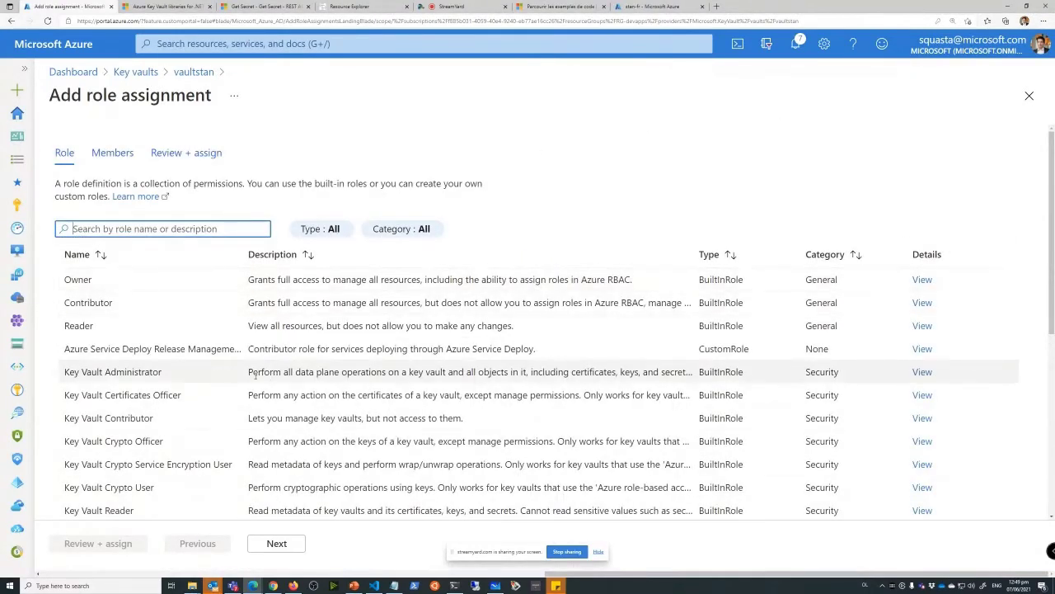
{"action": "scroll", "coordinate": [190, 388], "scroll_direction": "down", "scroll_amount": 1}
{"action": "type", "text": "1"}
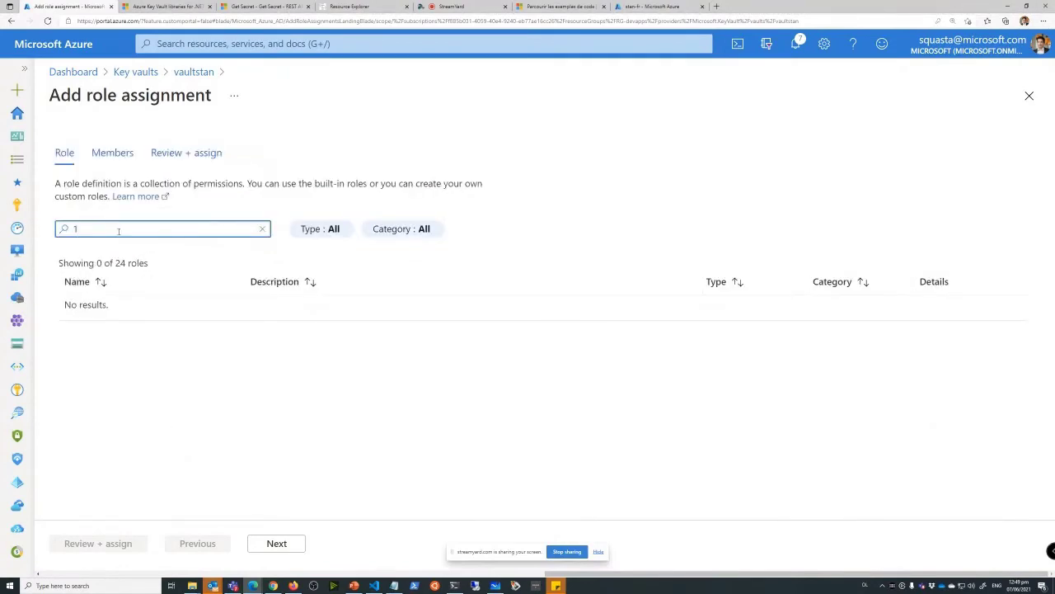
{"action": "left_click", "coordinate": [112, 152]}
{"action": "left_click", "coordinate": [64, 152]}
{"action": "left_click", "coordinate": [79, 229]}
{"action": "key", "text": "BackSpace"}
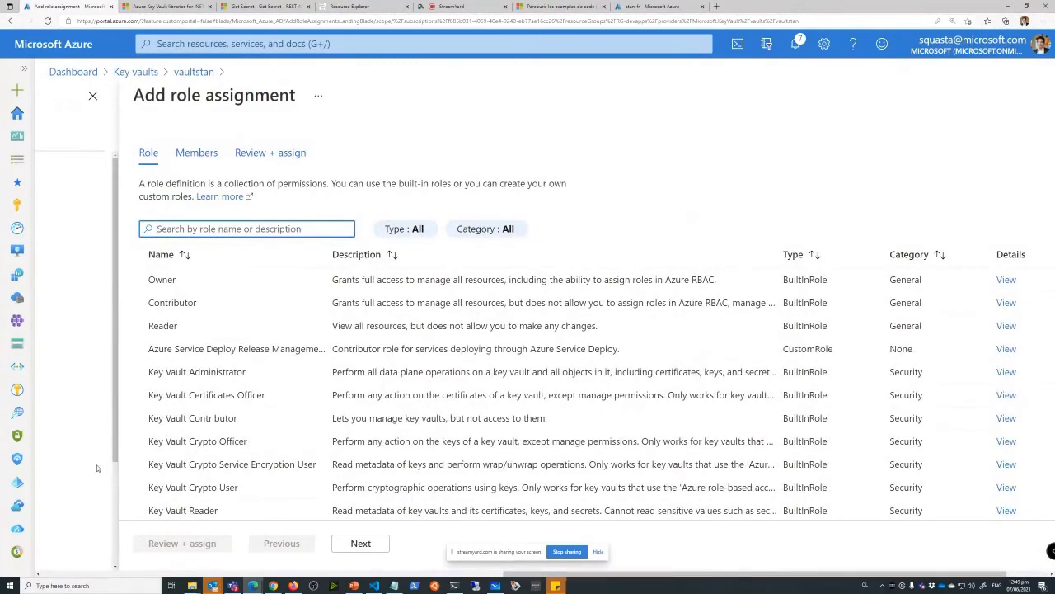
{"action": "type", "text": "1"}
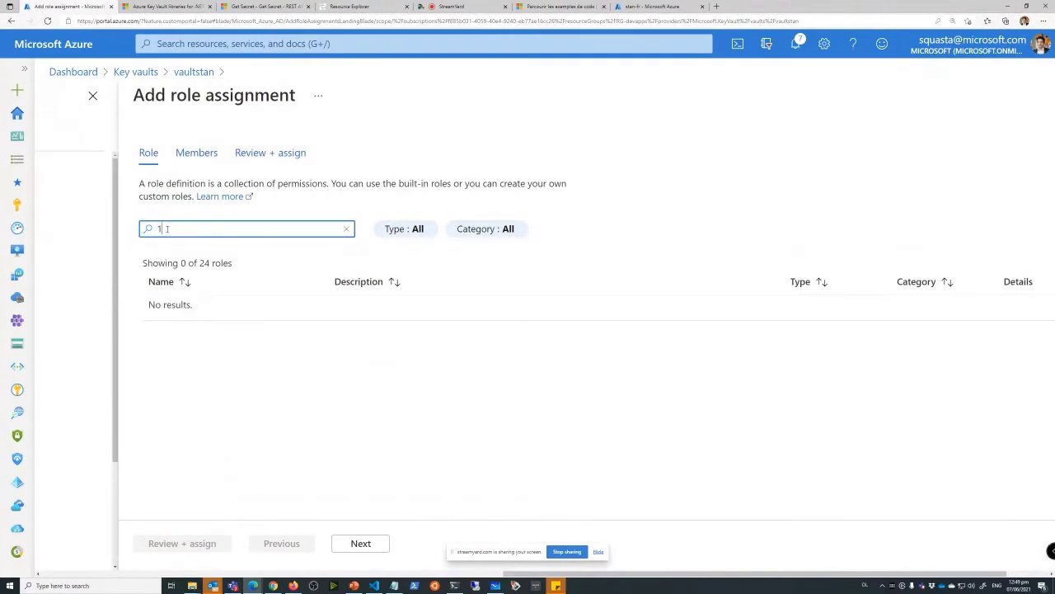
{"action": "key", "text": "BackSpace"}
Examine the Key Vault roles available for the role assignment, including Key Vault Secrets User.
{"action": "scroll", "coordinate": [221, 388], "scroll_direction": "down", "scroll_amount": 3}
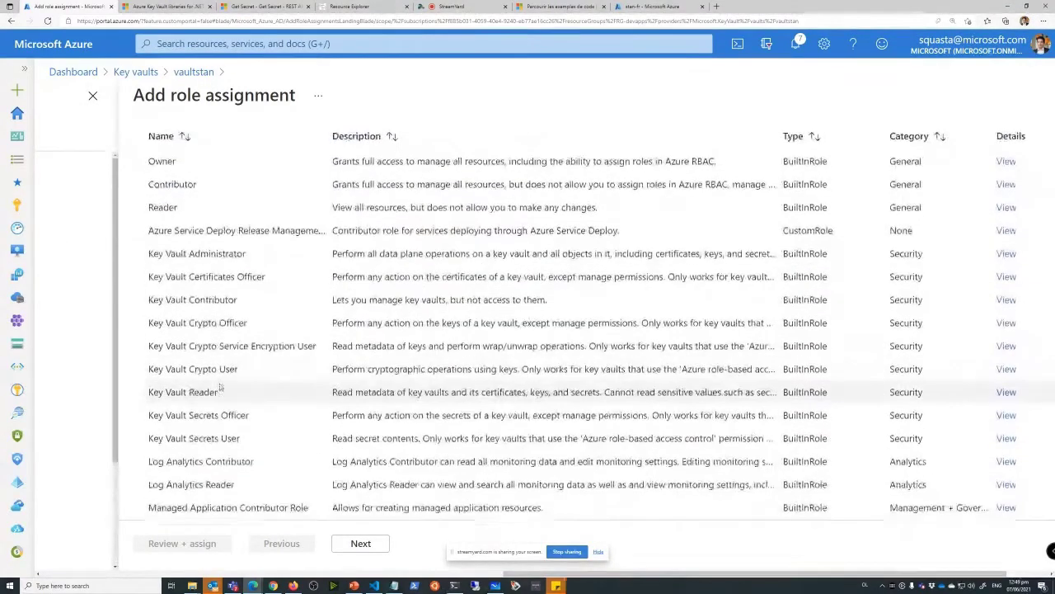
{"action": "scroll", "coordinate": [221, 388], "scroll_direction": "down", "scroll_amount": 1}
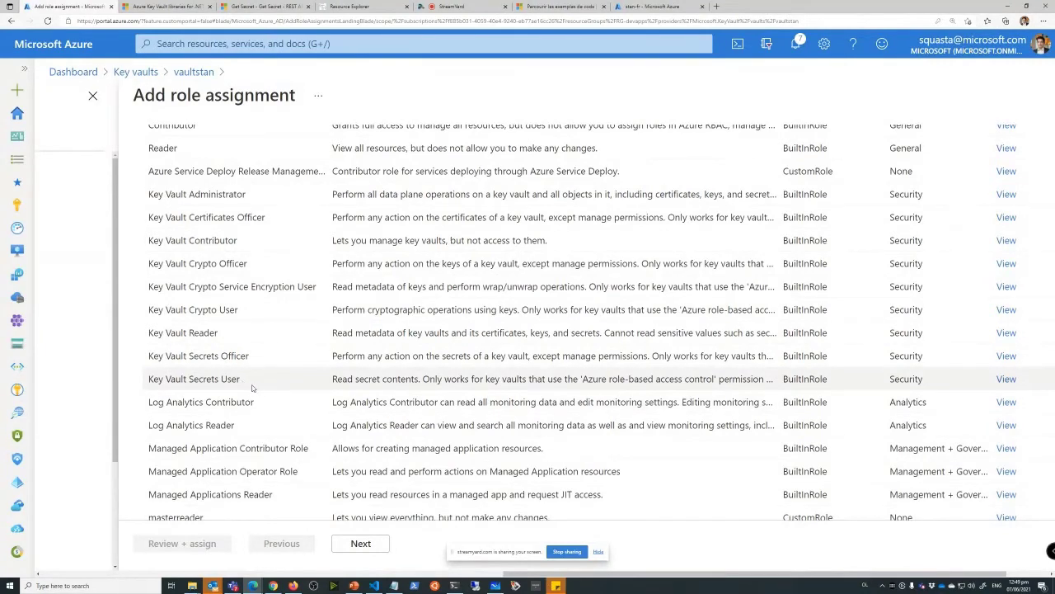
{"action": "left_click_drag", "start_coordinate": [250, 380], "coordinate": [165, 125]}
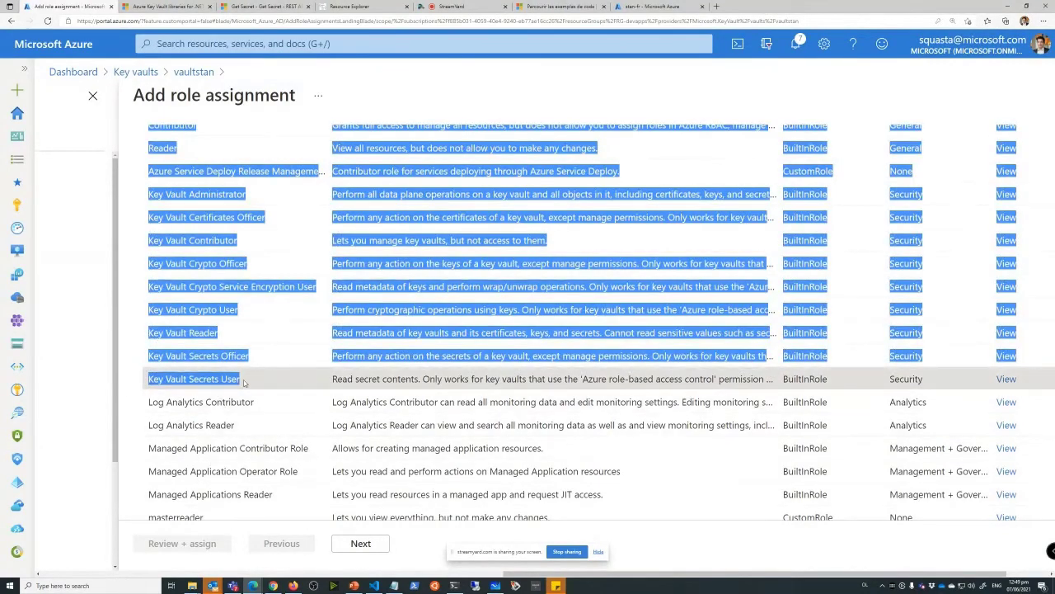
{"action": "scroll", "coordinate": [256, 346], "scroll_direction": "down", "scroll_amount": 1}
{"action": "left_click", "coordinate": [267, 321]}
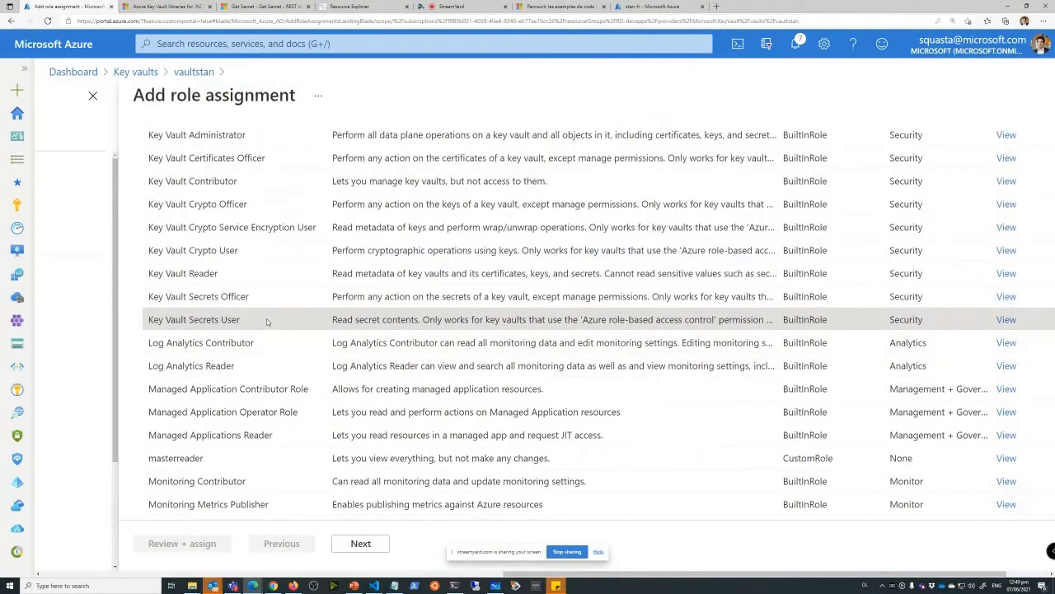
{"action": "scroll", "coordinate": [266, 318], "scroll_direction": "up", "scroll_amount": 5}
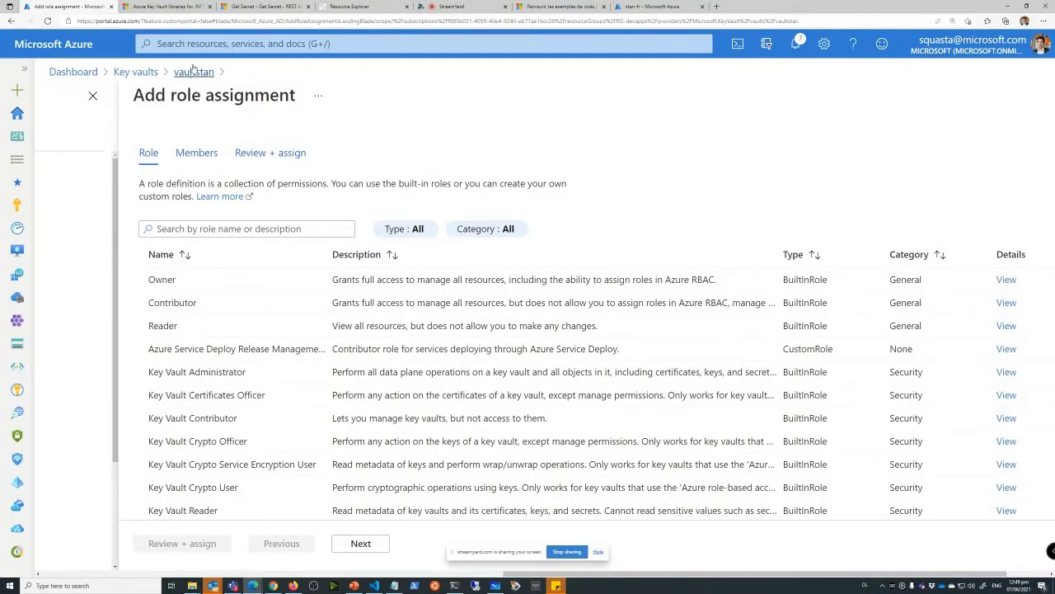
Leave the role assignment, reopen the vaultstan key vault, and open the form for creating a certificate.
{"action": "left_click", "coordinate": [92, 96]}
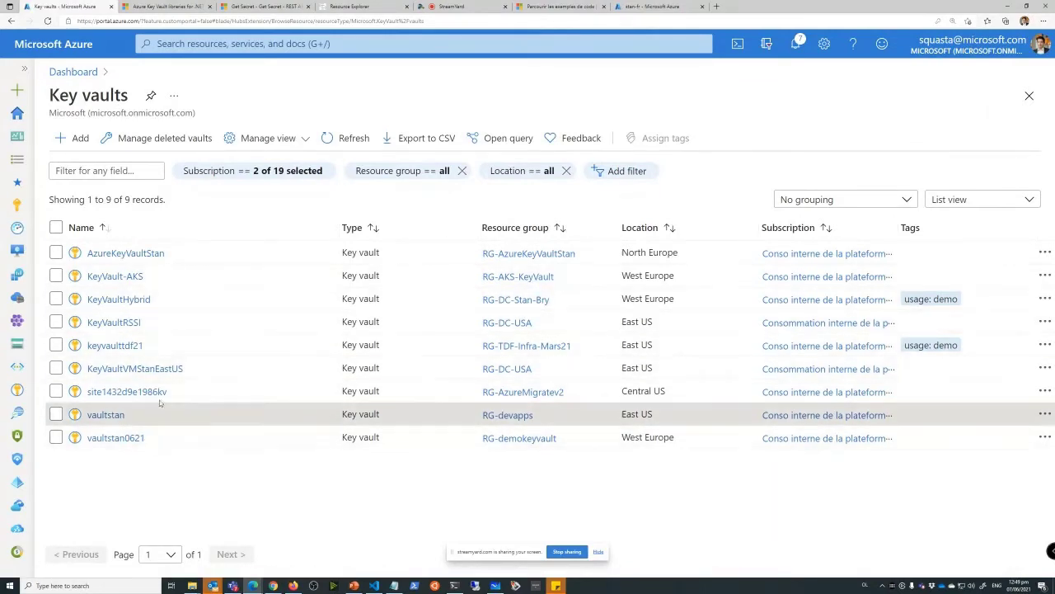
{"action": "left_click", "coordinate": [110, 416]}
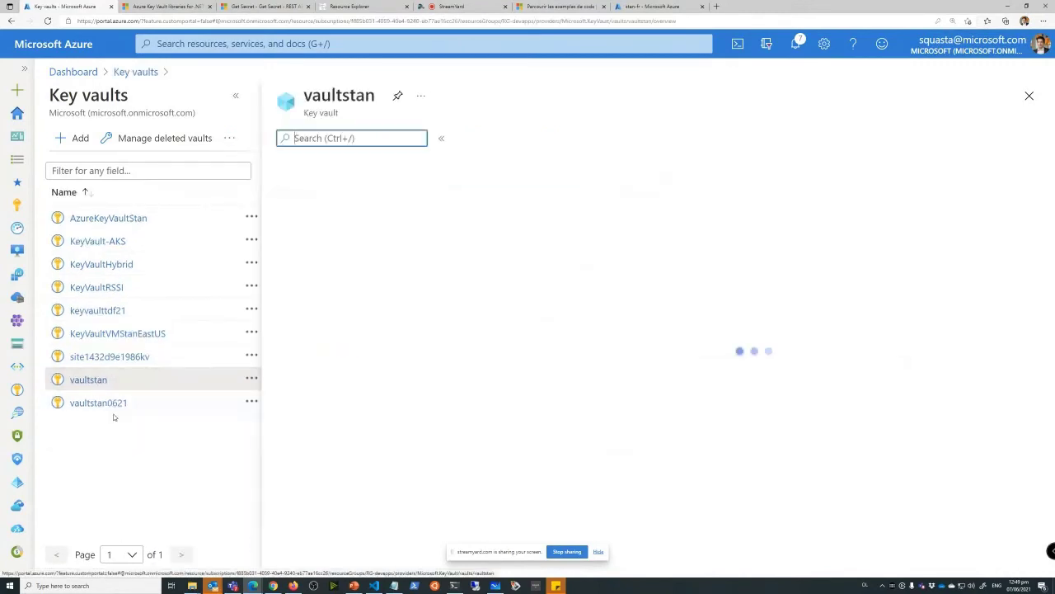
{"action": "scroll", "coordinate": [374, 227], "scroll_direction": "down", "scroll_amount": 2}
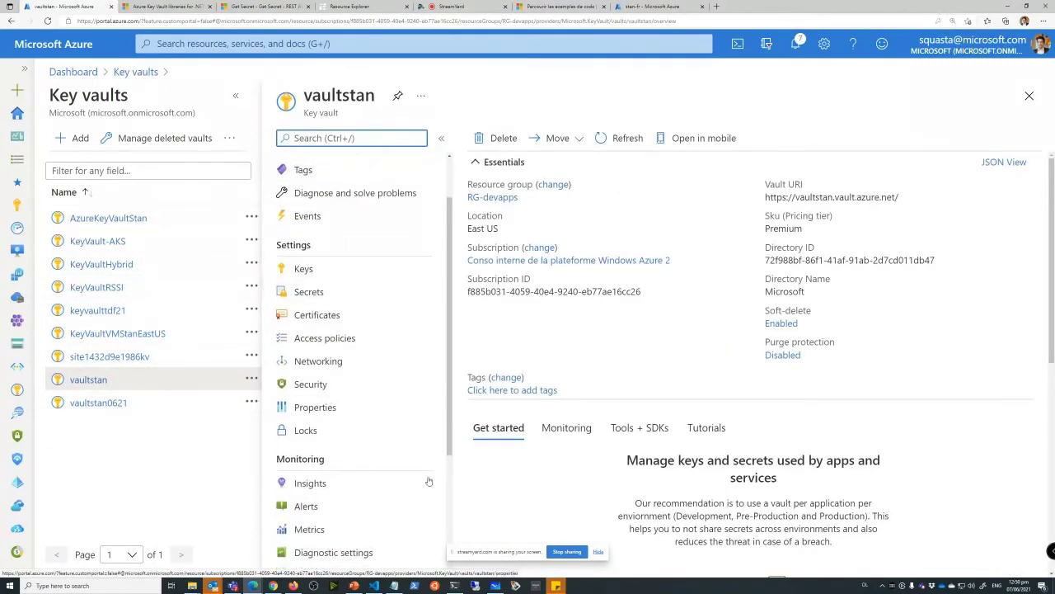
{"action": "left_click", "coordinate": [337, 315]}
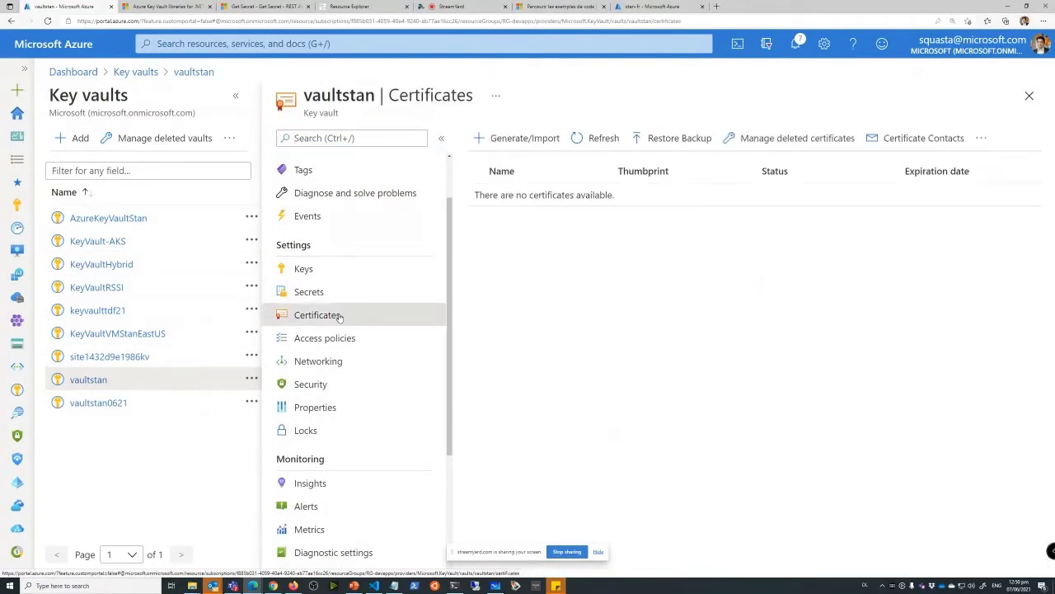
{"action": "left_click", "coordinate": [519, 139]}
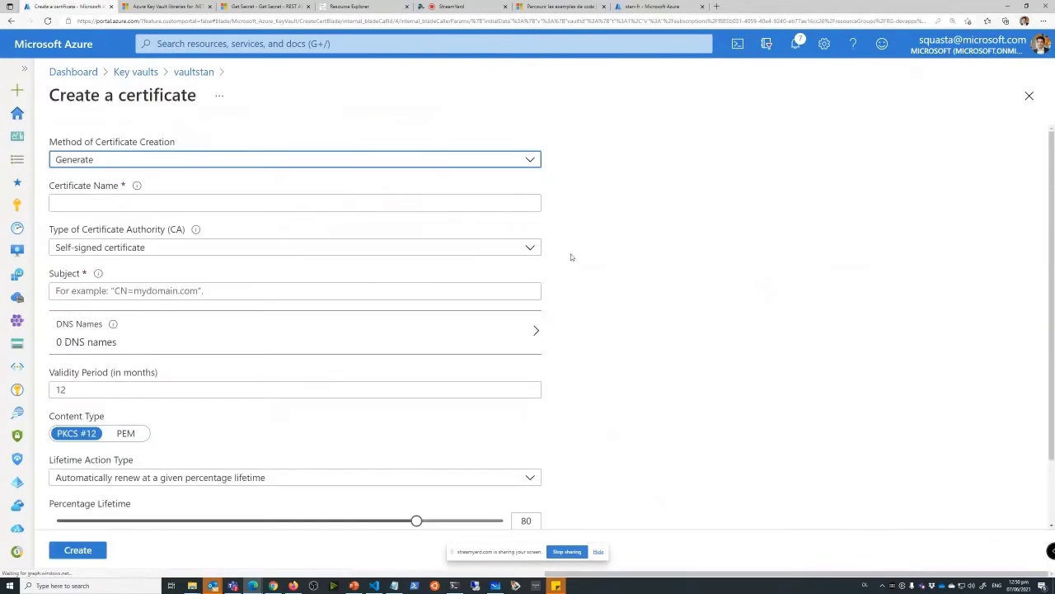
{"action": "scroll", "coordinate": [254, 268], "scroll_direction": "down", "scroll_amount": 1}
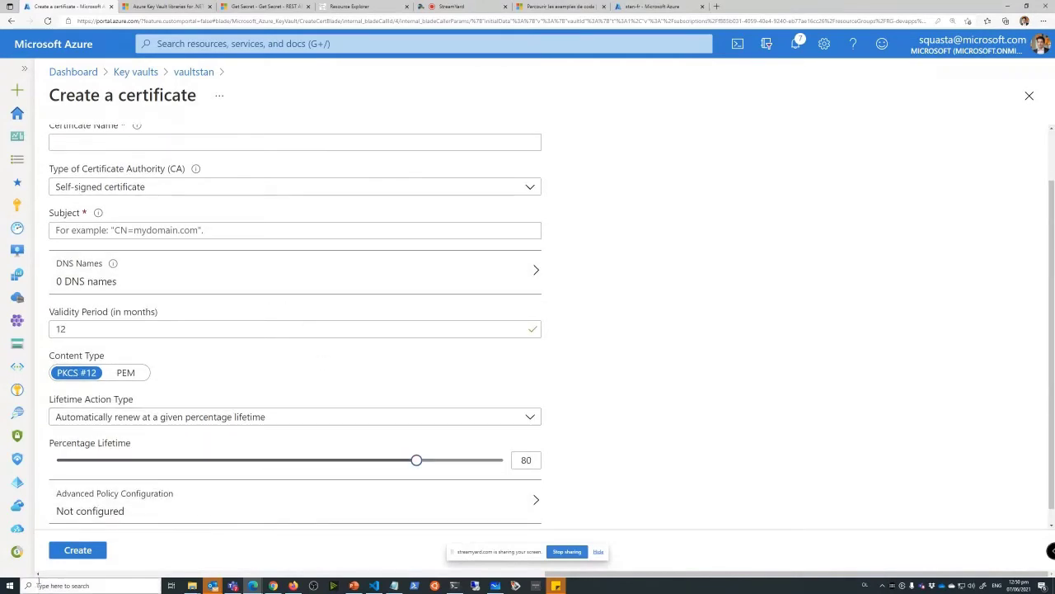
Launch the ZoomIt screen magnifier from the Windows search and dismiss its settings window.
{"action": "left_click", "coordinate": [11, 586]}
{"action": "type", "text": "a"}
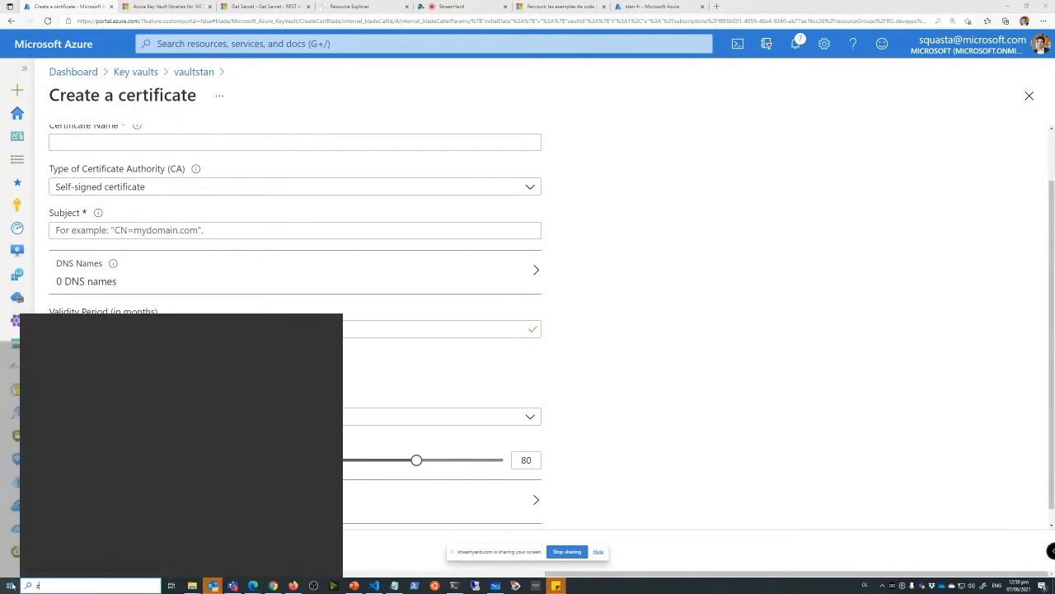
{"action": "type", "text": "oo"}
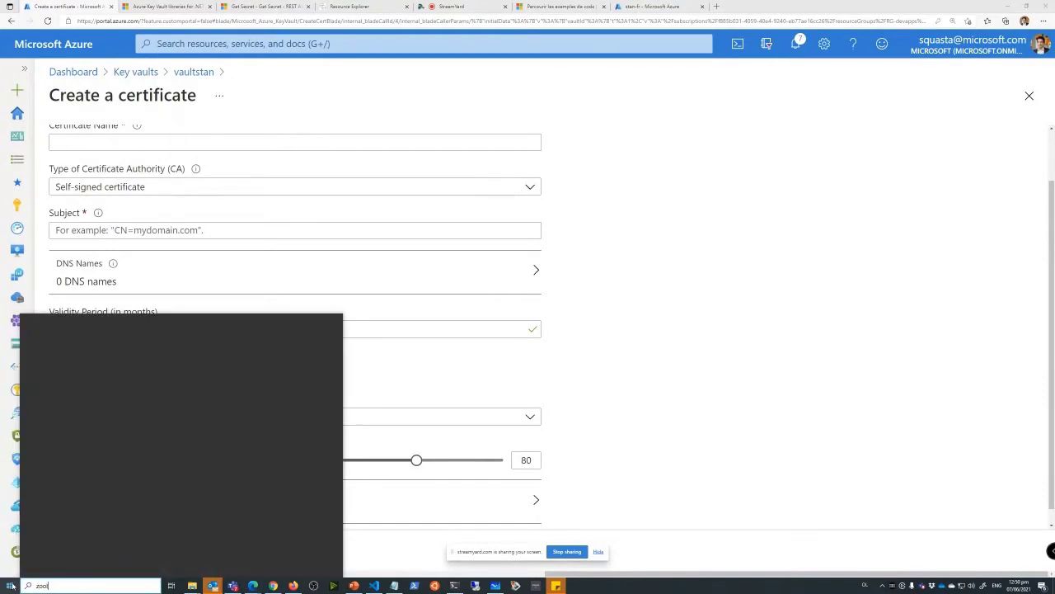
{"action": "type", "text": "mitmit"}
{"action": "key", "text": "Return"}
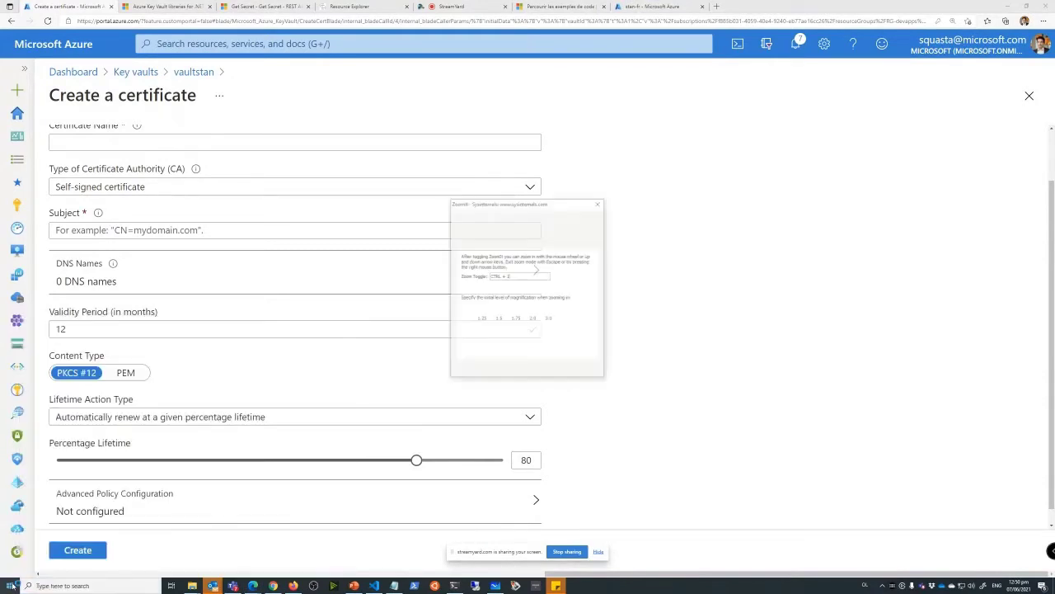
{"action": "left_click", "coordinate": [551, 371]}
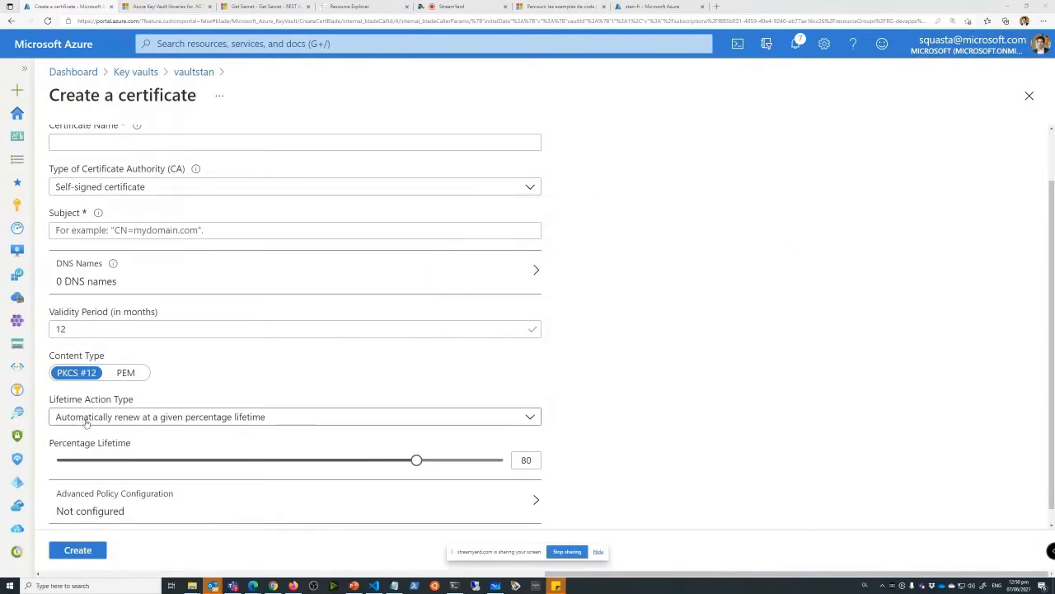
Magnify the lower part of the certificate form, frame the Lifetime Action Type setting with a red rectangle, and leave the magnified view.
{"action": "key", "text": "ctrl+1"}
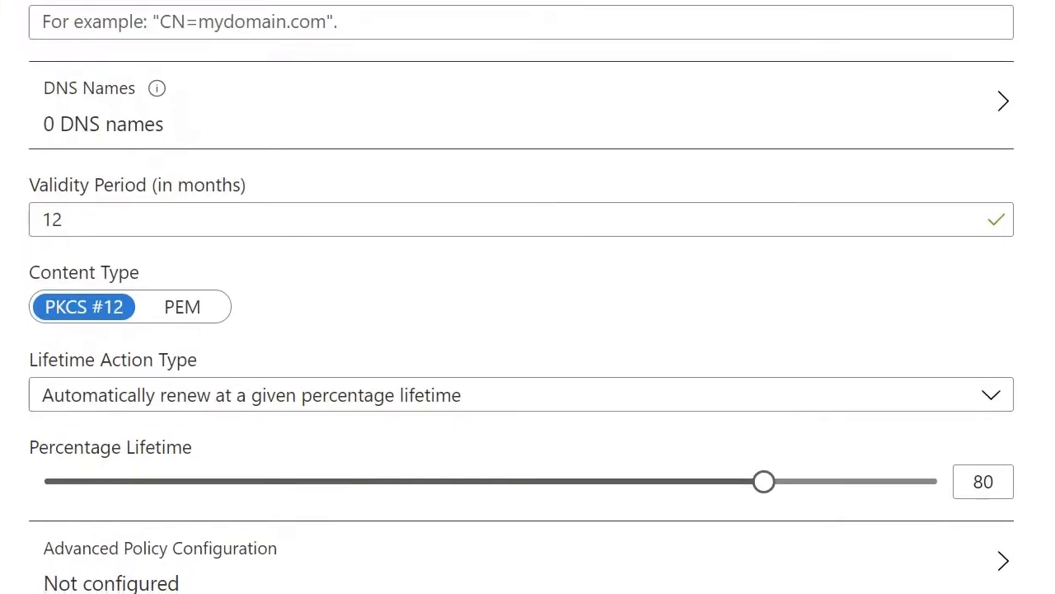
{"action": "mouse_move", "coordinate": [88, 247]}
{"action": "left_mouse_down"}
{"action": "mouse_move", "coordinate": [361, 330]}
{"action": "mouse_move", "coordinate": [573, 338]}
{"action": "left_mouse_up"}
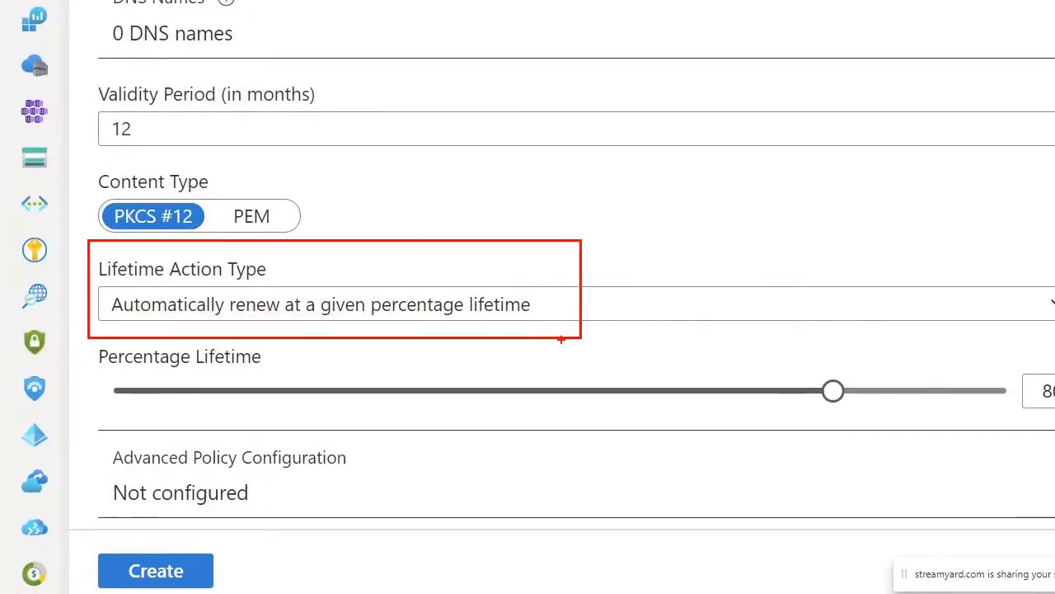
{"action": "key", "text": "Escape"}
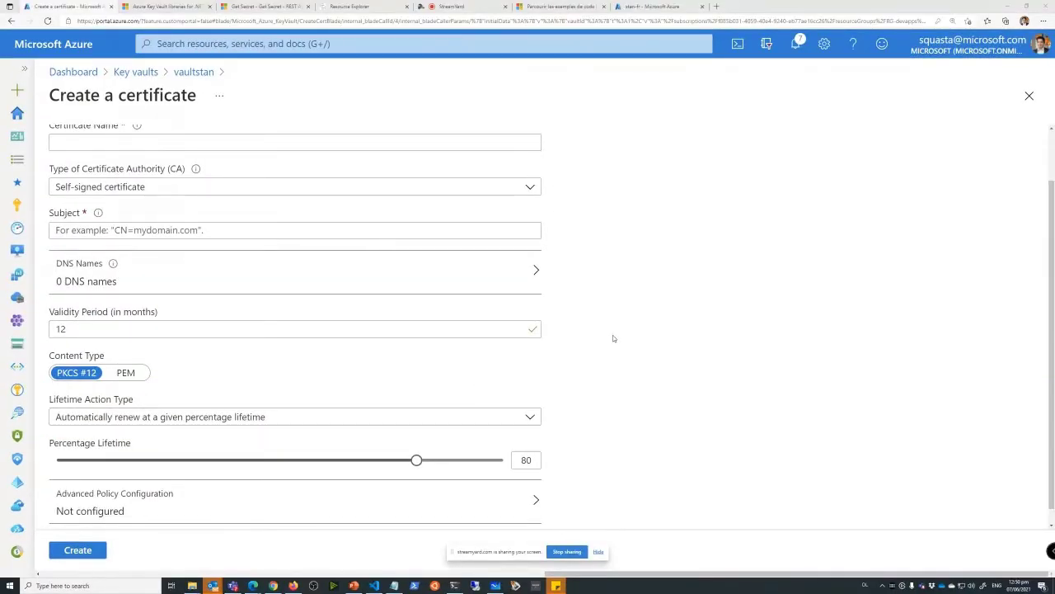
Examine the certificate form's creation method, validity period, content type and automatic renewal settings.
{"action": "scroll", "coordinate": [606, 350], "scroll_direction": "up", "scroll_amount": 2}
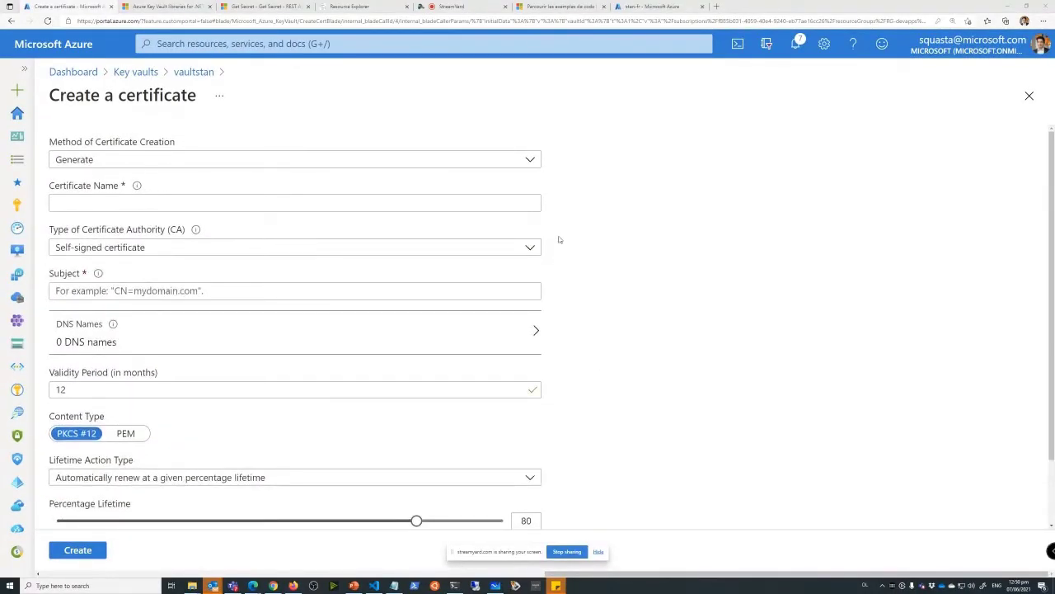
{"action": "left_click", "coordinate": [533, 161]}
{"action": "left_click", "coordinate": [534, 165]}
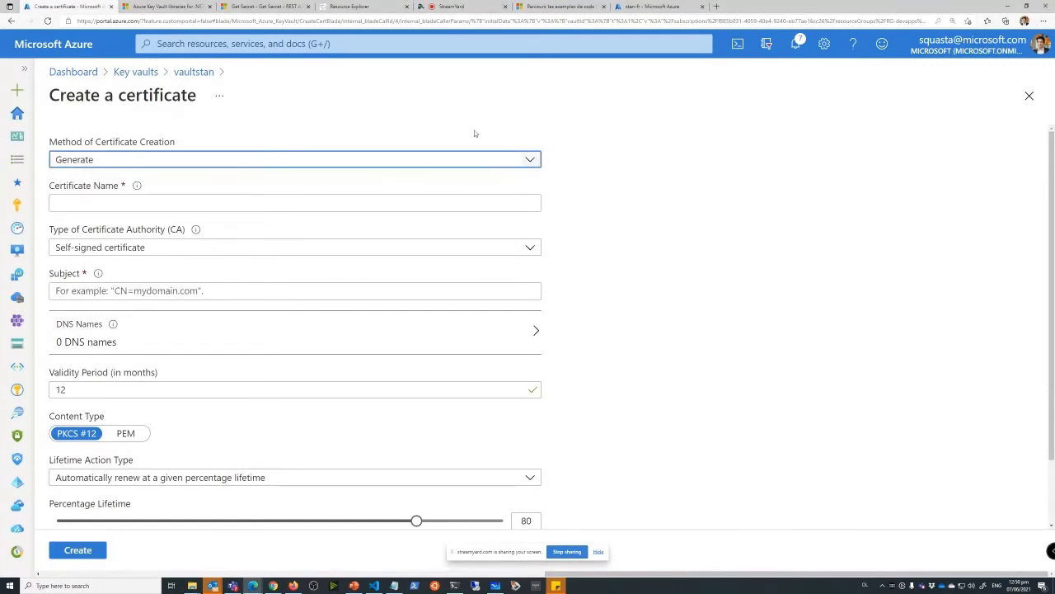
{"action": "scroll", "coordinate": [580, 275], "scroll_direction": "down", "scroll_amount": 2}
{"action": "scroll", "coordinate": [649, 299], "scroll_direction": "down", "scroll_amount": 1}
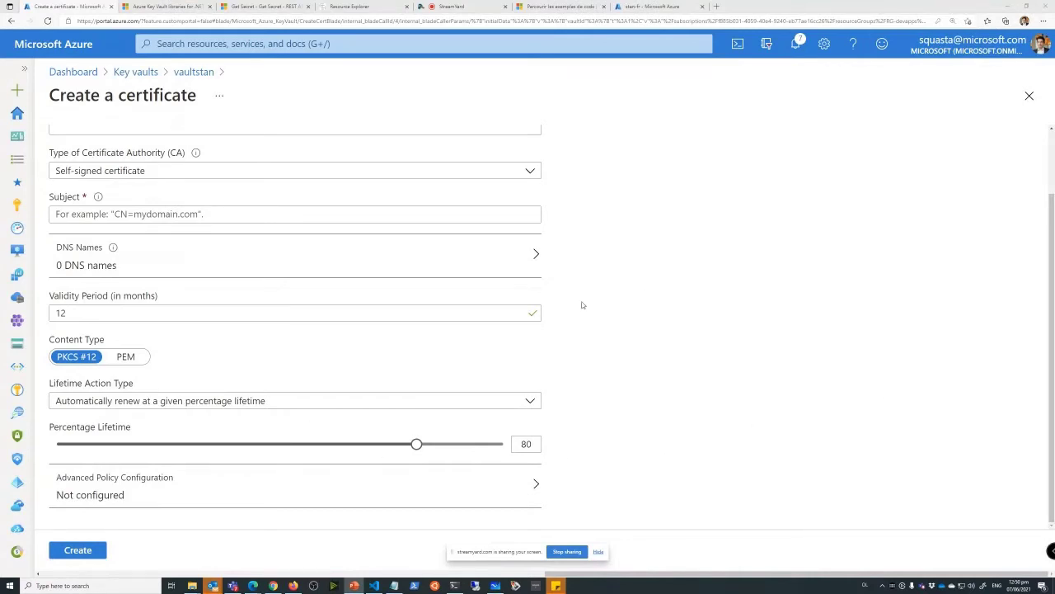
{"action": "scroll", "coordinate": [582, 305], "scroll_direction": "up", "scroll_amount": 2}
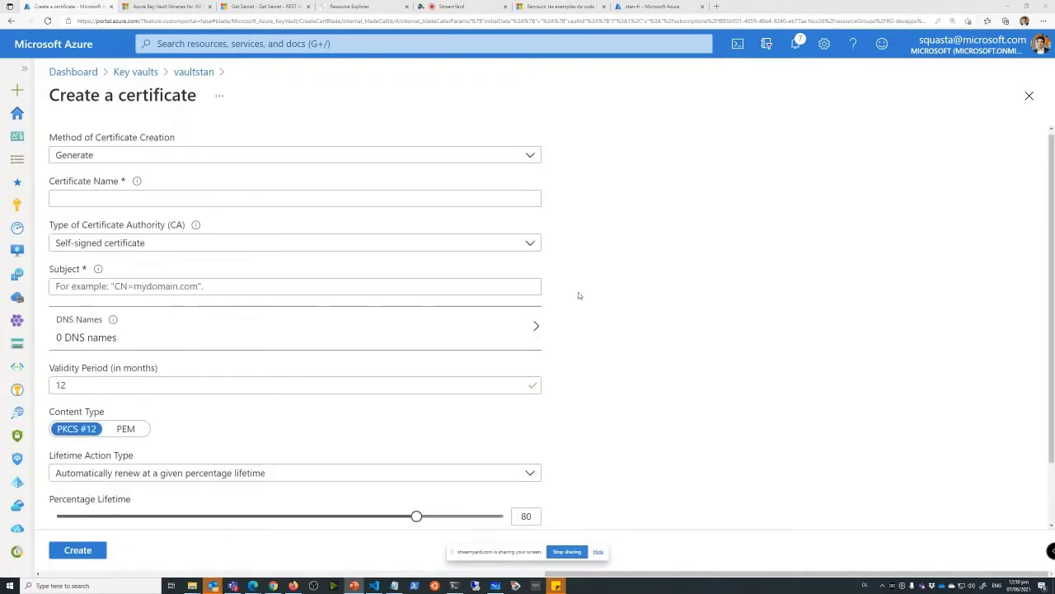
Select a certificate issued by an integrated CA and view the providers offered when adding a new certificate authority.
{"action": "left_click", "coordinate": [532, 245]}
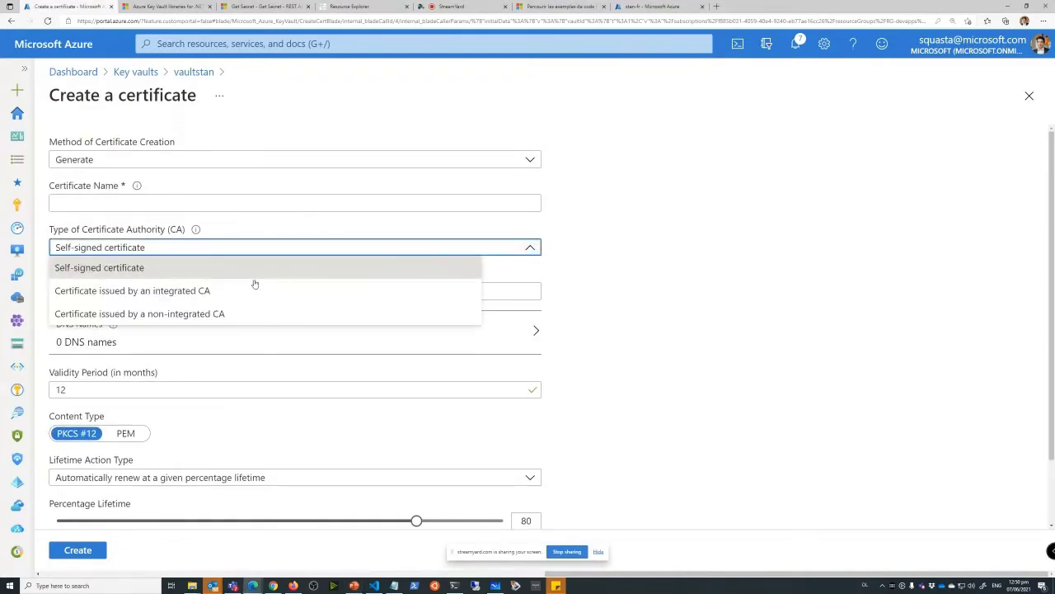
{"action": "left_click", "coordinate": [212, 292]}
{"action": "left_click", "coordinate": [83, 299]}
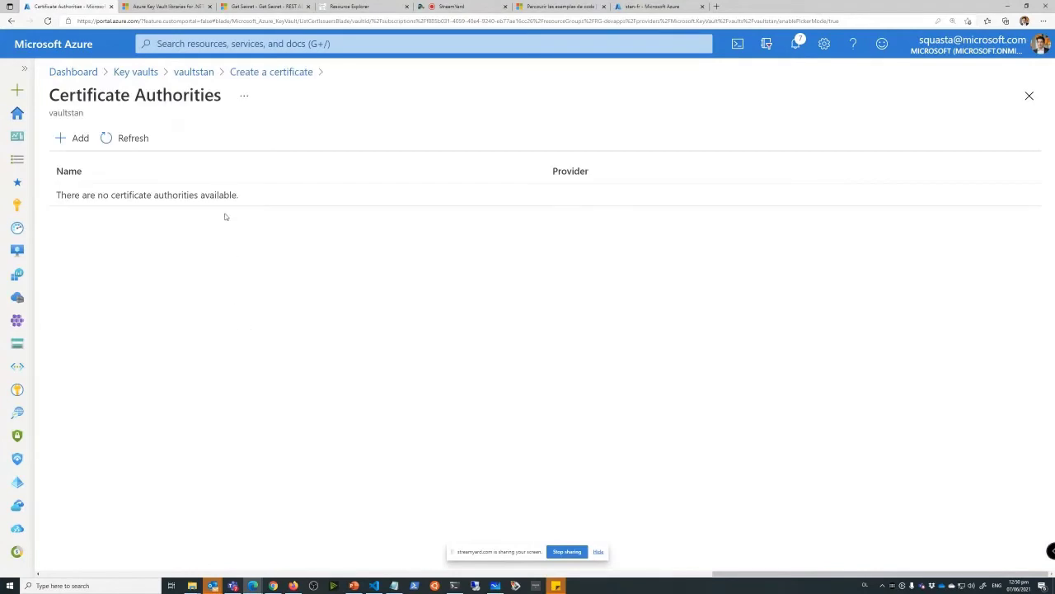
{"action": "left_click", "coordinate": [80, 140]}
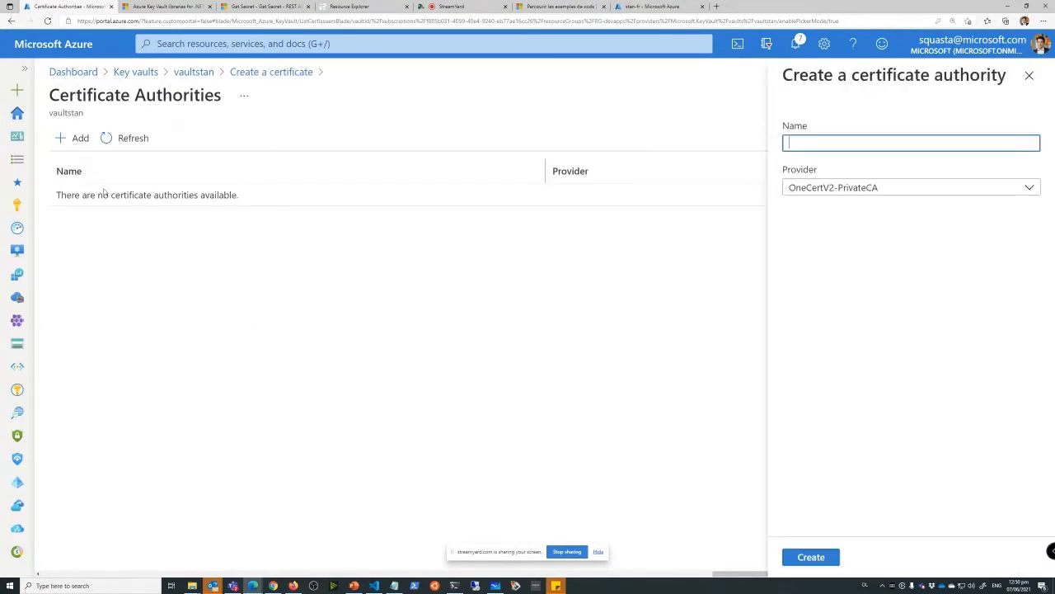
{"action": "left_click", "coordinate": [895, 185]}
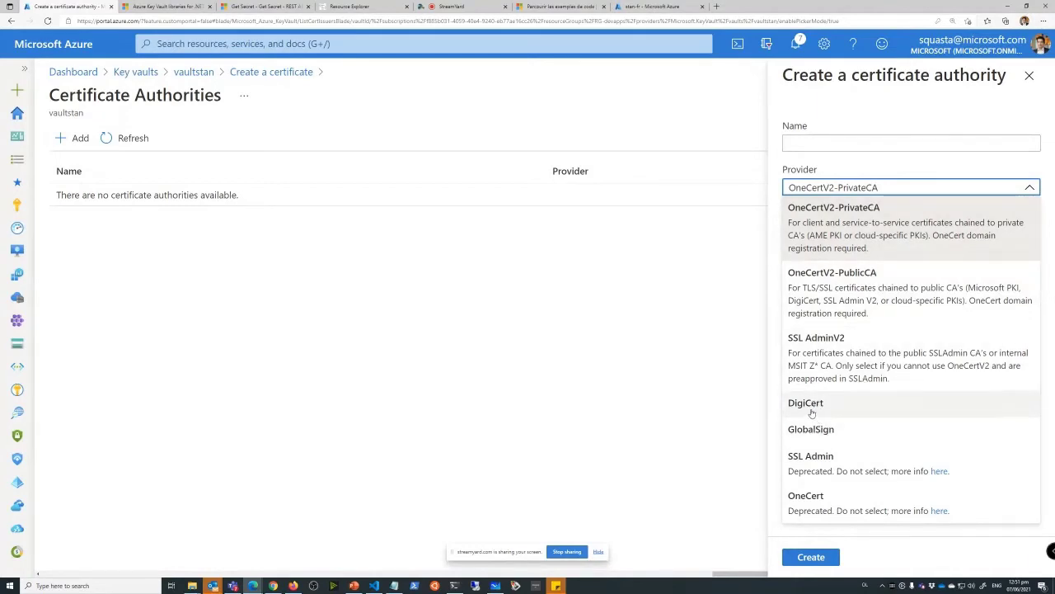
Close the certificate authority form and return to the vaultstan key vault, discarding the unsaved edits.
{"action": "left_click", "coordinate": [1029, 75]}
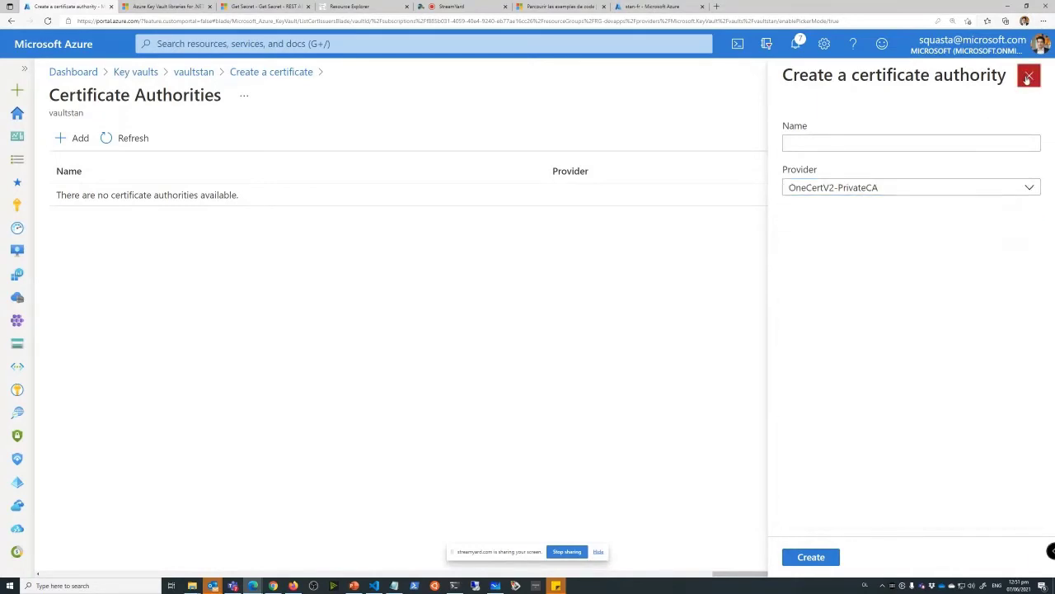
{"action": "left_click", "coordinate": [1029, 75]}
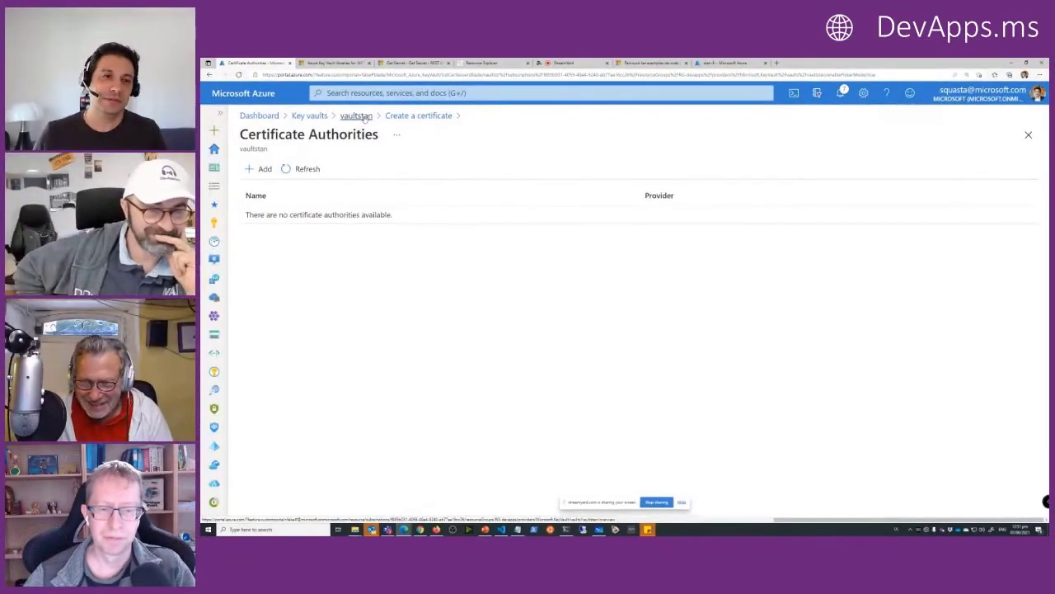
{"action": "left_click", "coordinate": [198, 72]}
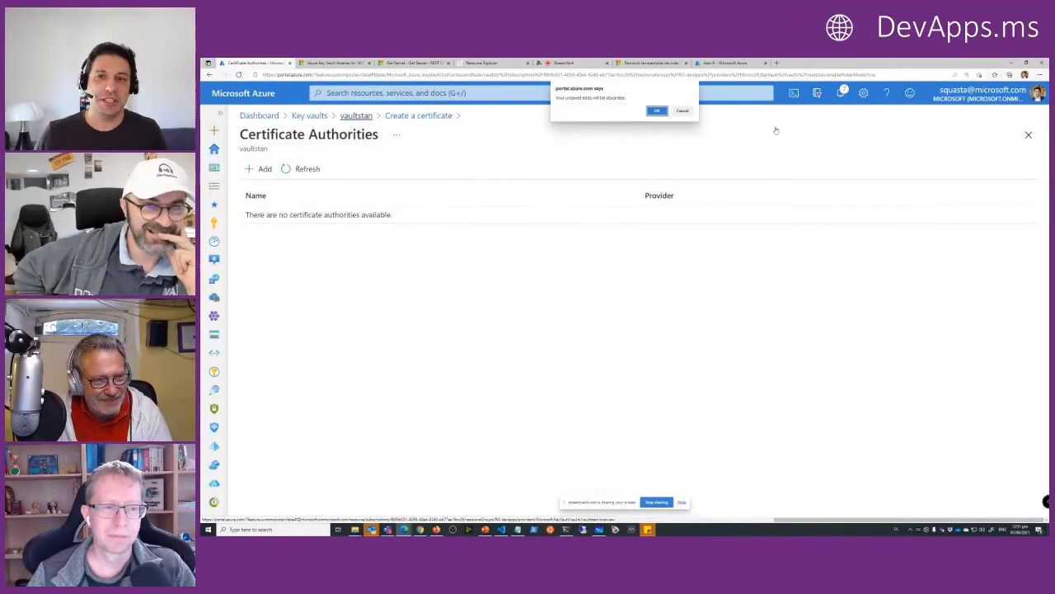
{"action": "key", "text": "Return"}
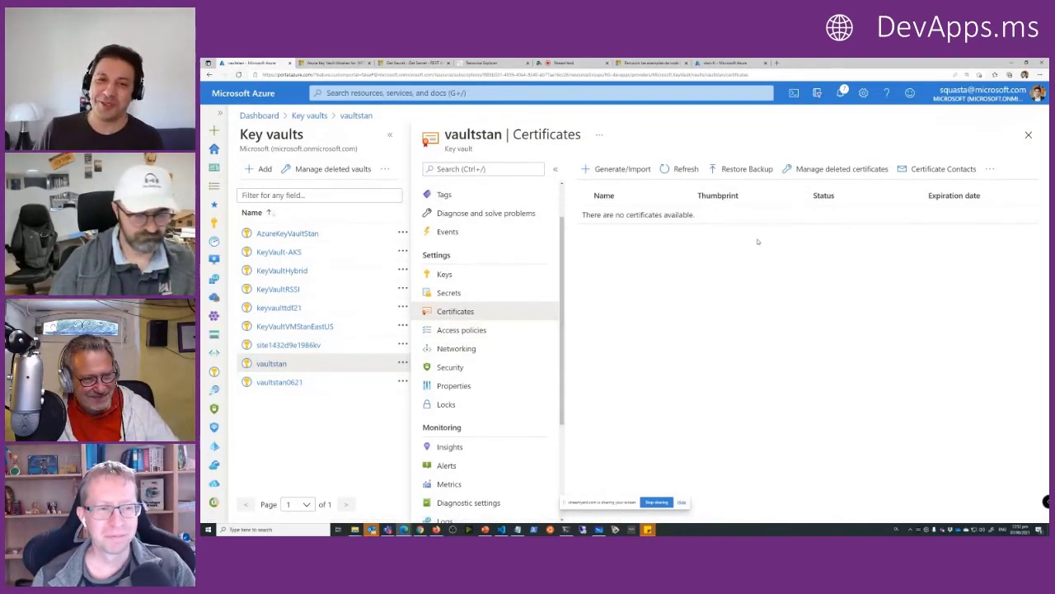
Close the vaultstan key vault and switch to the presentation slide on Key Vault pricing.
{"action": "left_click", "coordinate": [1028, 134]}
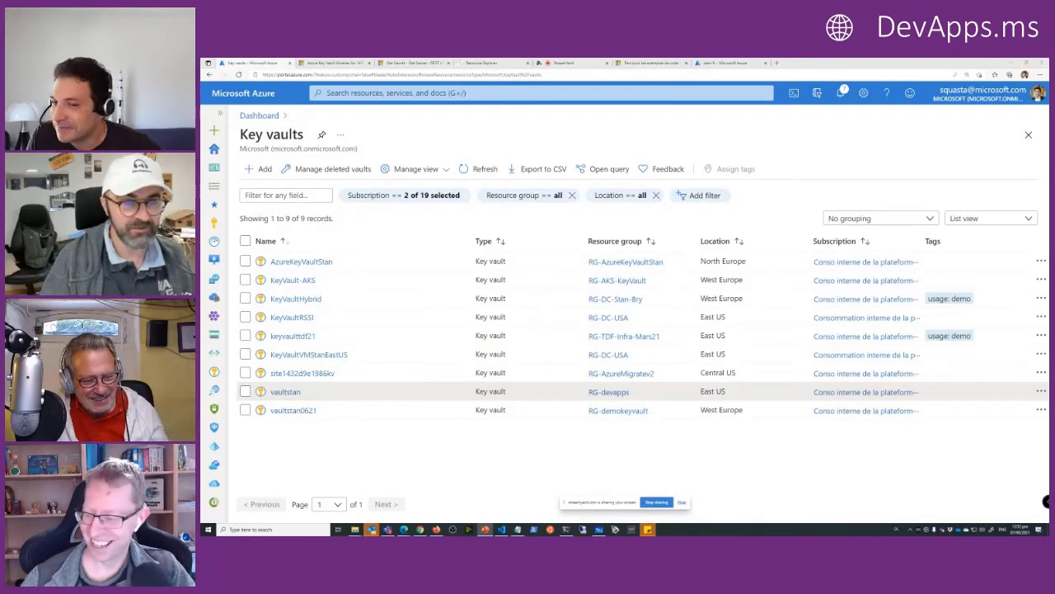
{"action": "key", "text": "alt+Tab"}
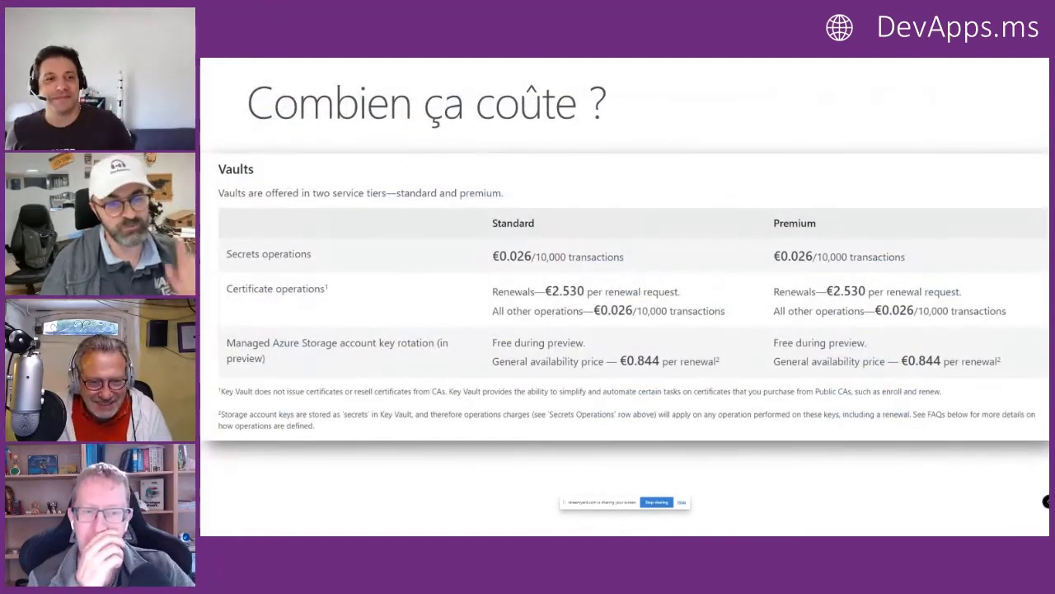